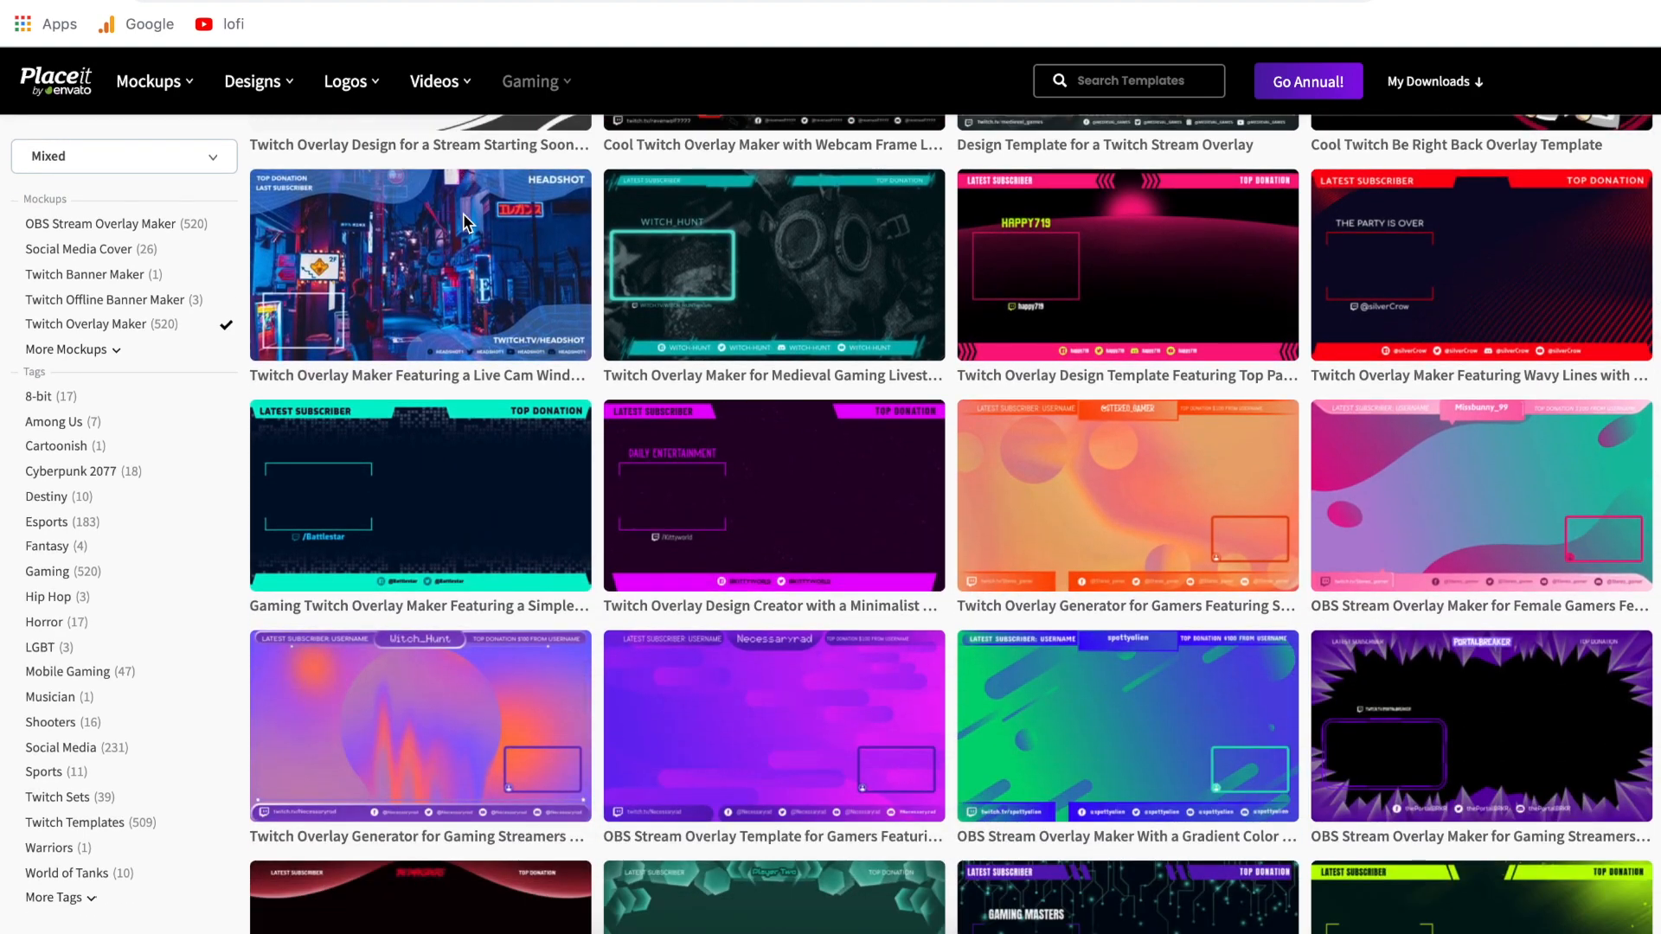
scroll(464, 223, up, 10)
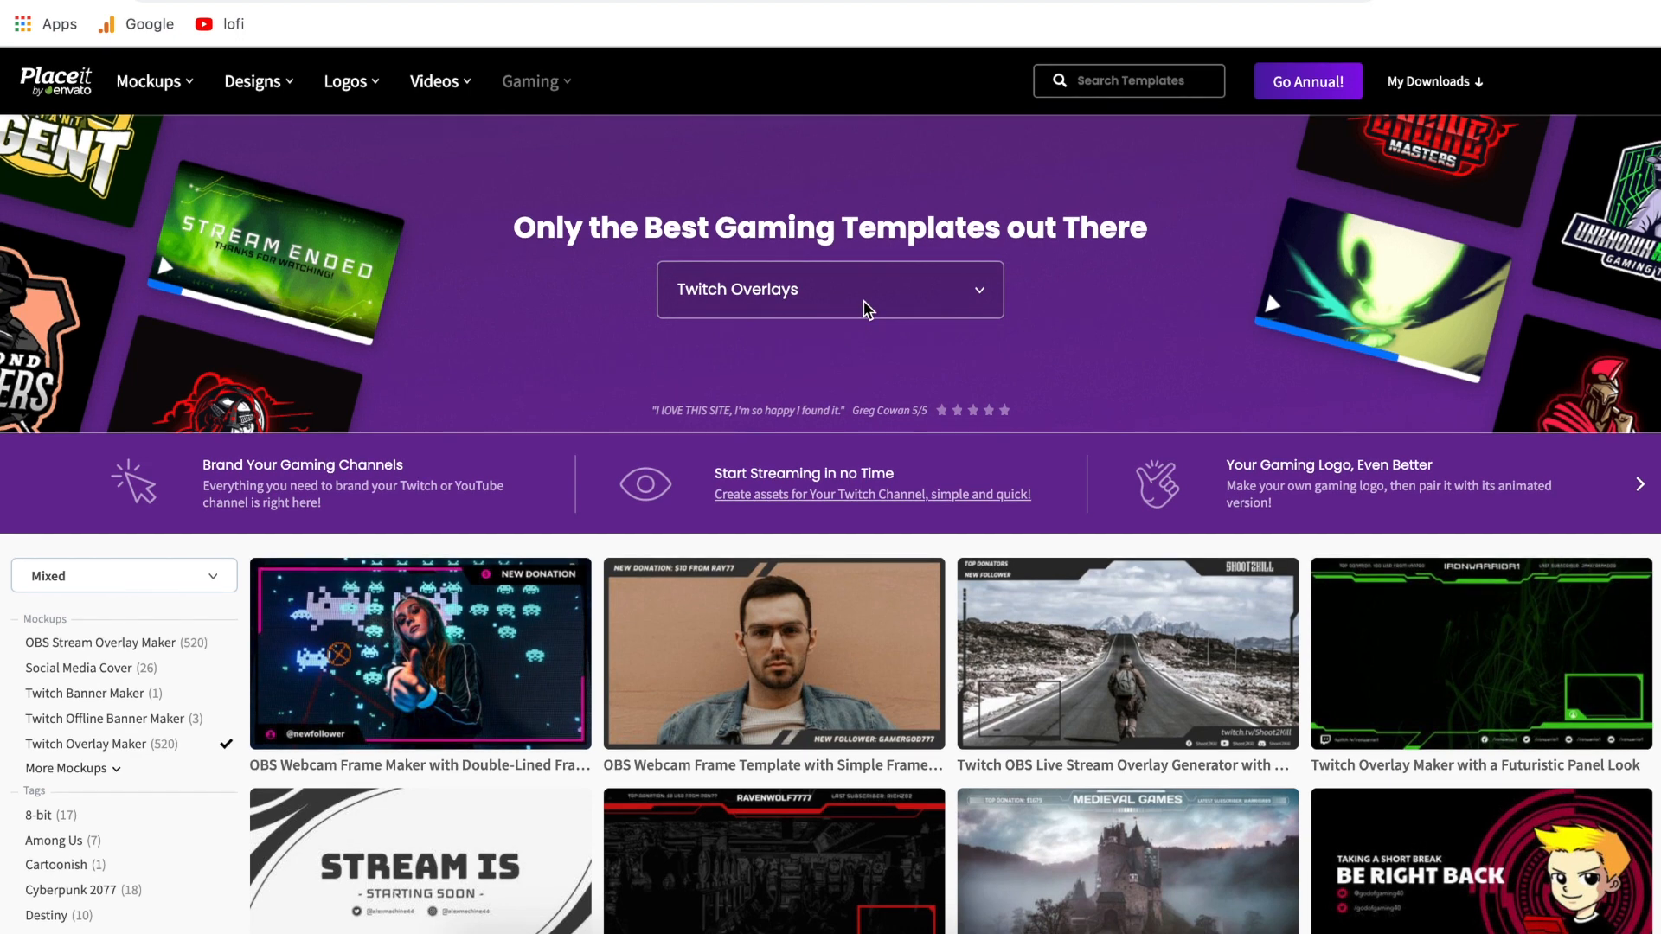
click(867, 310)
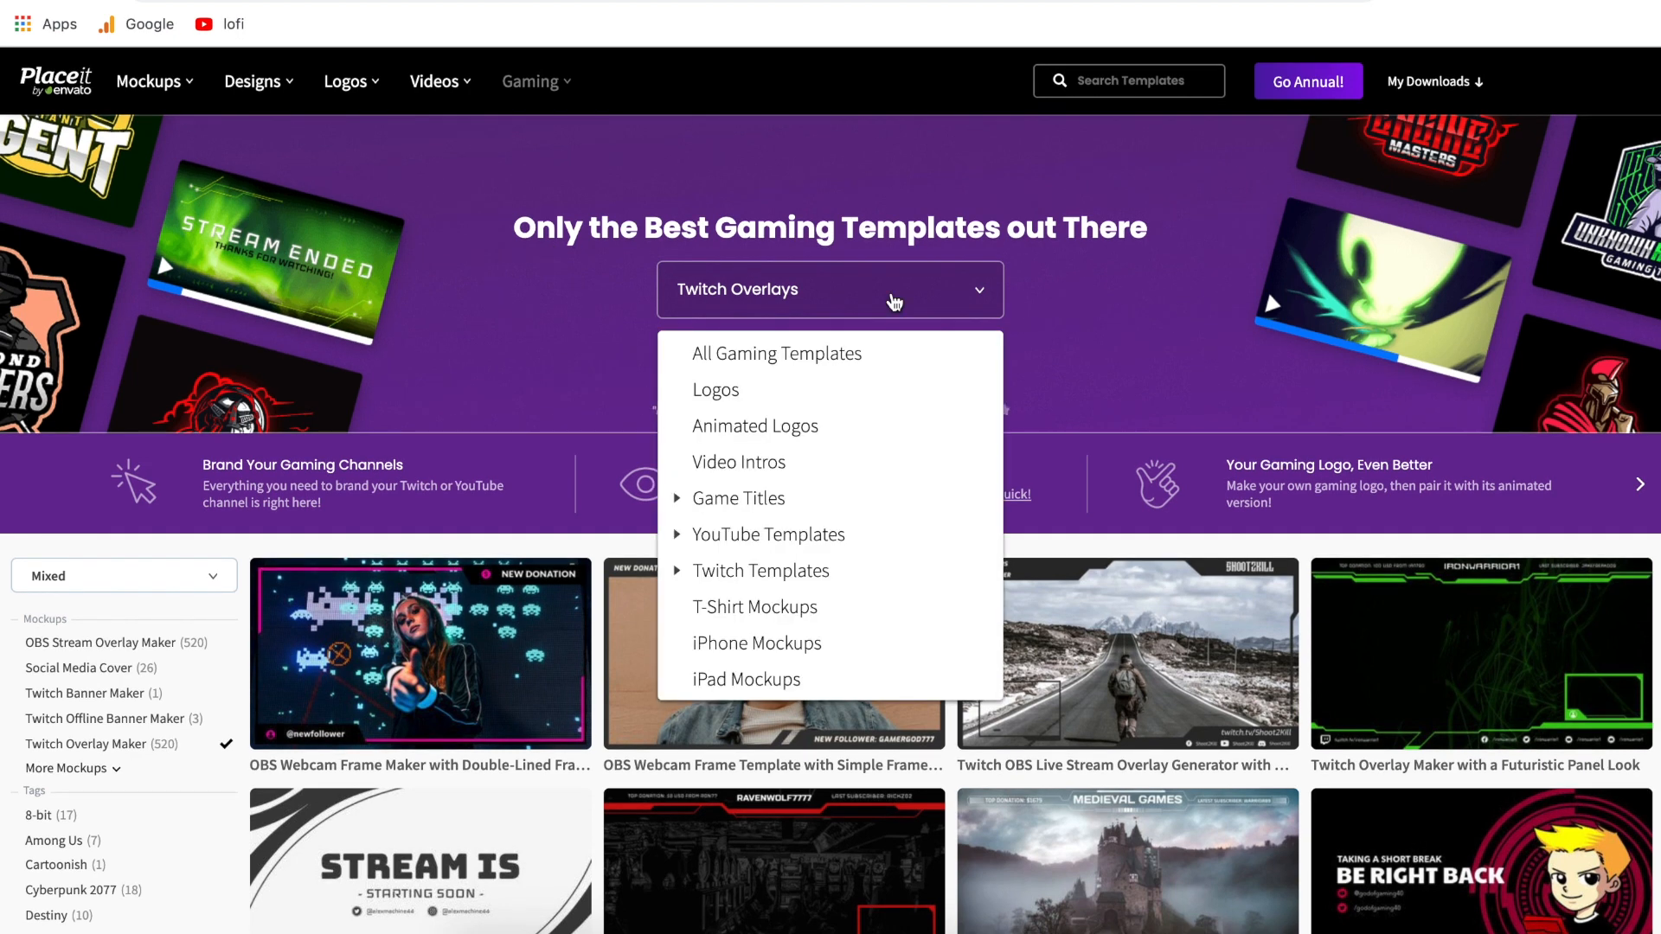
click(680, 572)
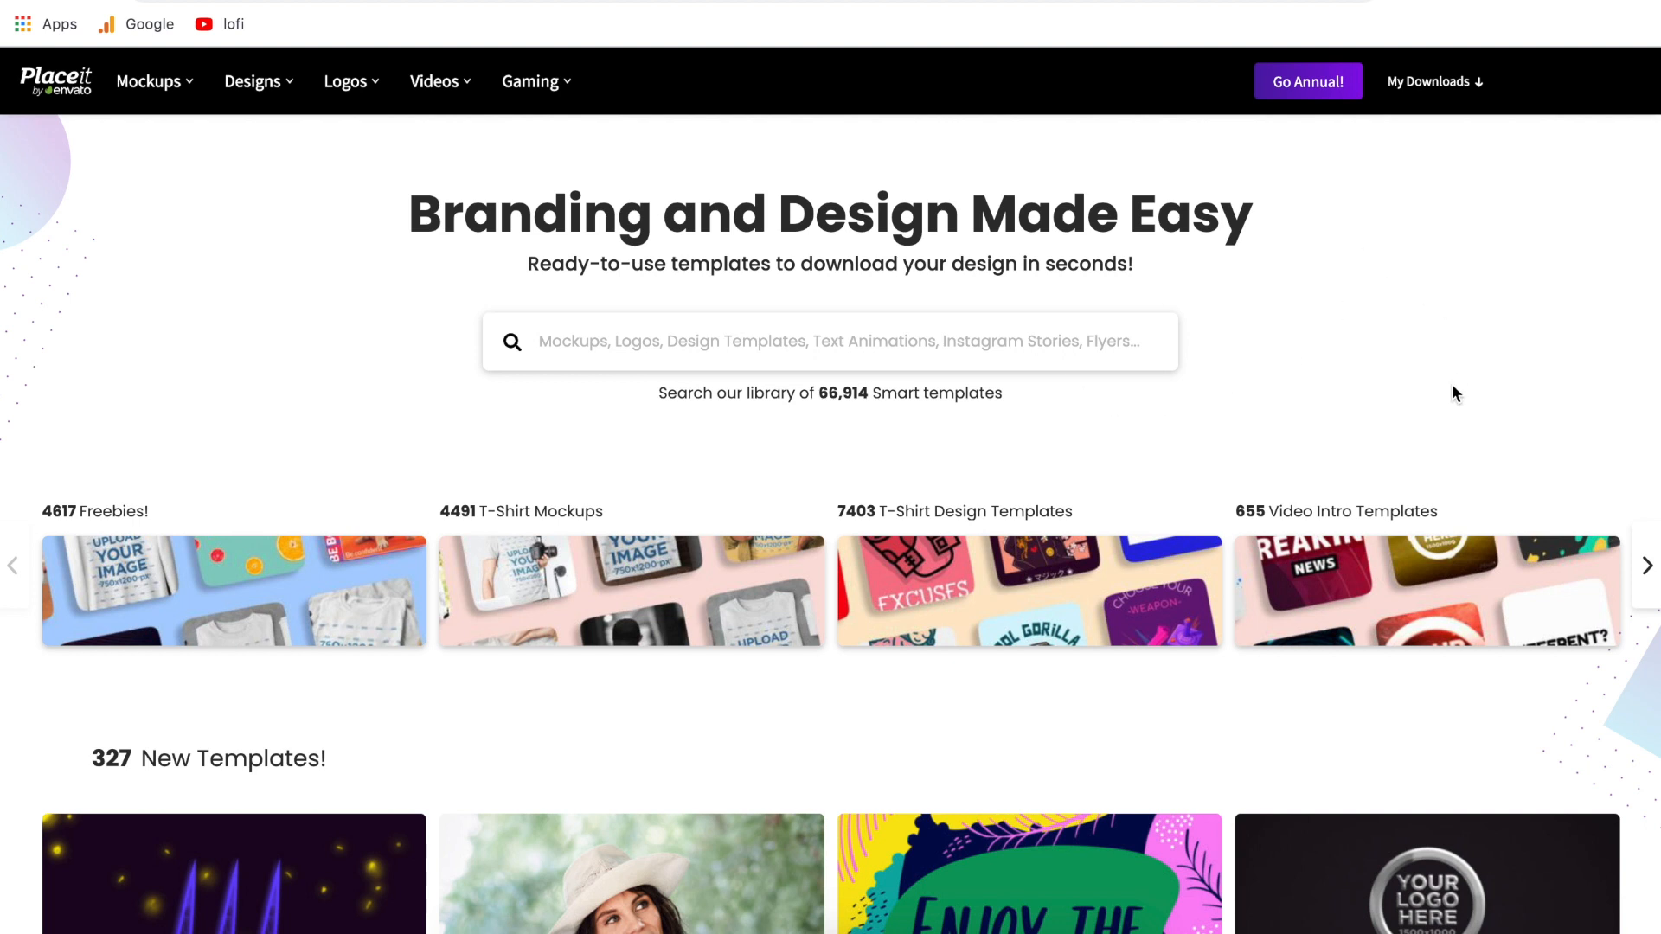
scroll(1452, 394, down, 3)
scroll(1451, 393, up, 3)
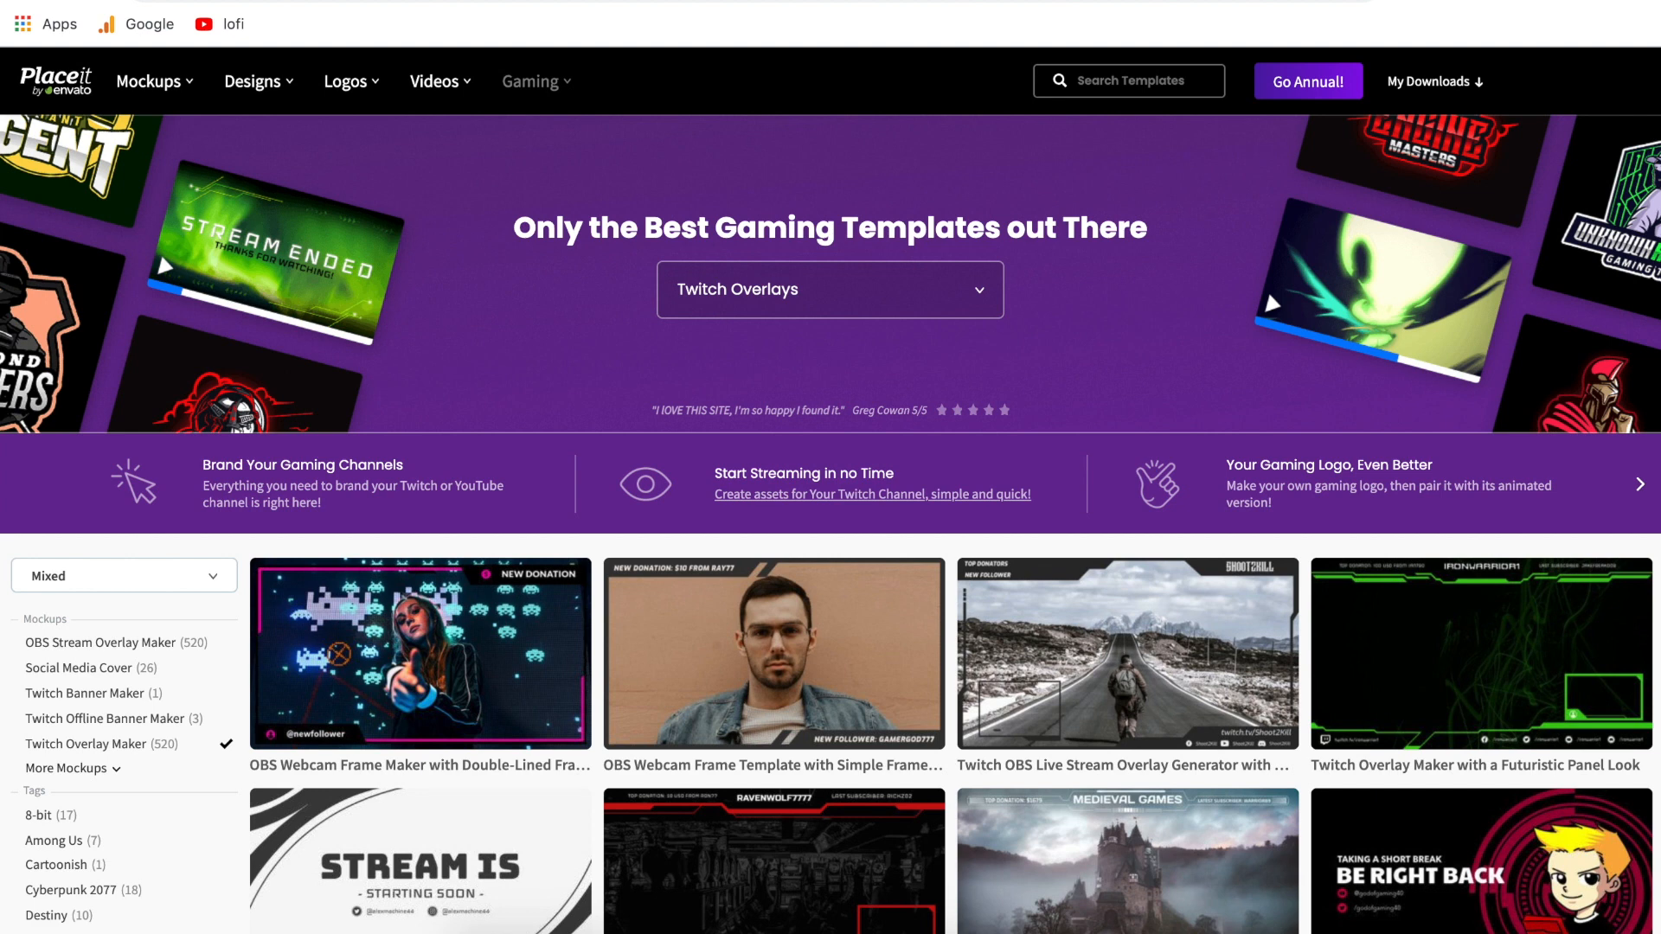
- Open the Twitch Overlays category of the gaming templates and look through its first page of designs
mouse_move(530, 87)
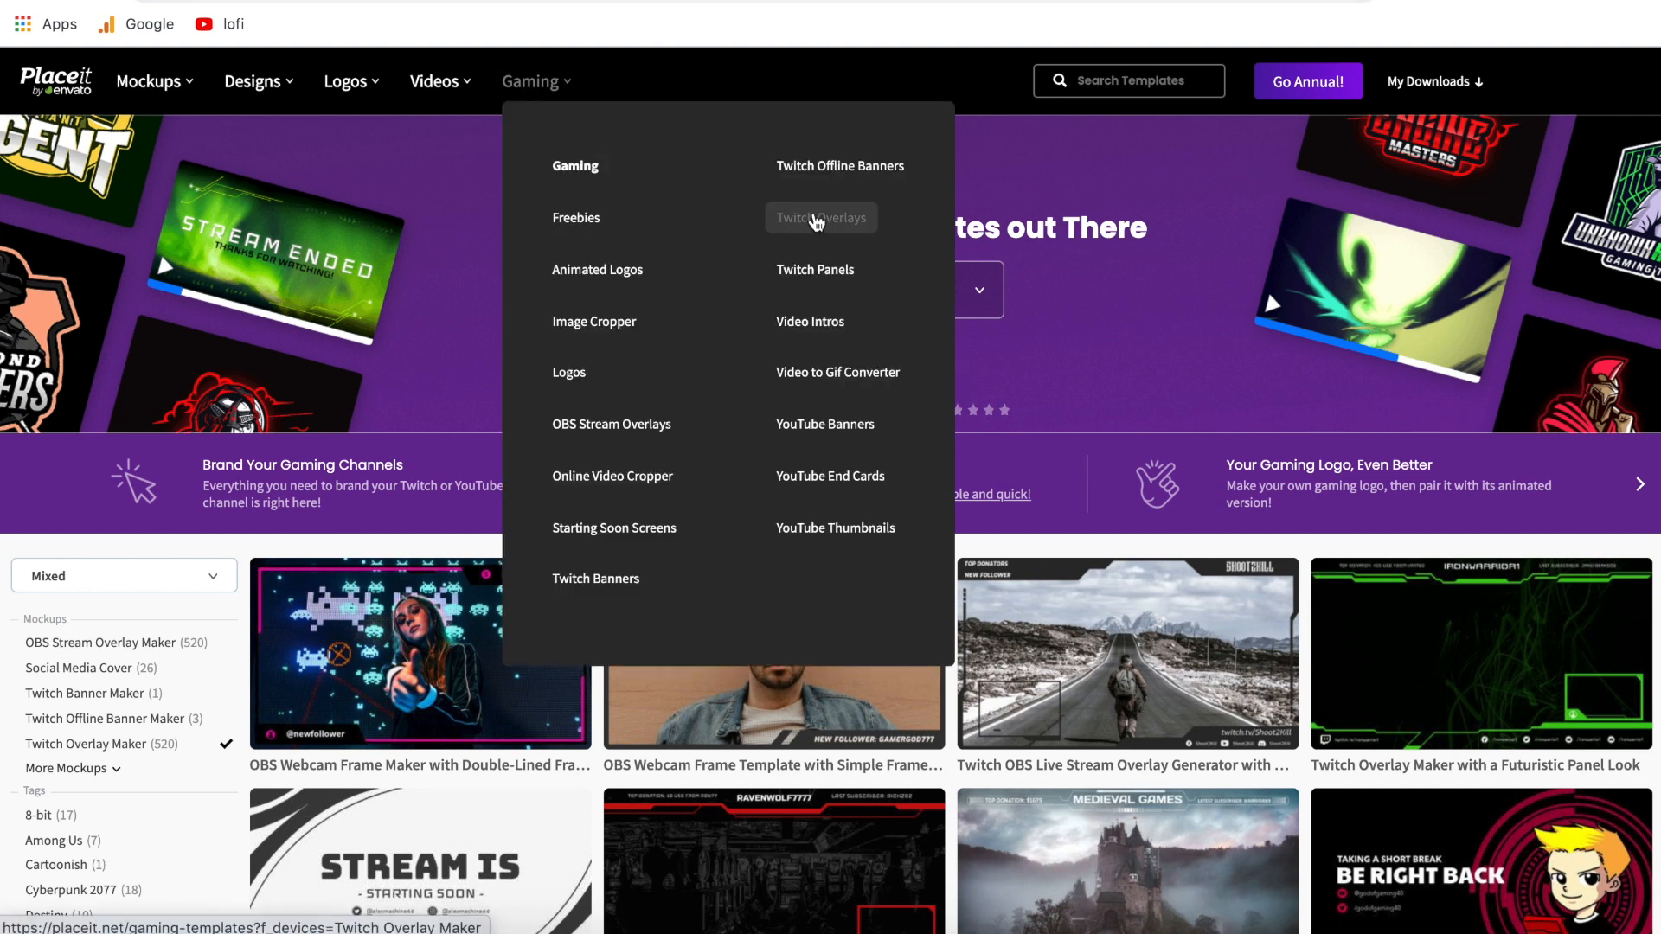
click(817, 218)
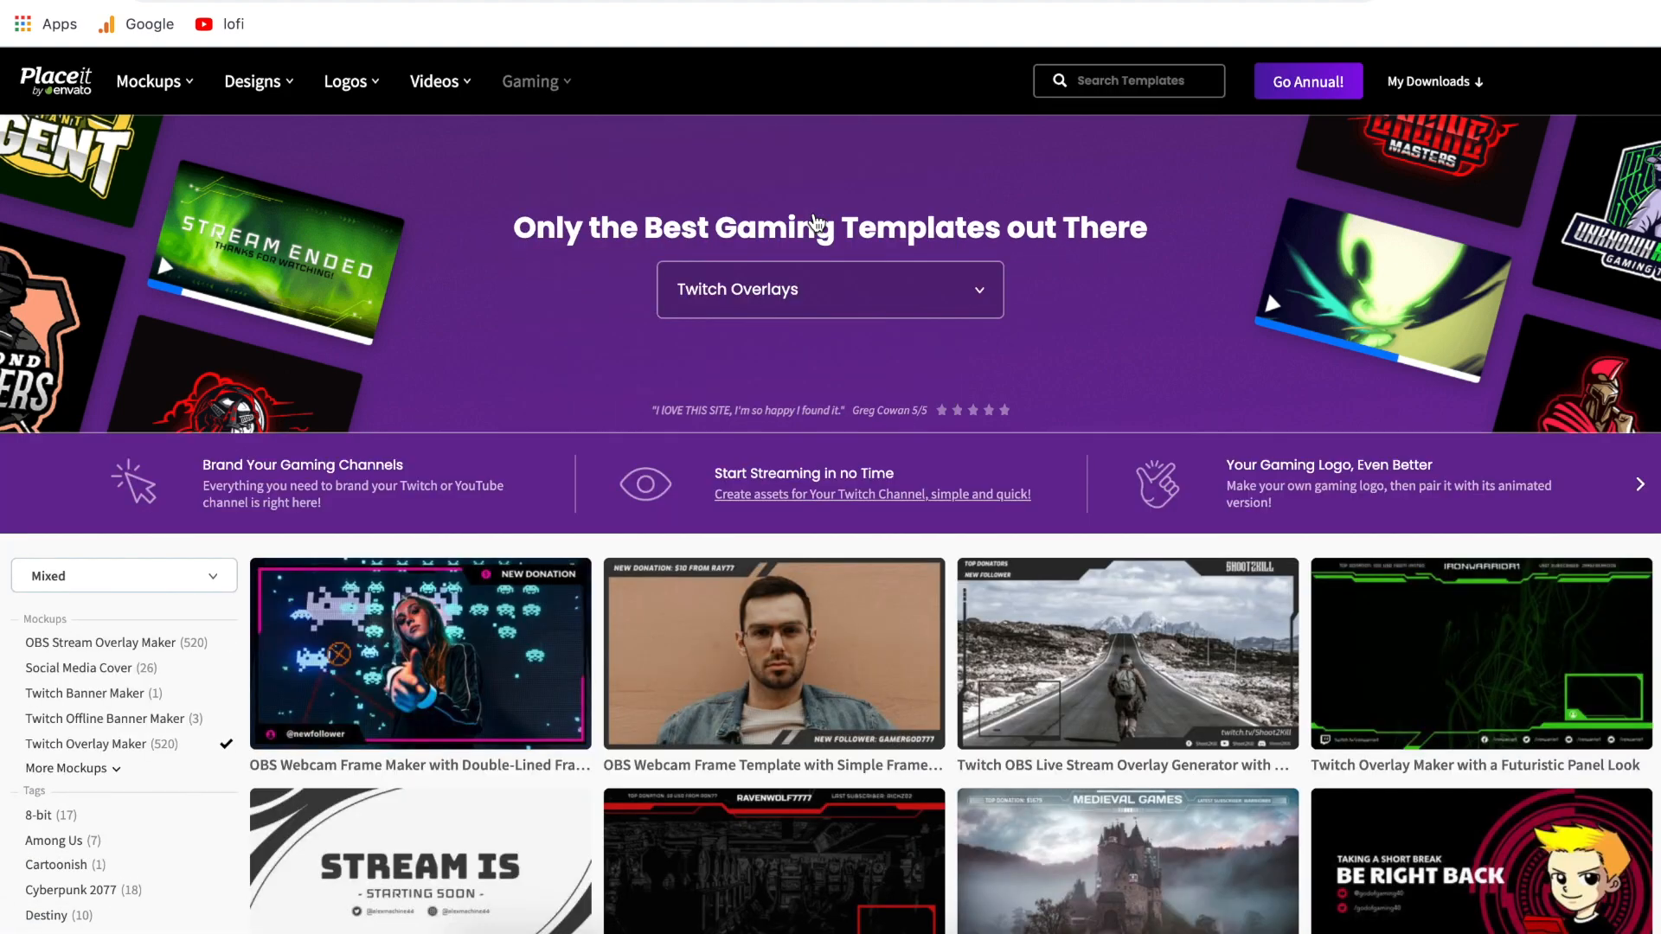
scroll(951, 523, down, 15)
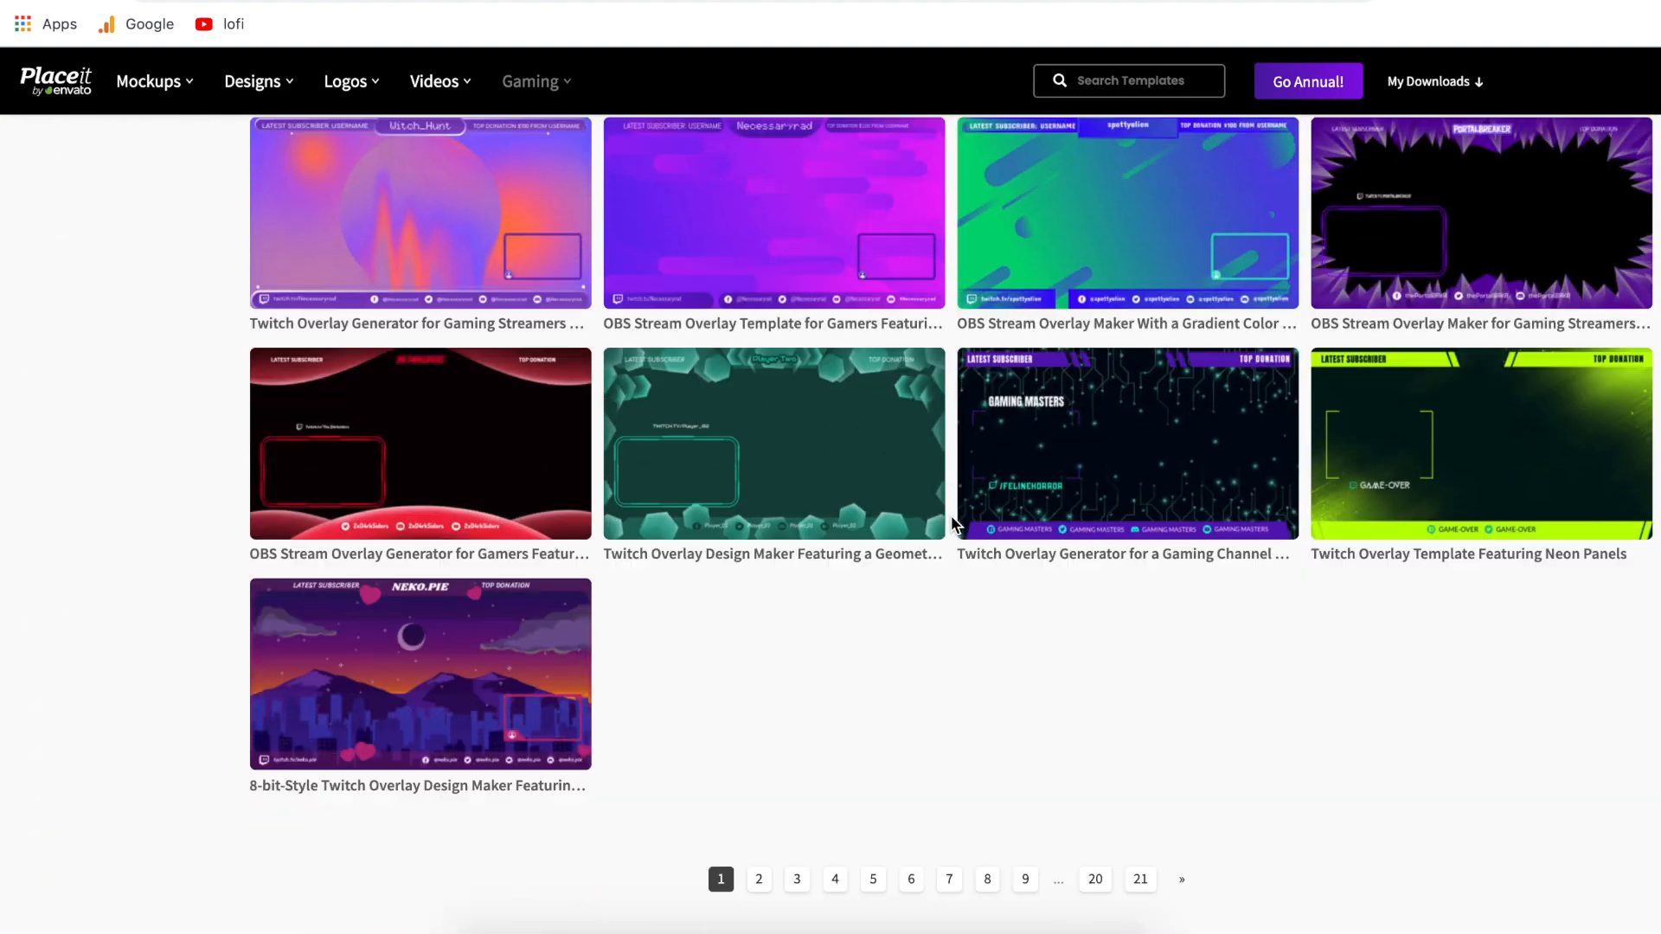
scroll(951, 524, down, 3)
scroll(951, 524, up, 10)
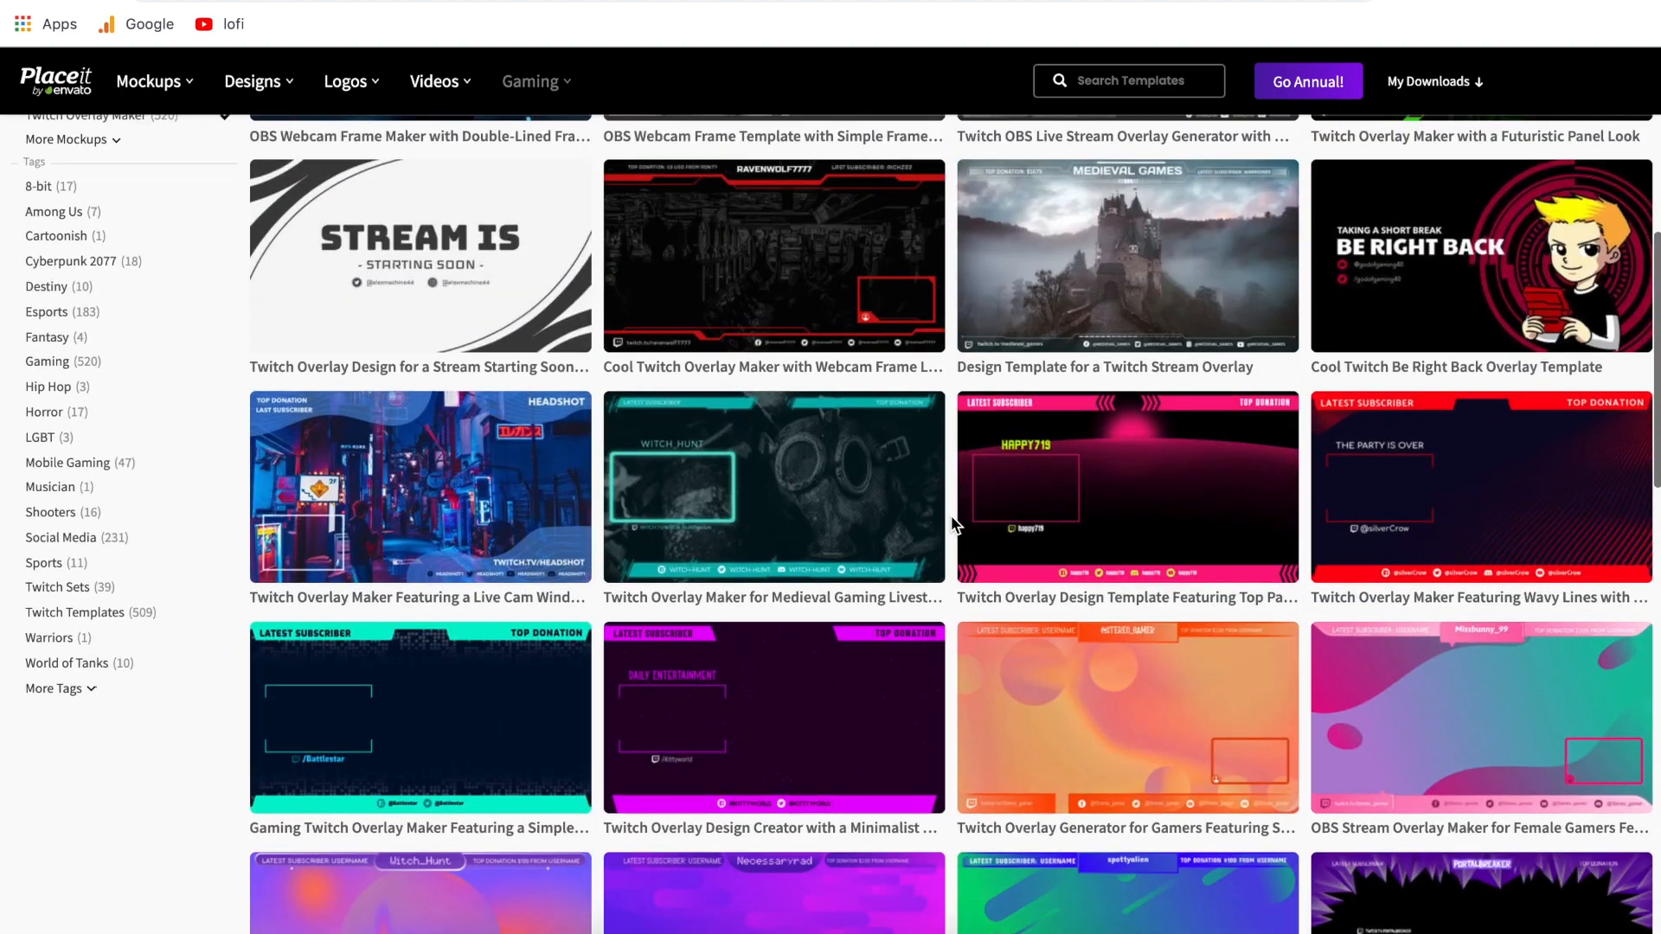
scroll(954, 523, up, 6)
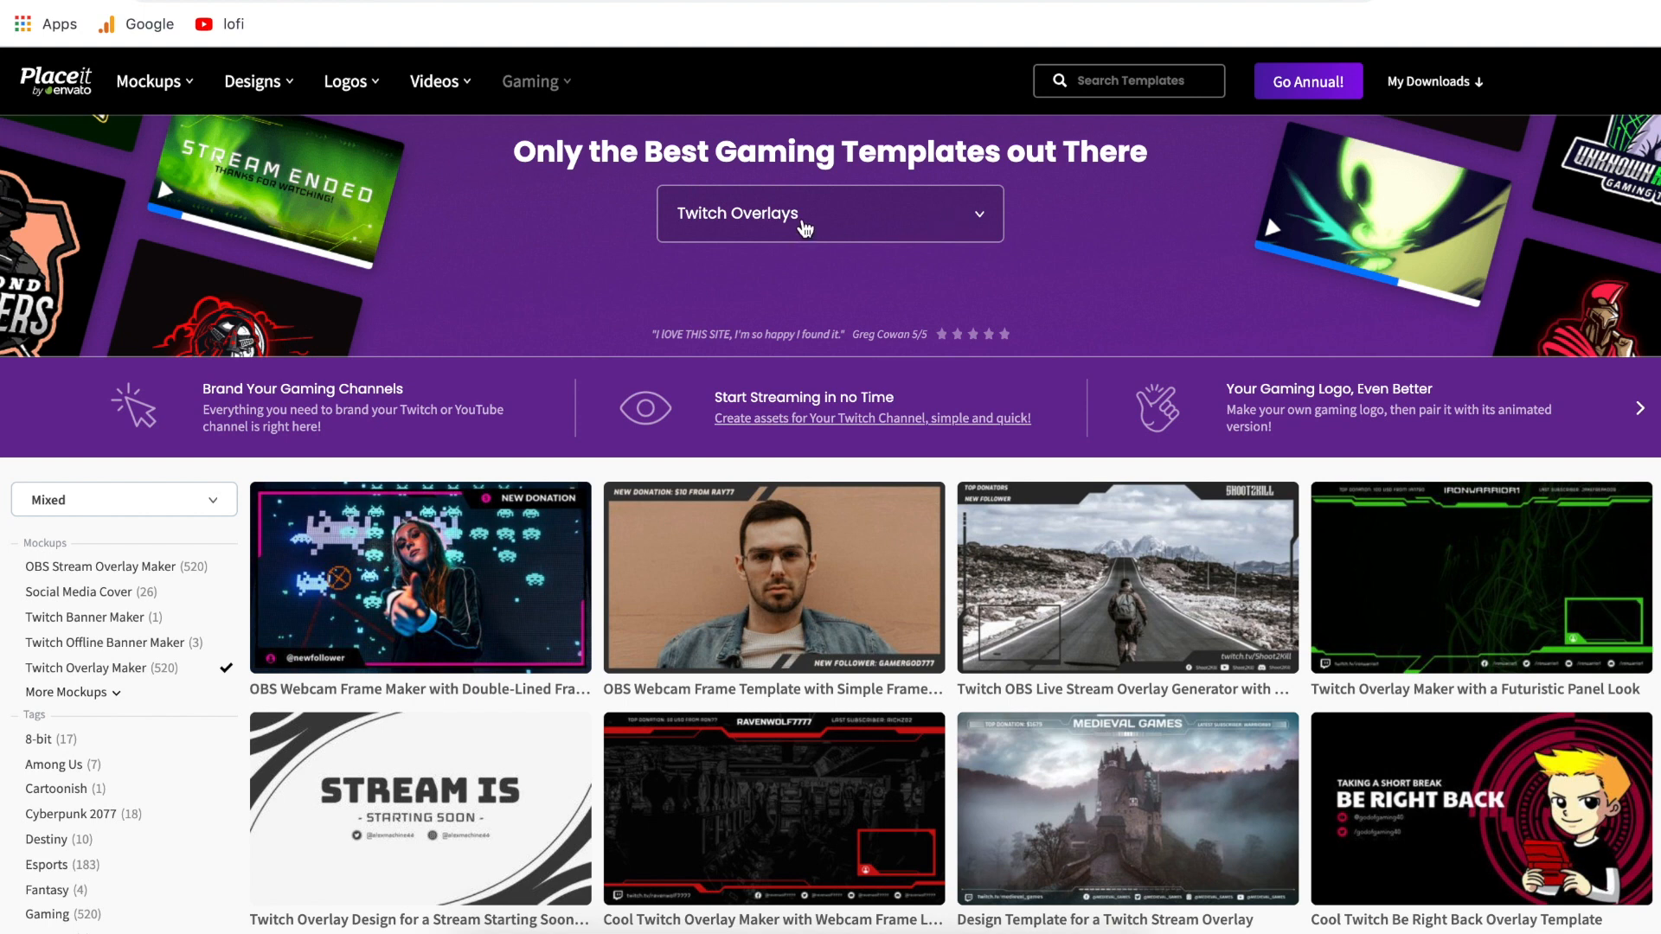
- Choose Twitch Overlays within the Twitch Templates group as the gaming template category
click(927, 225)
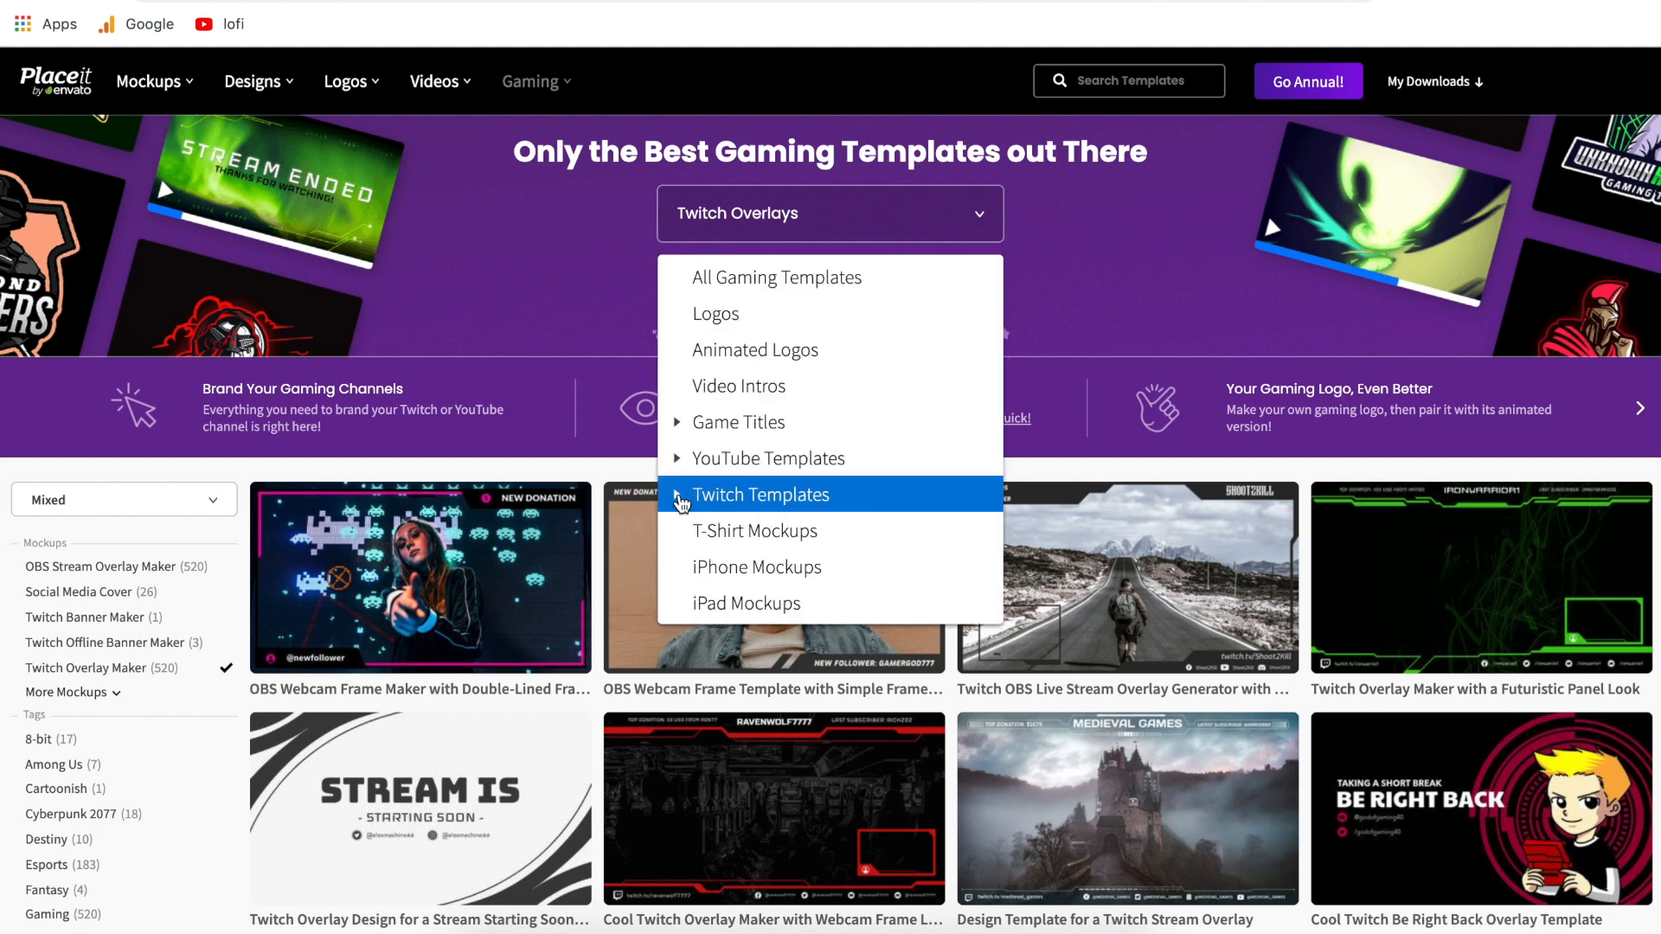
click(681, 500)
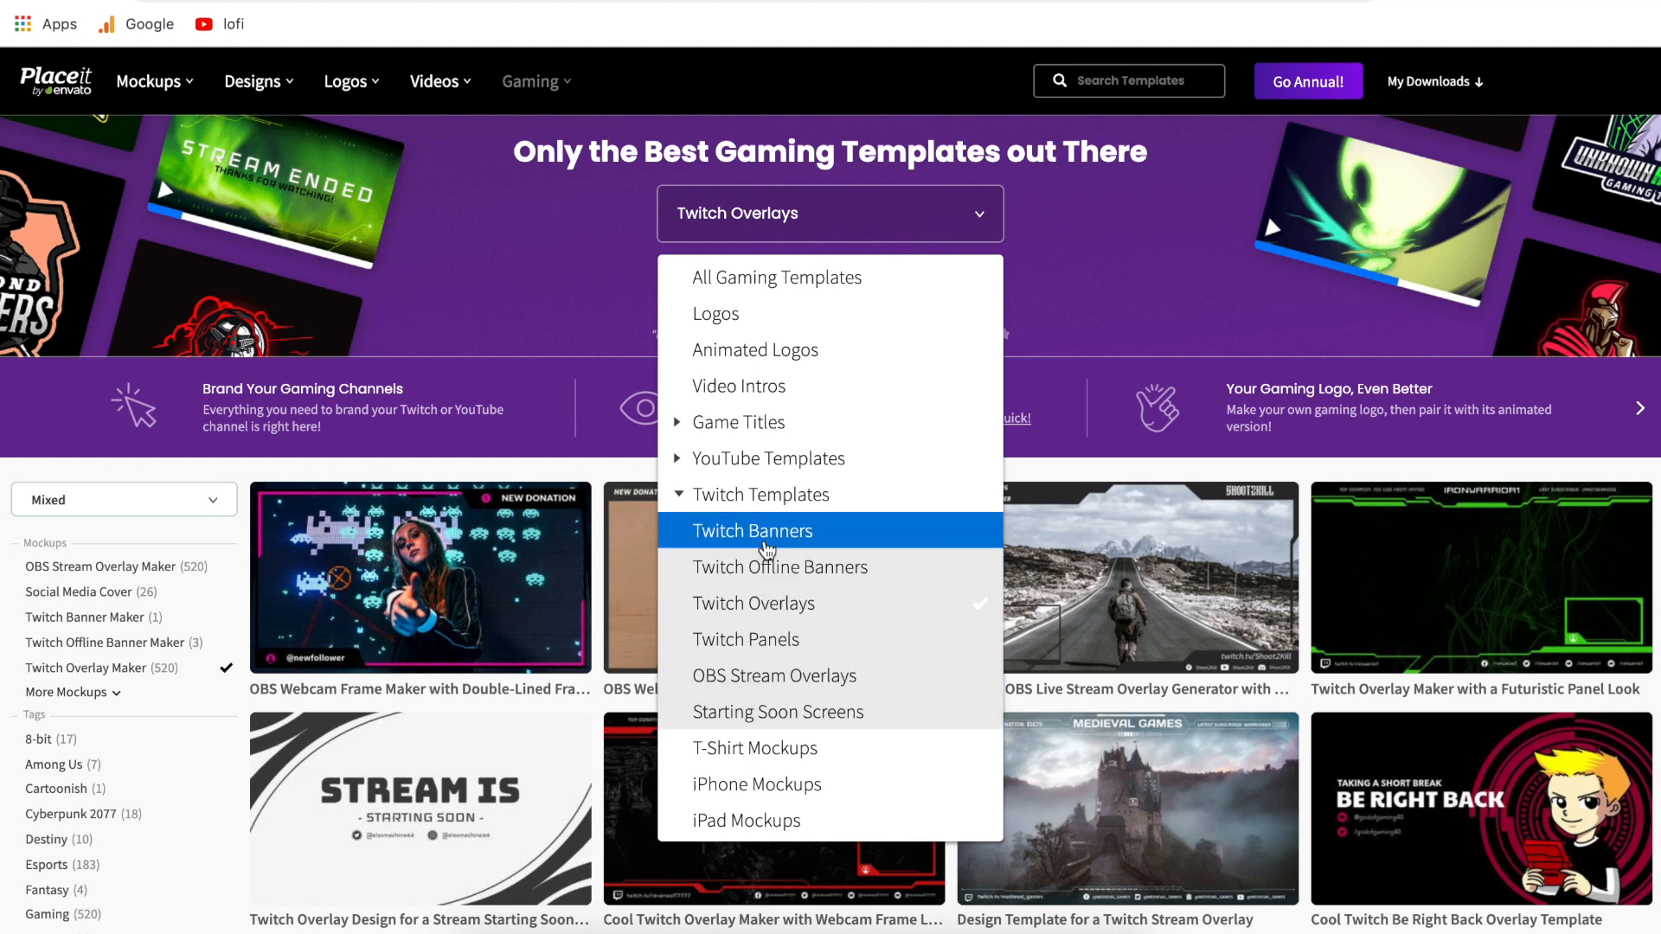
click(764, 609)
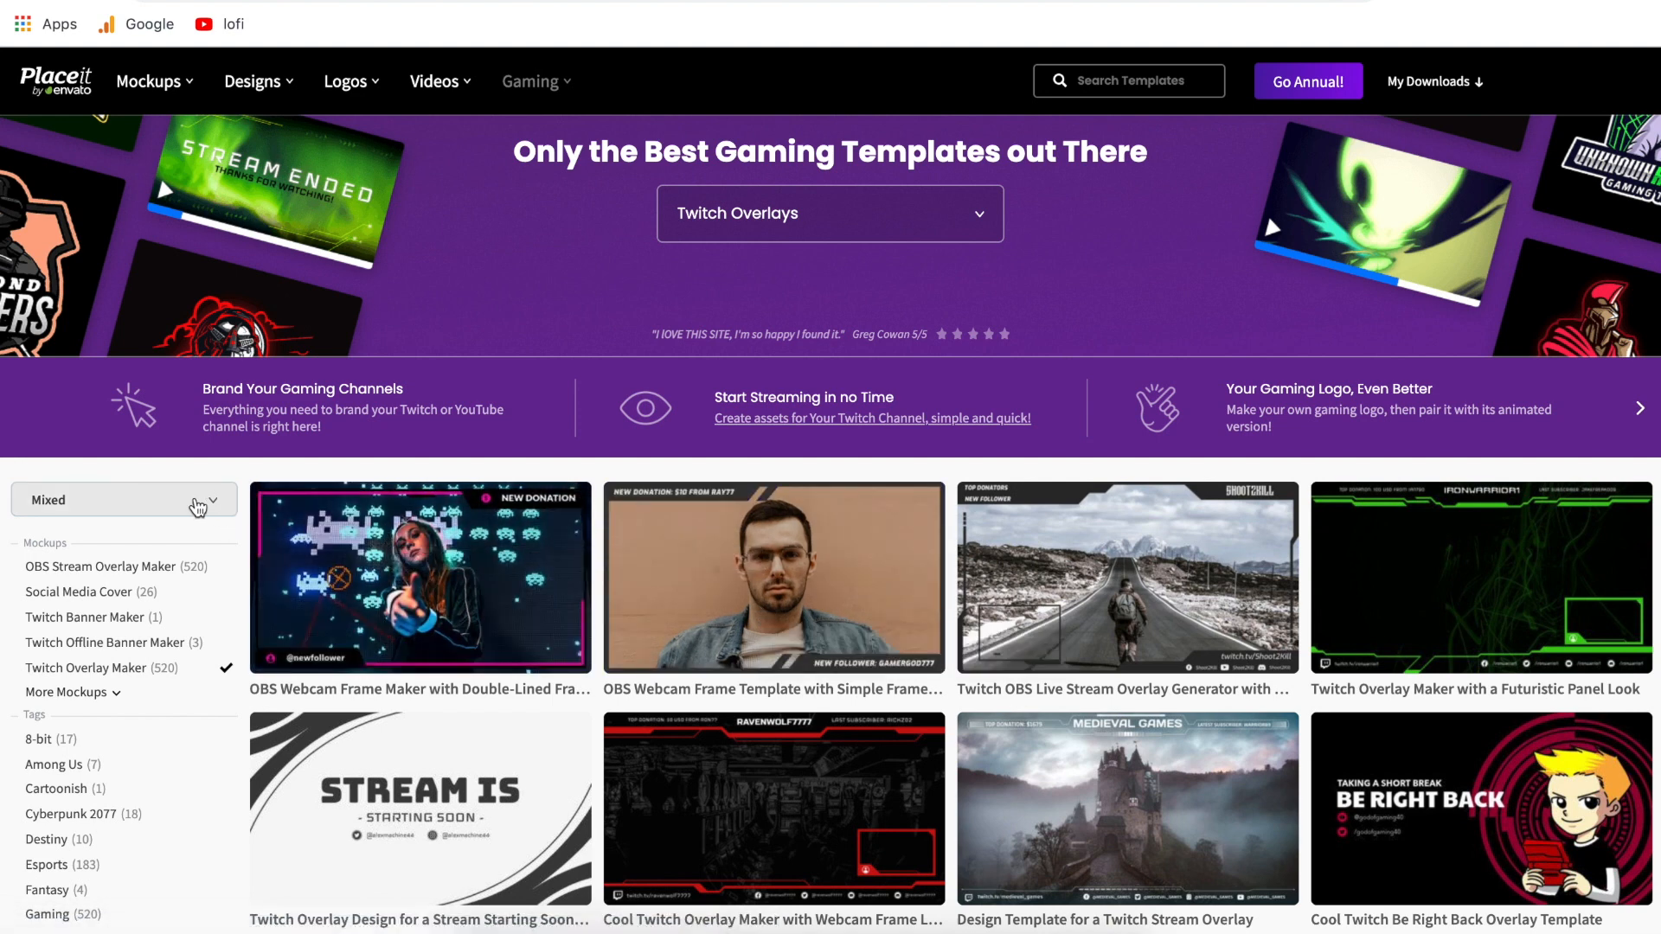
- Sort the Twitch overlay templates by Best Selling and look through the listed designs
click(199, 508)
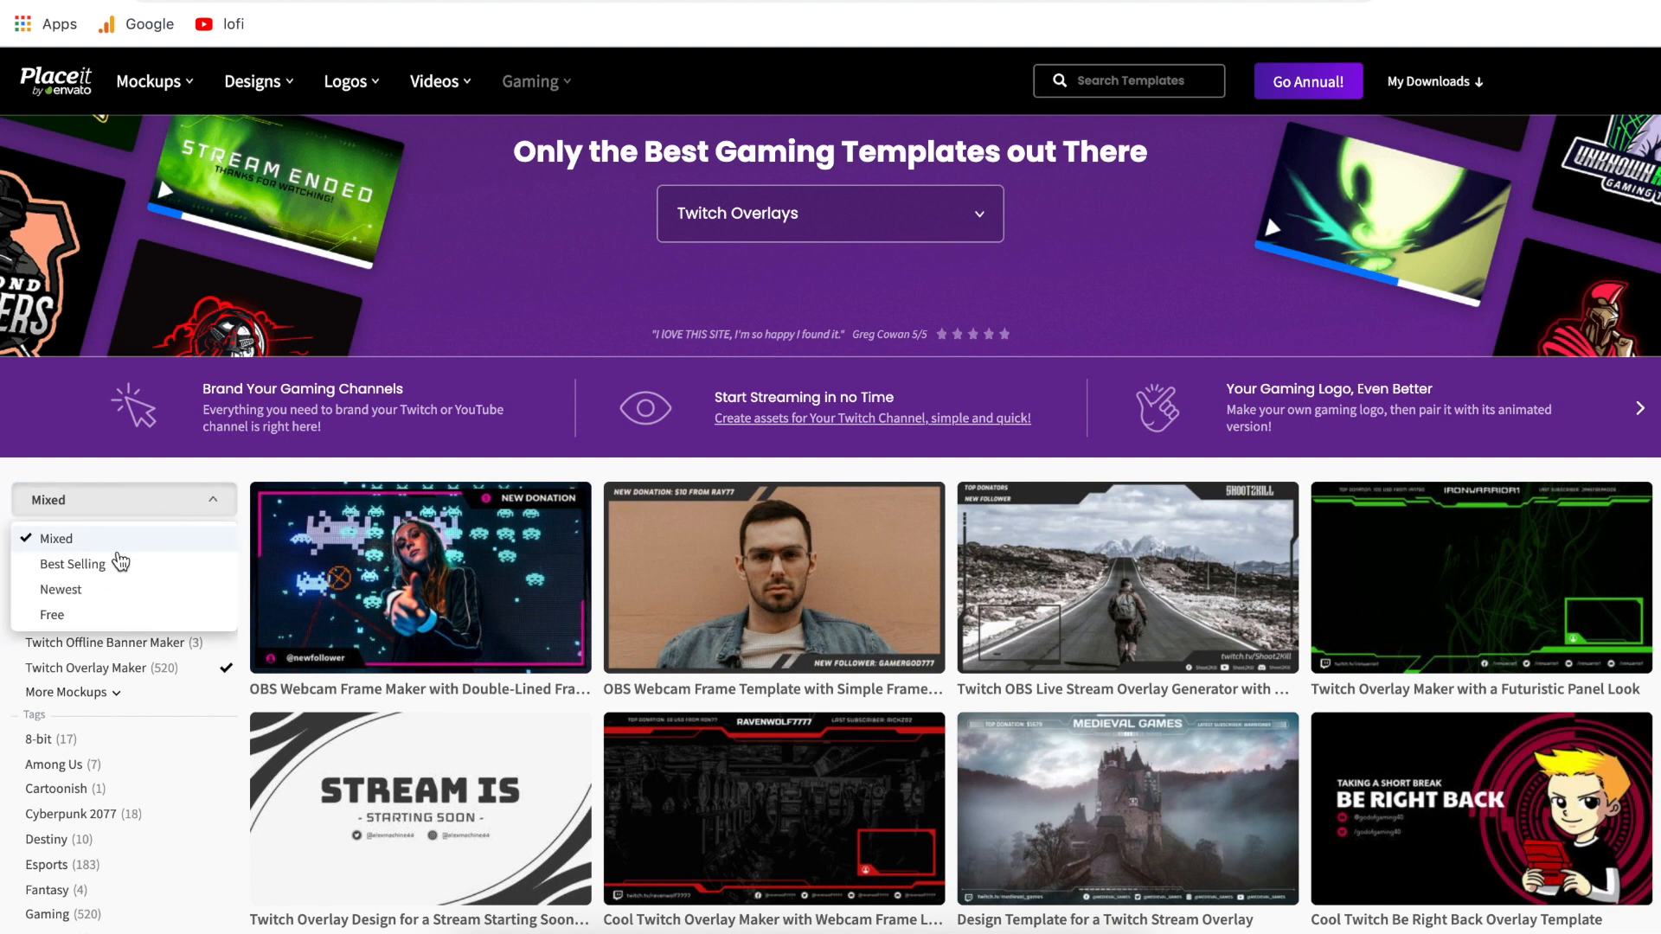
click(90, 571)
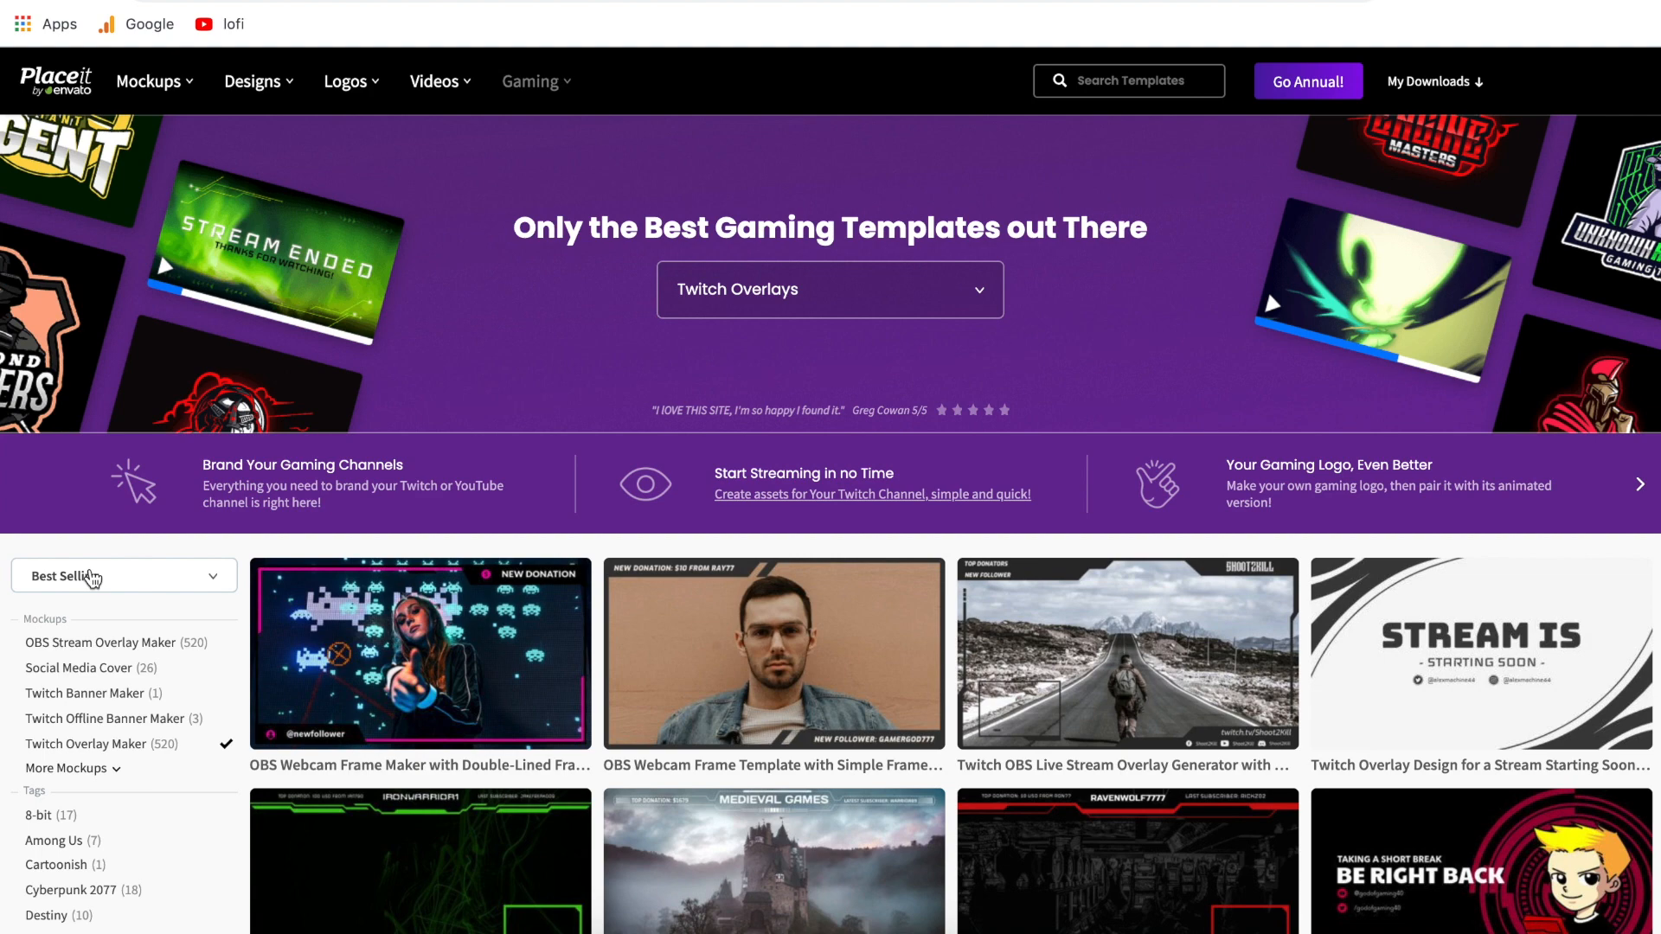
scroll(1306, 564, down, 7)
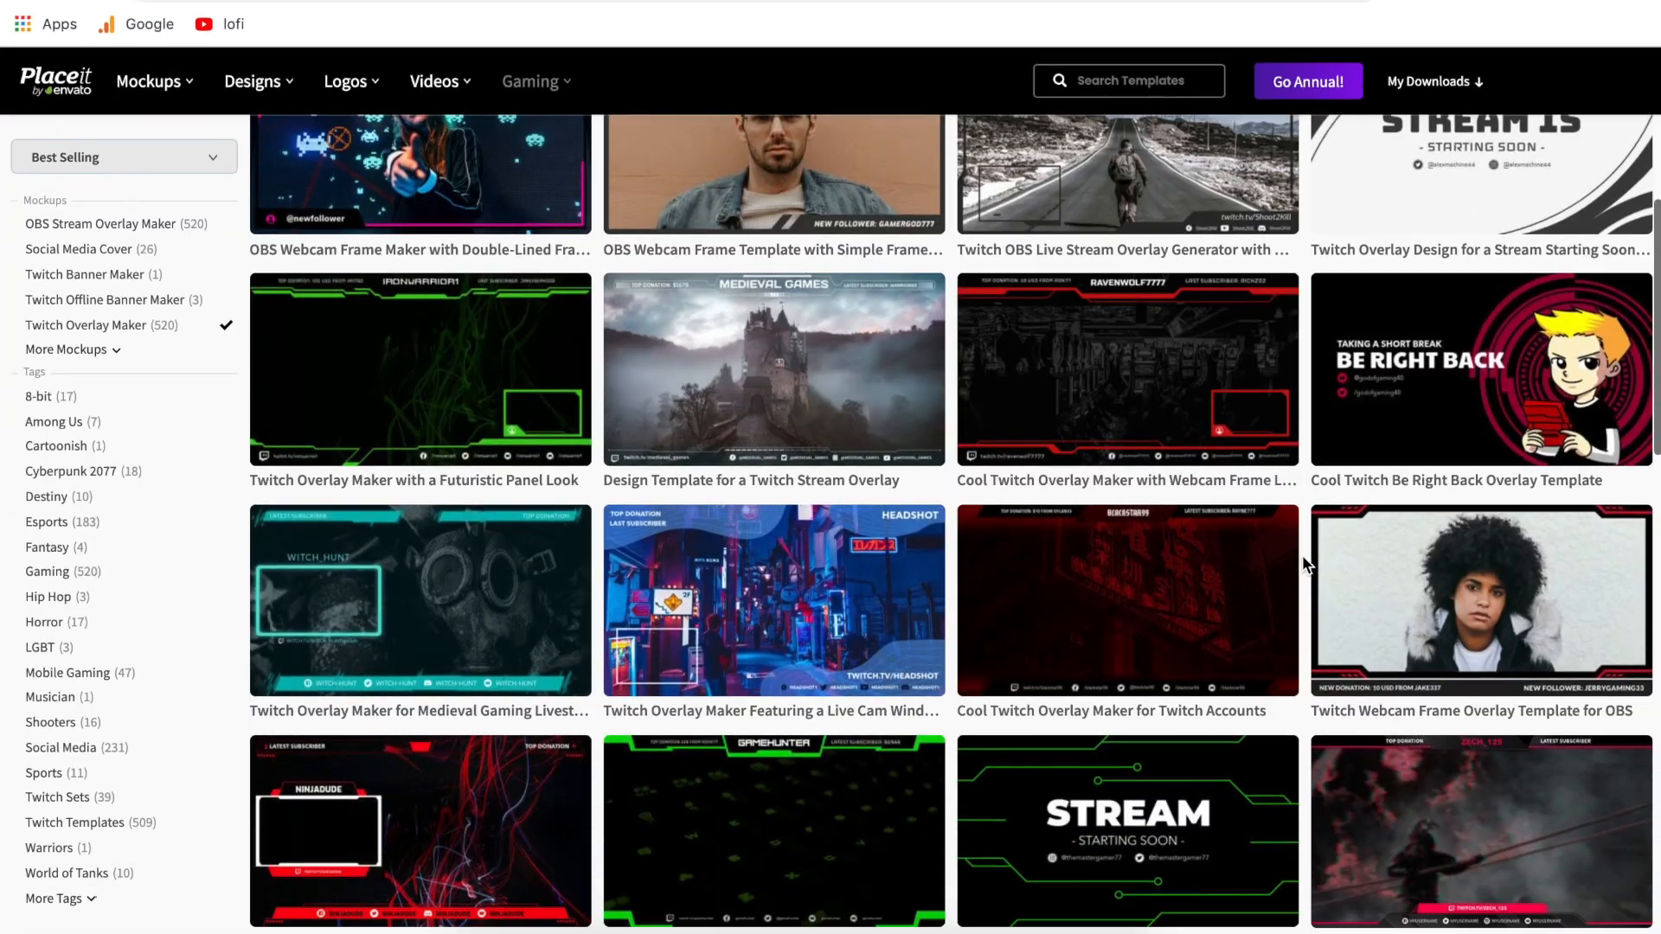
scroll(1304, 563, up, 7)
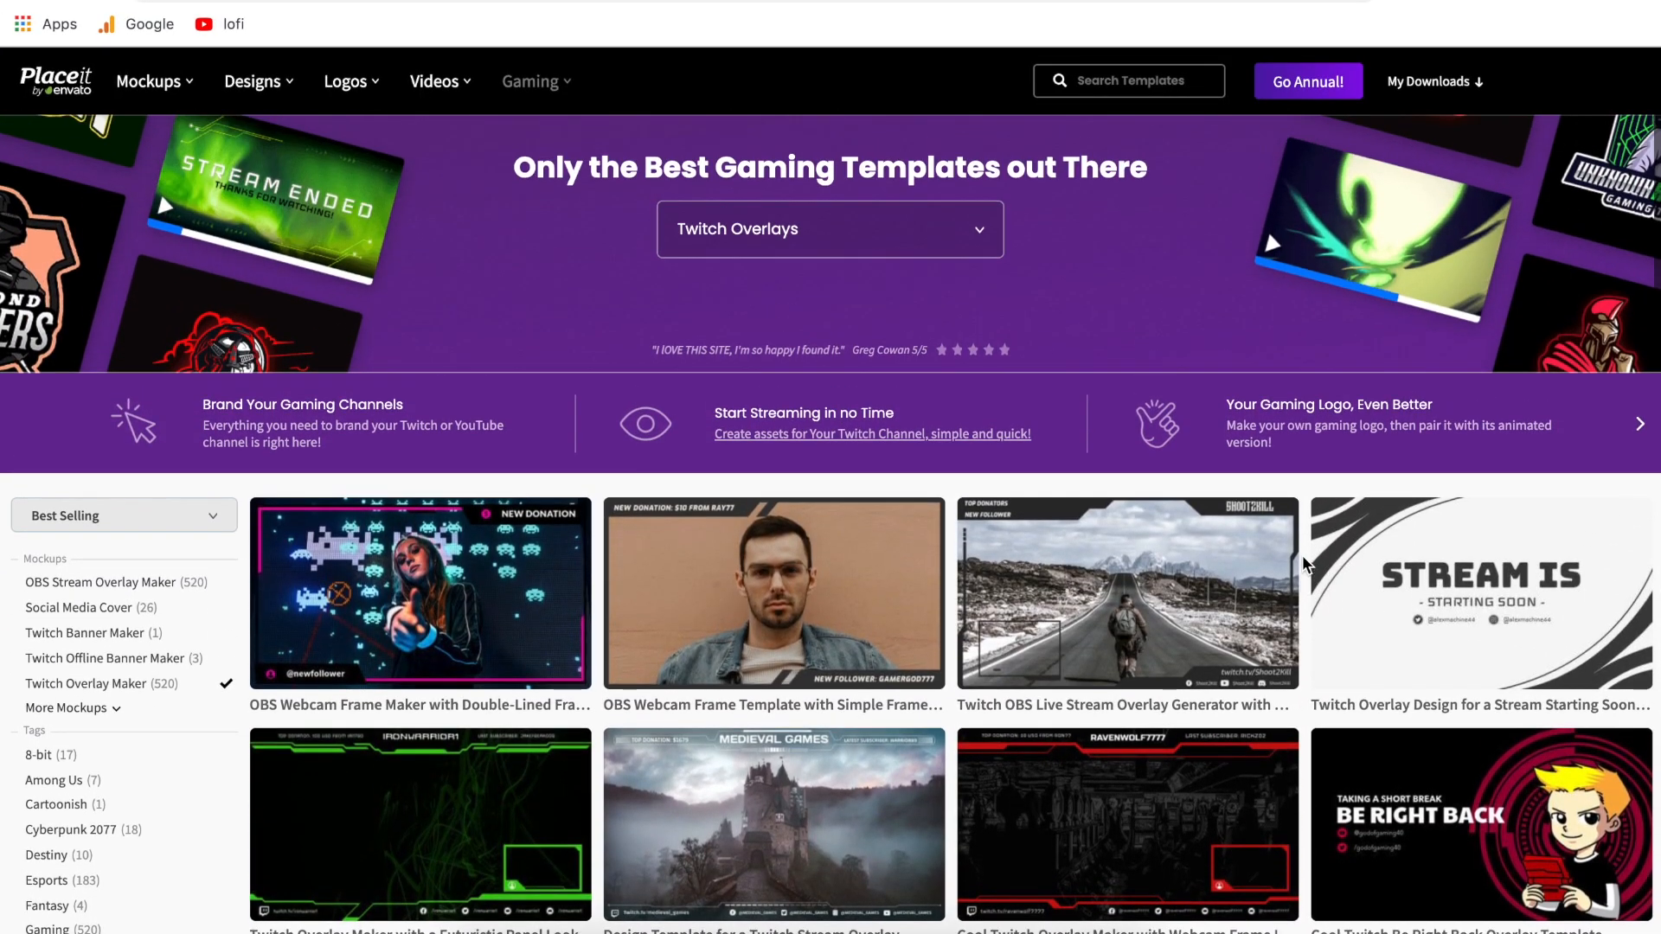
- Switch the template sorting to Newest and look through the listed overlays
click(95, 519)
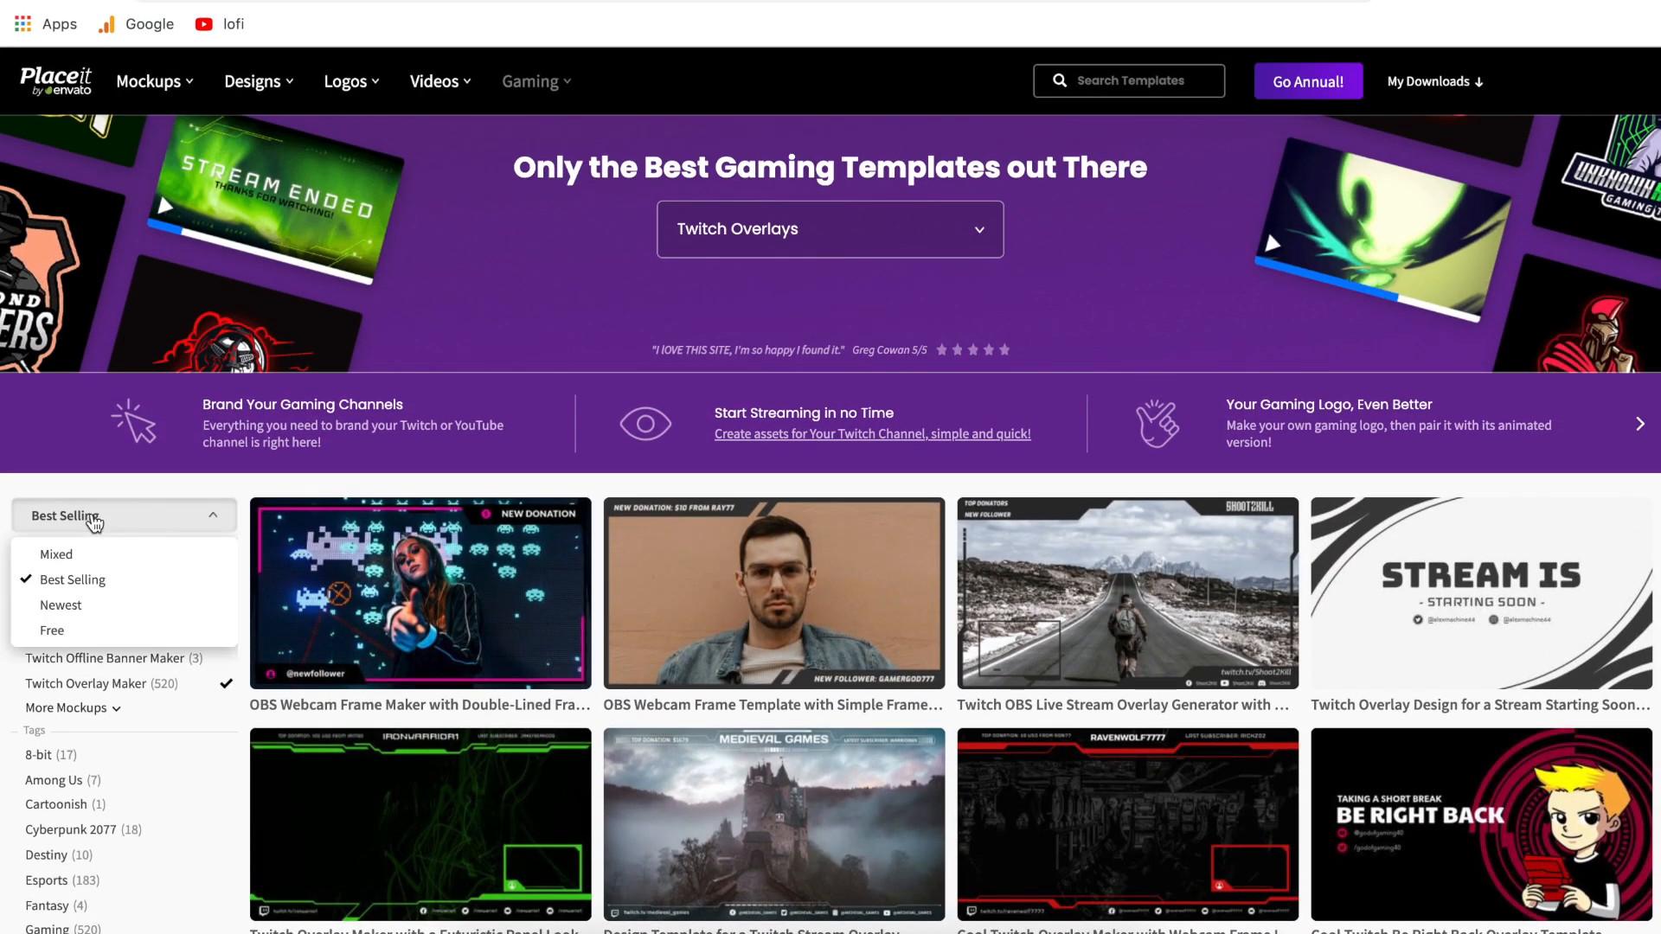
click(63, 607)
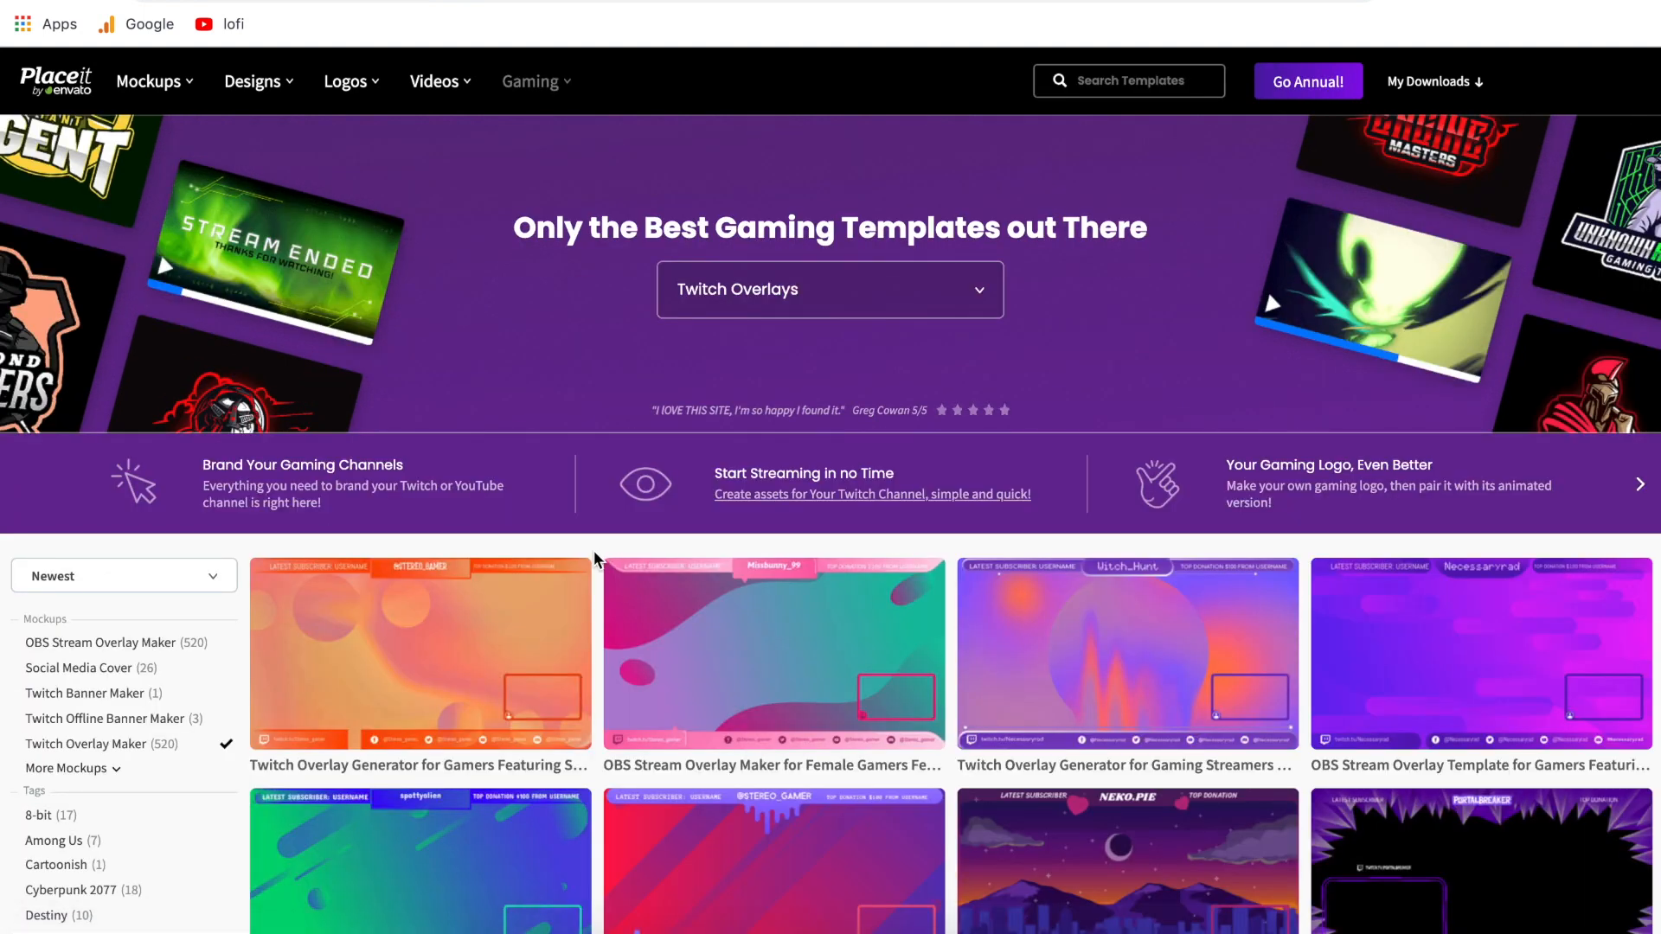
scroll(594, 558, down, 8)
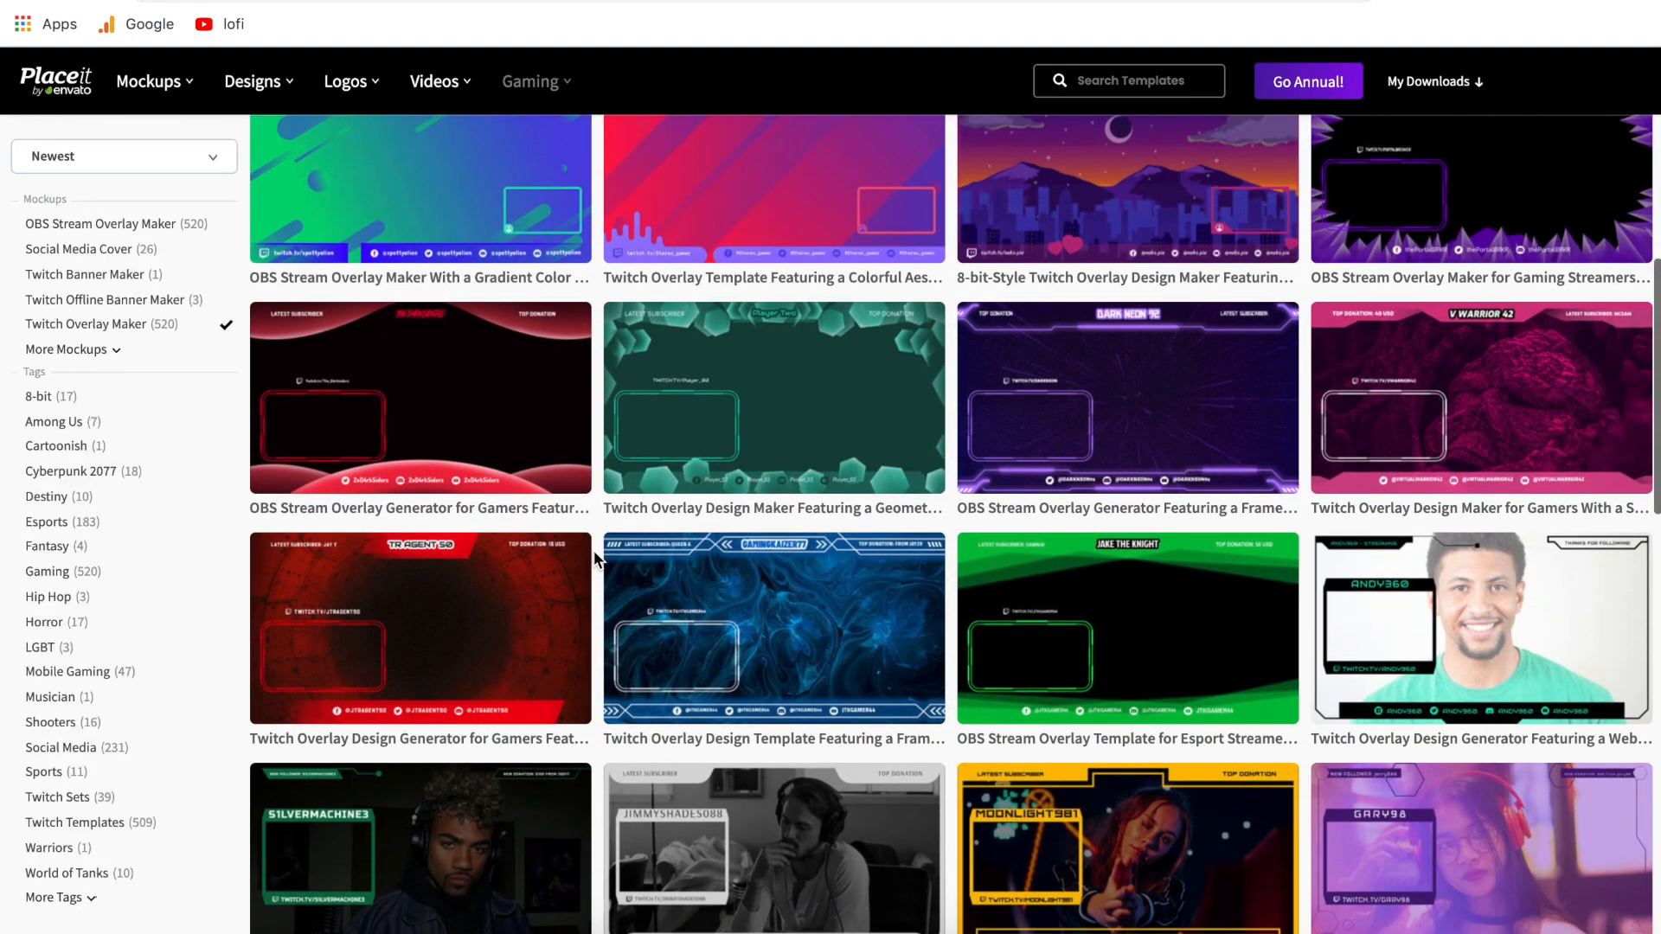
scroll(595, 552, up, 8)
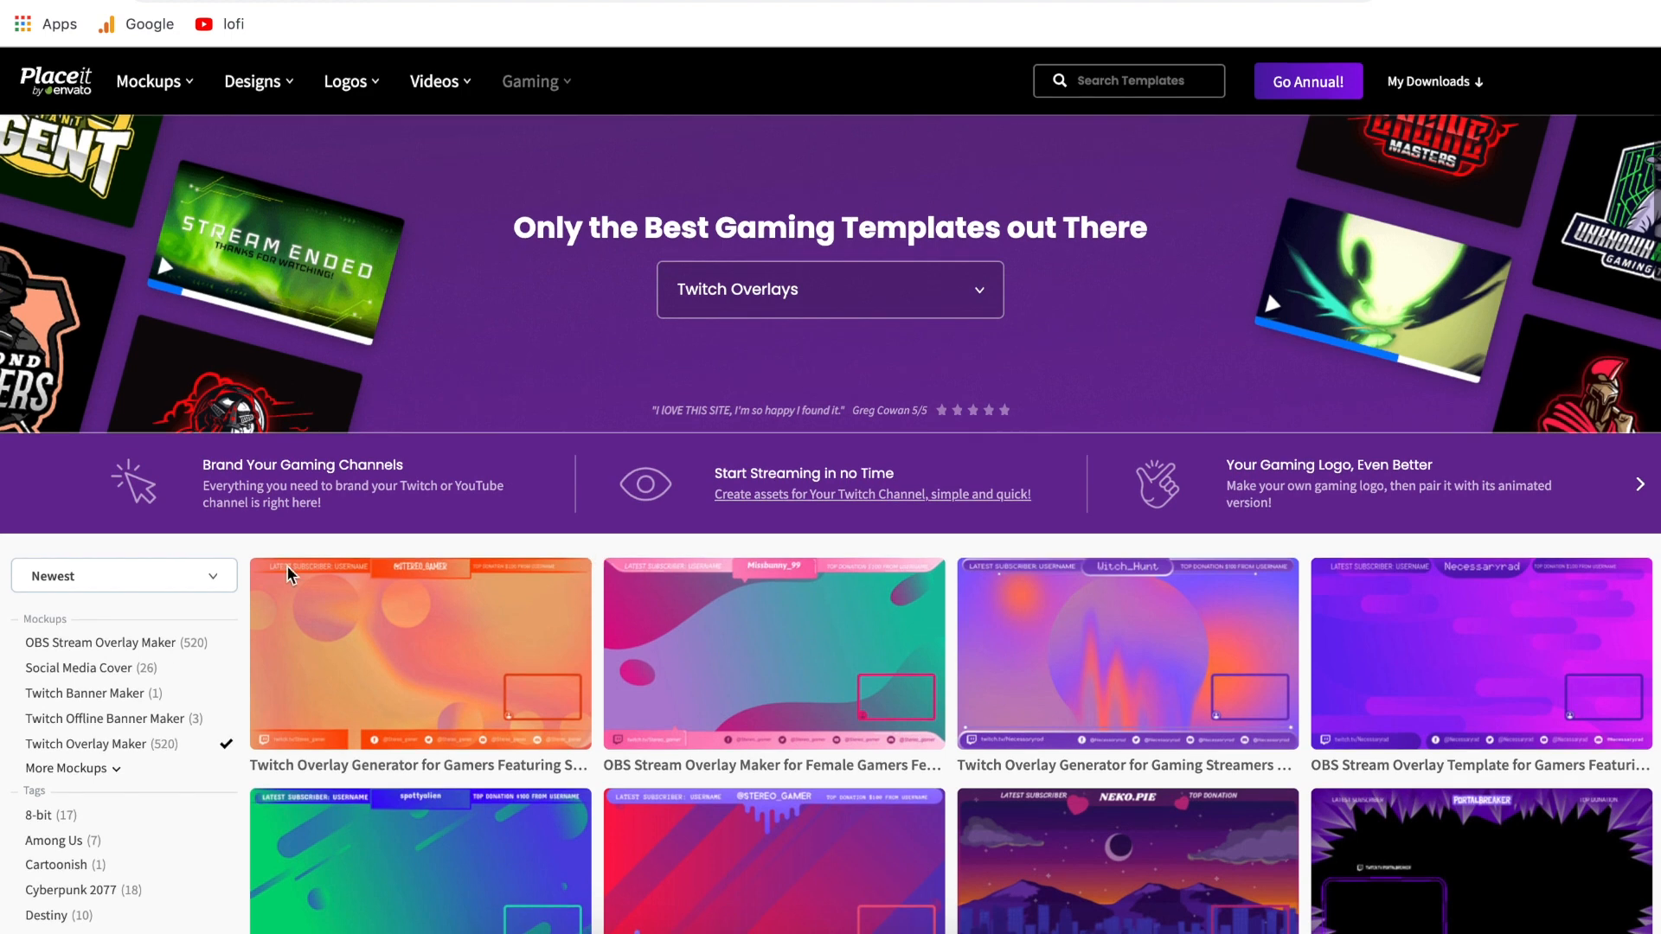
- Show only the Free Twitch overlay templates and look through them
click(143, 585)
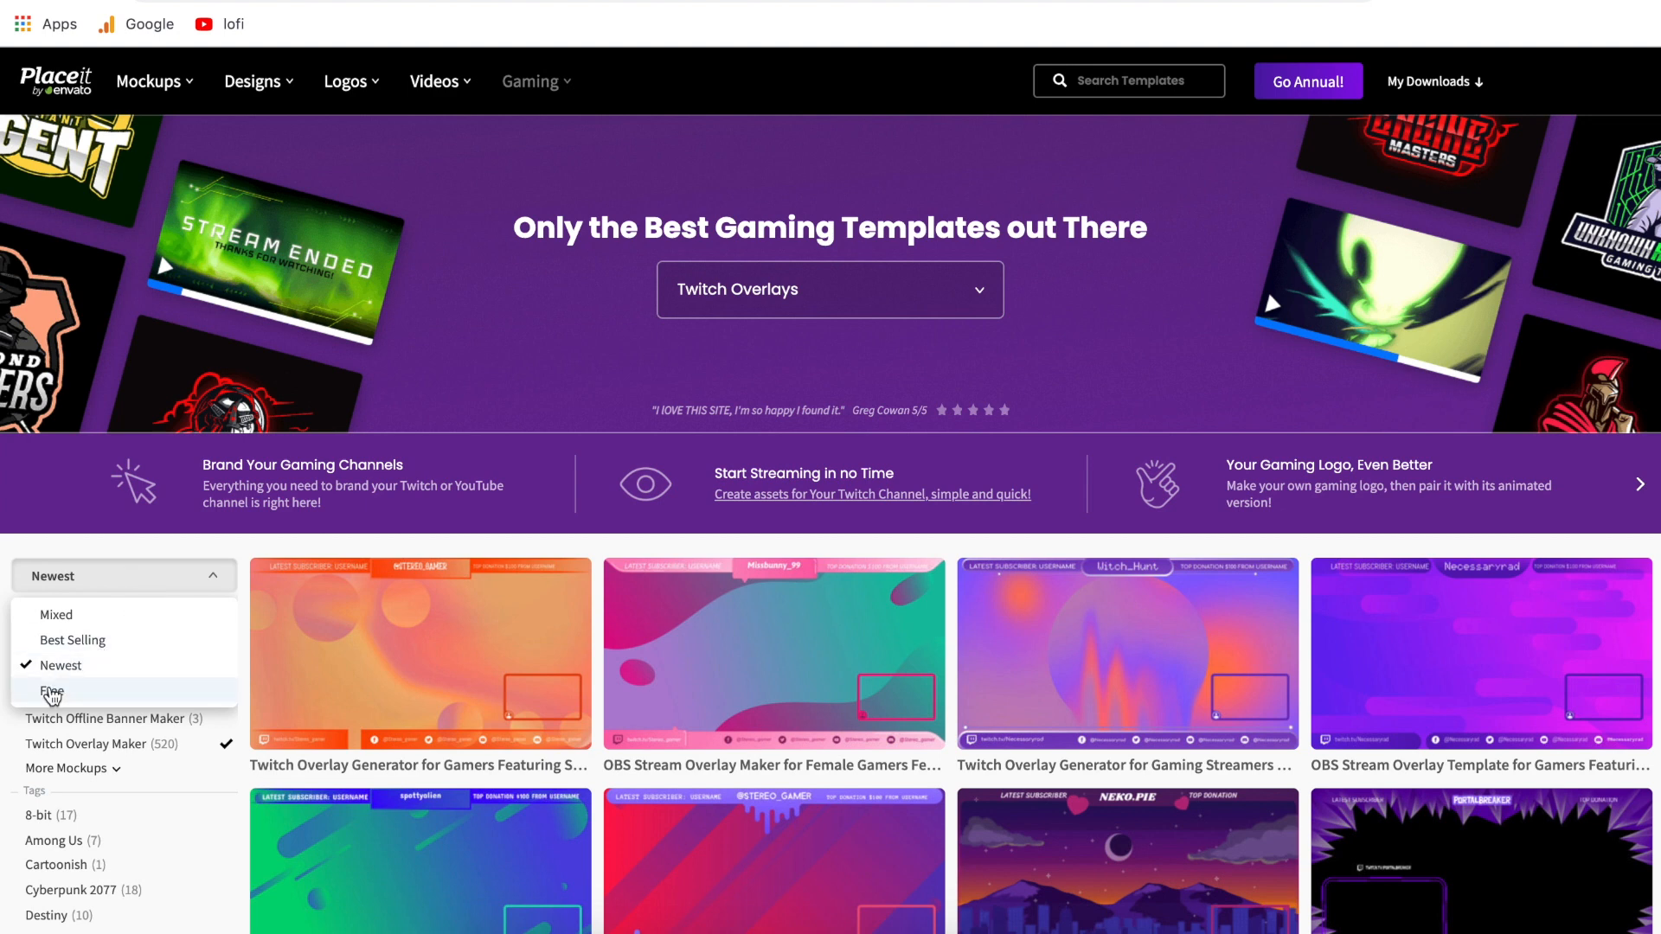
click(50, 691)
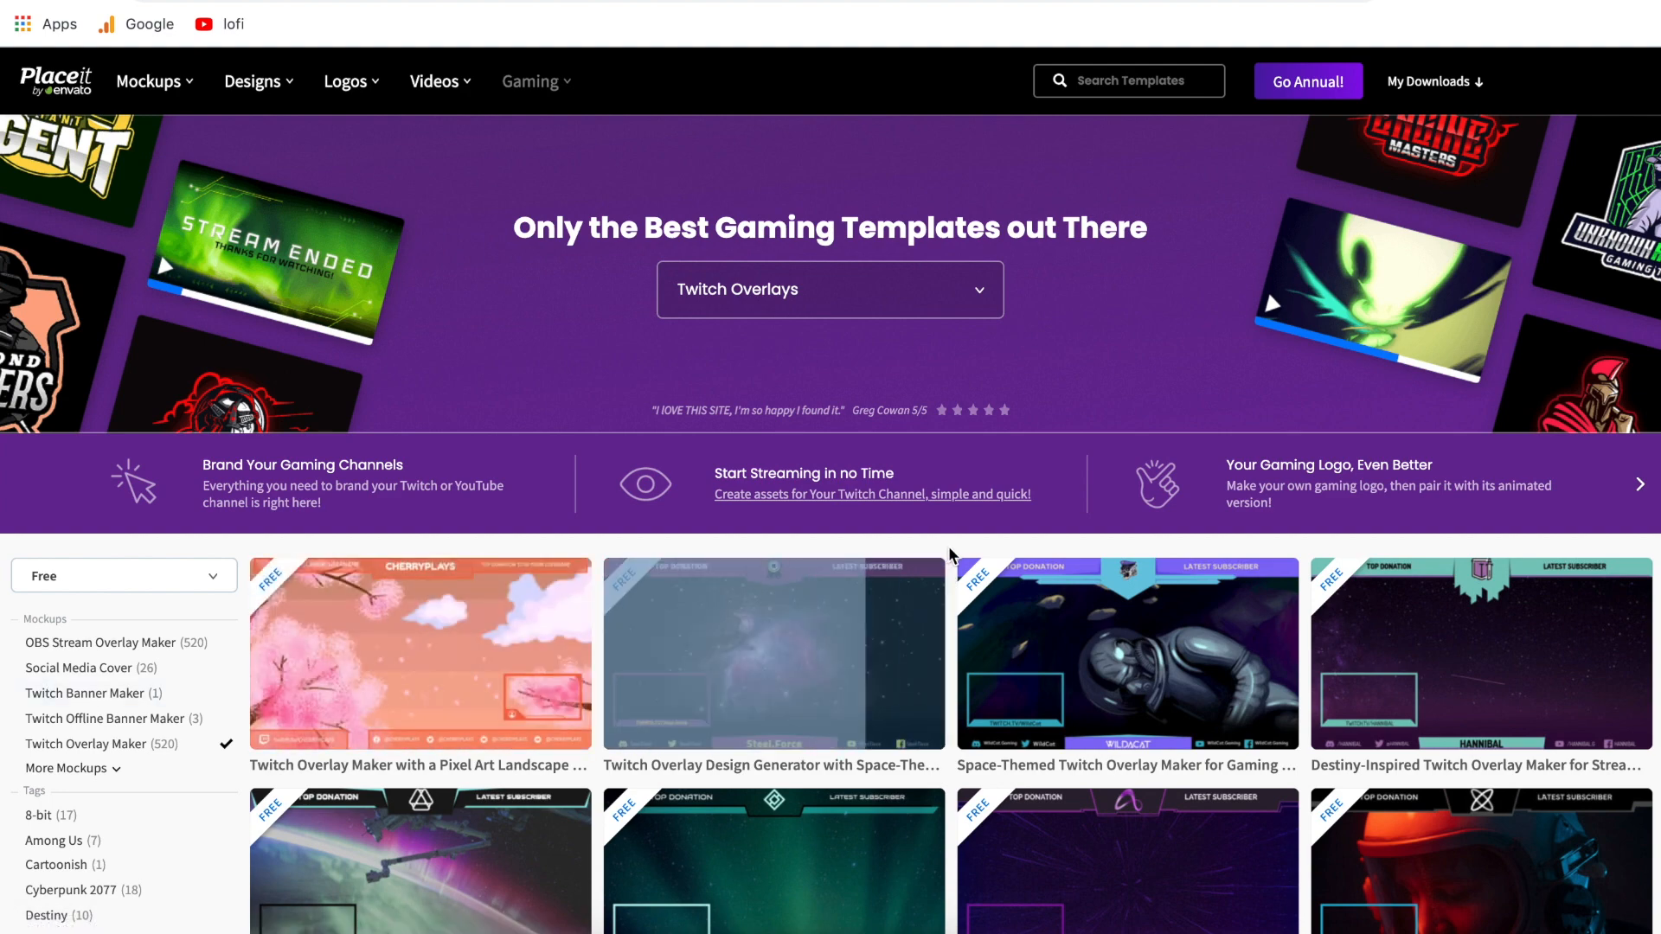
scroll(950, 553, down, 3)
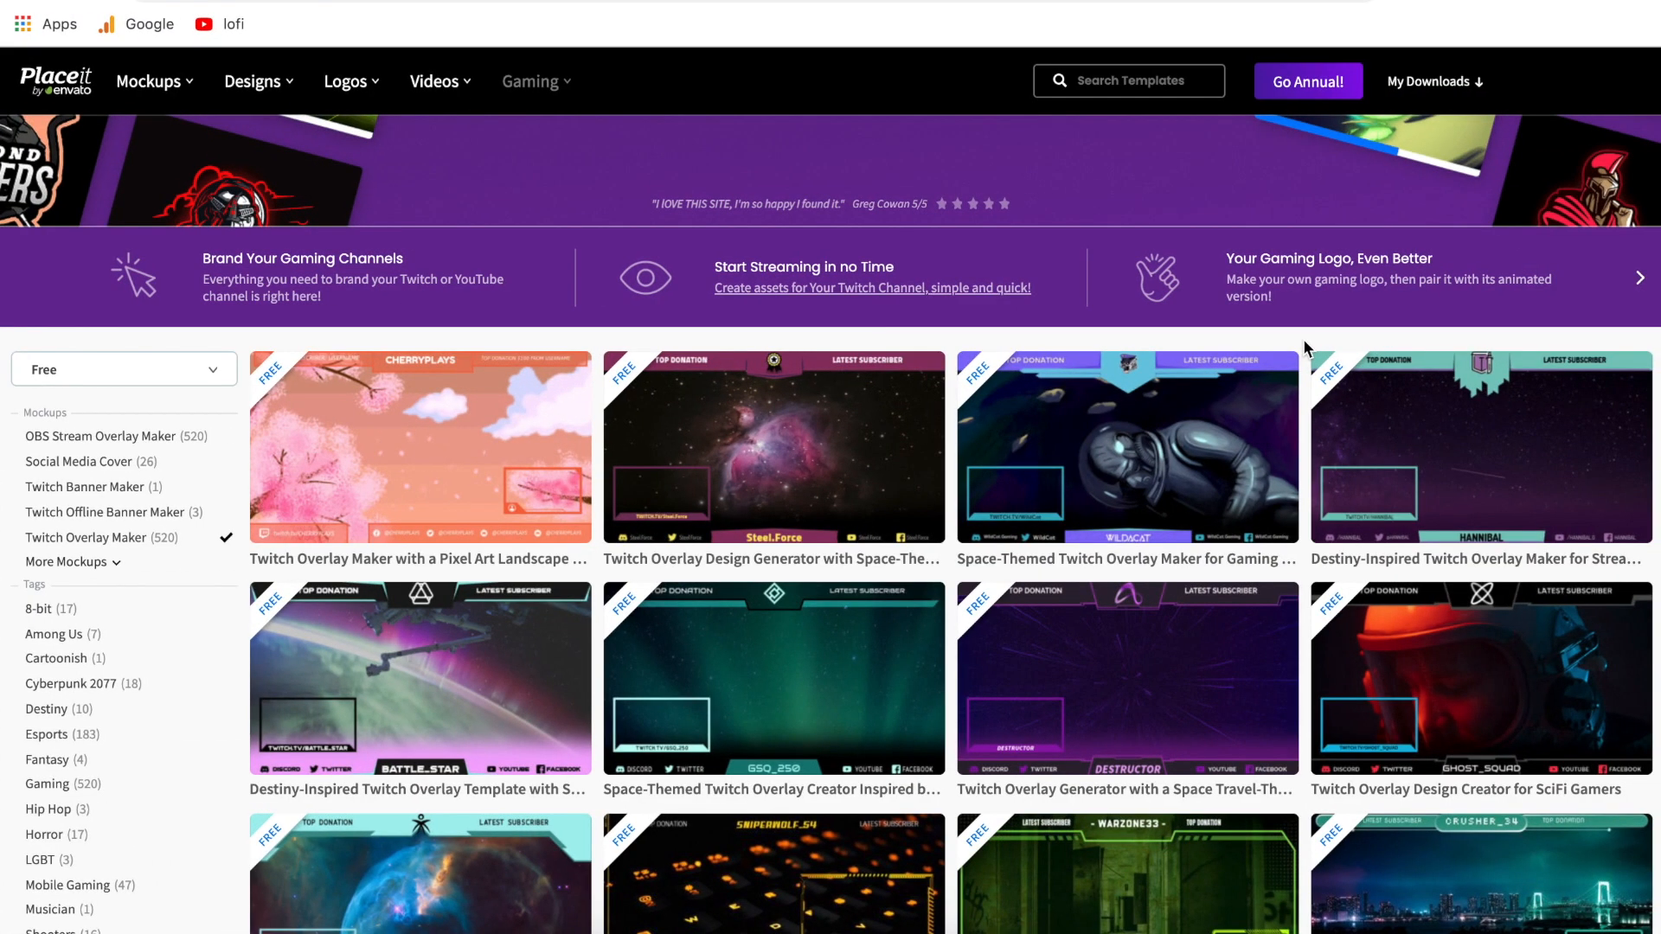
- Sort the overlays by Best Selling and open the Twitch OBS Live Stream Overlay Generator template showing a man on a mountain road
click(136, 371)
click(86, 434)
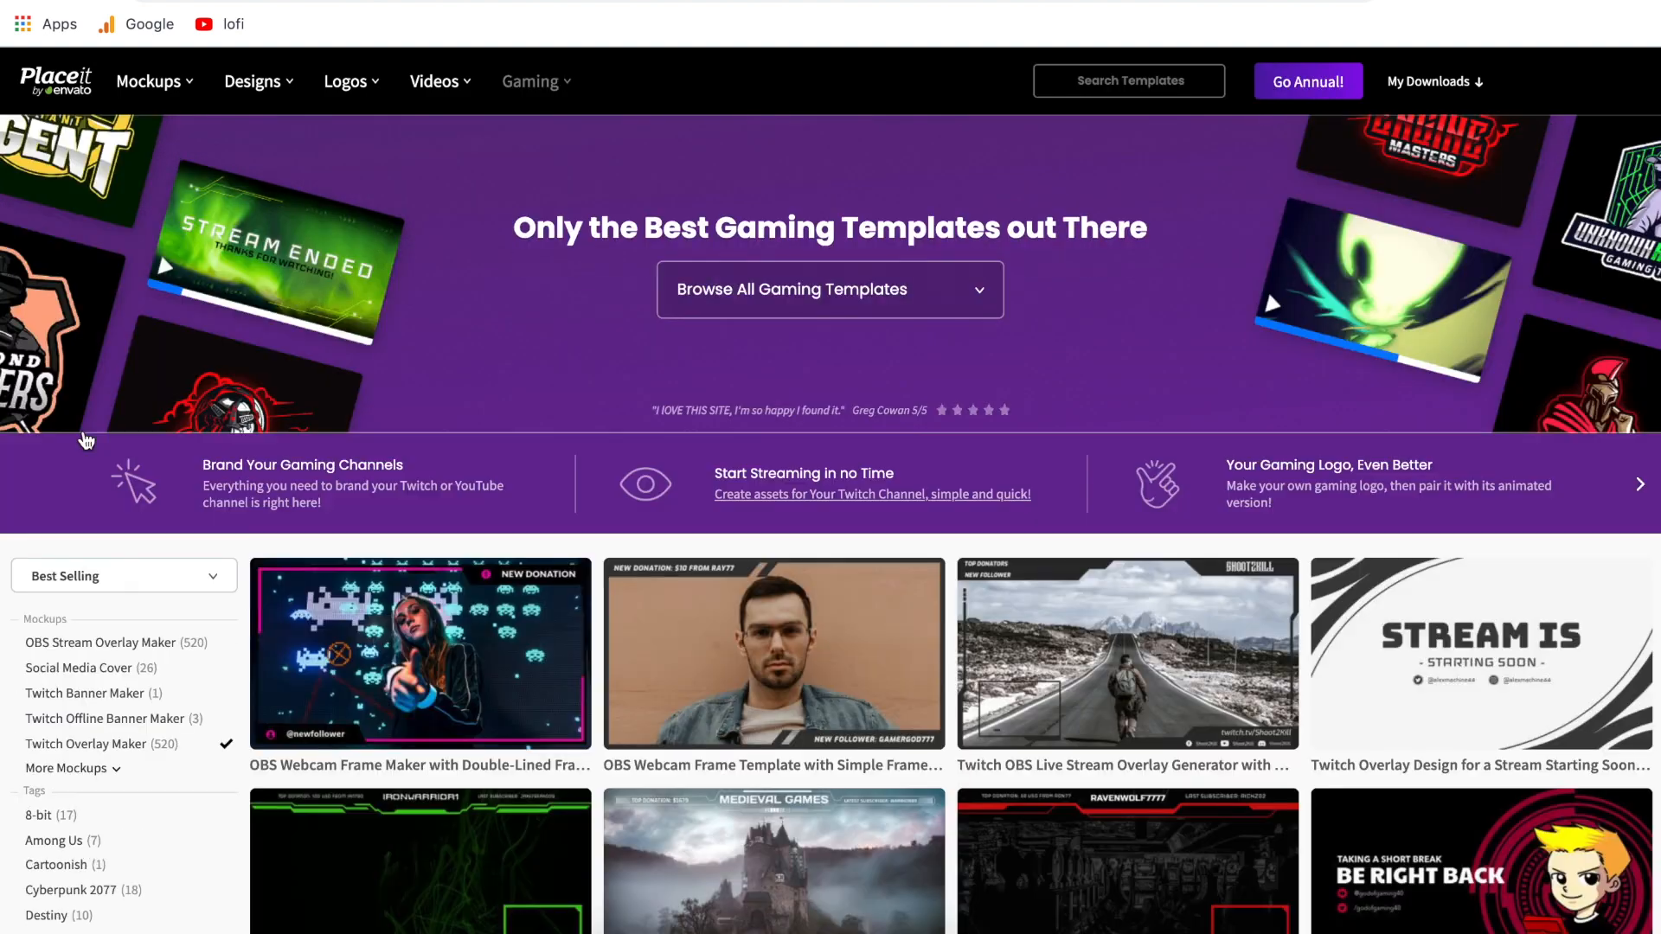
scroll(938, 536, down, 5)
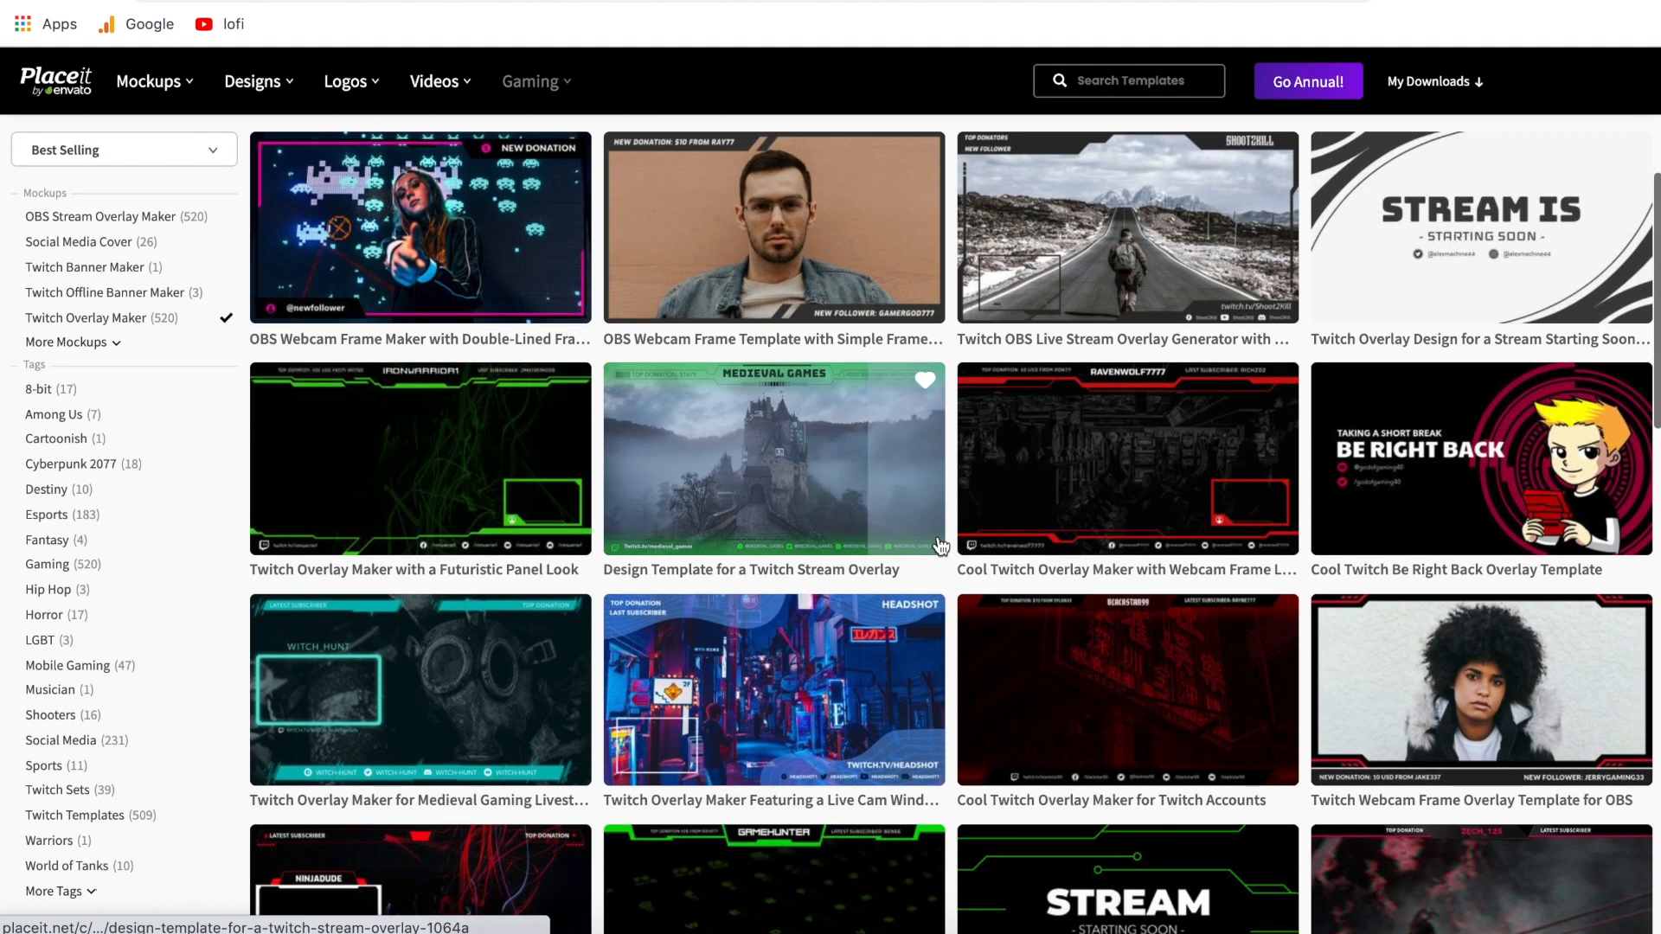
click(1142, 277)
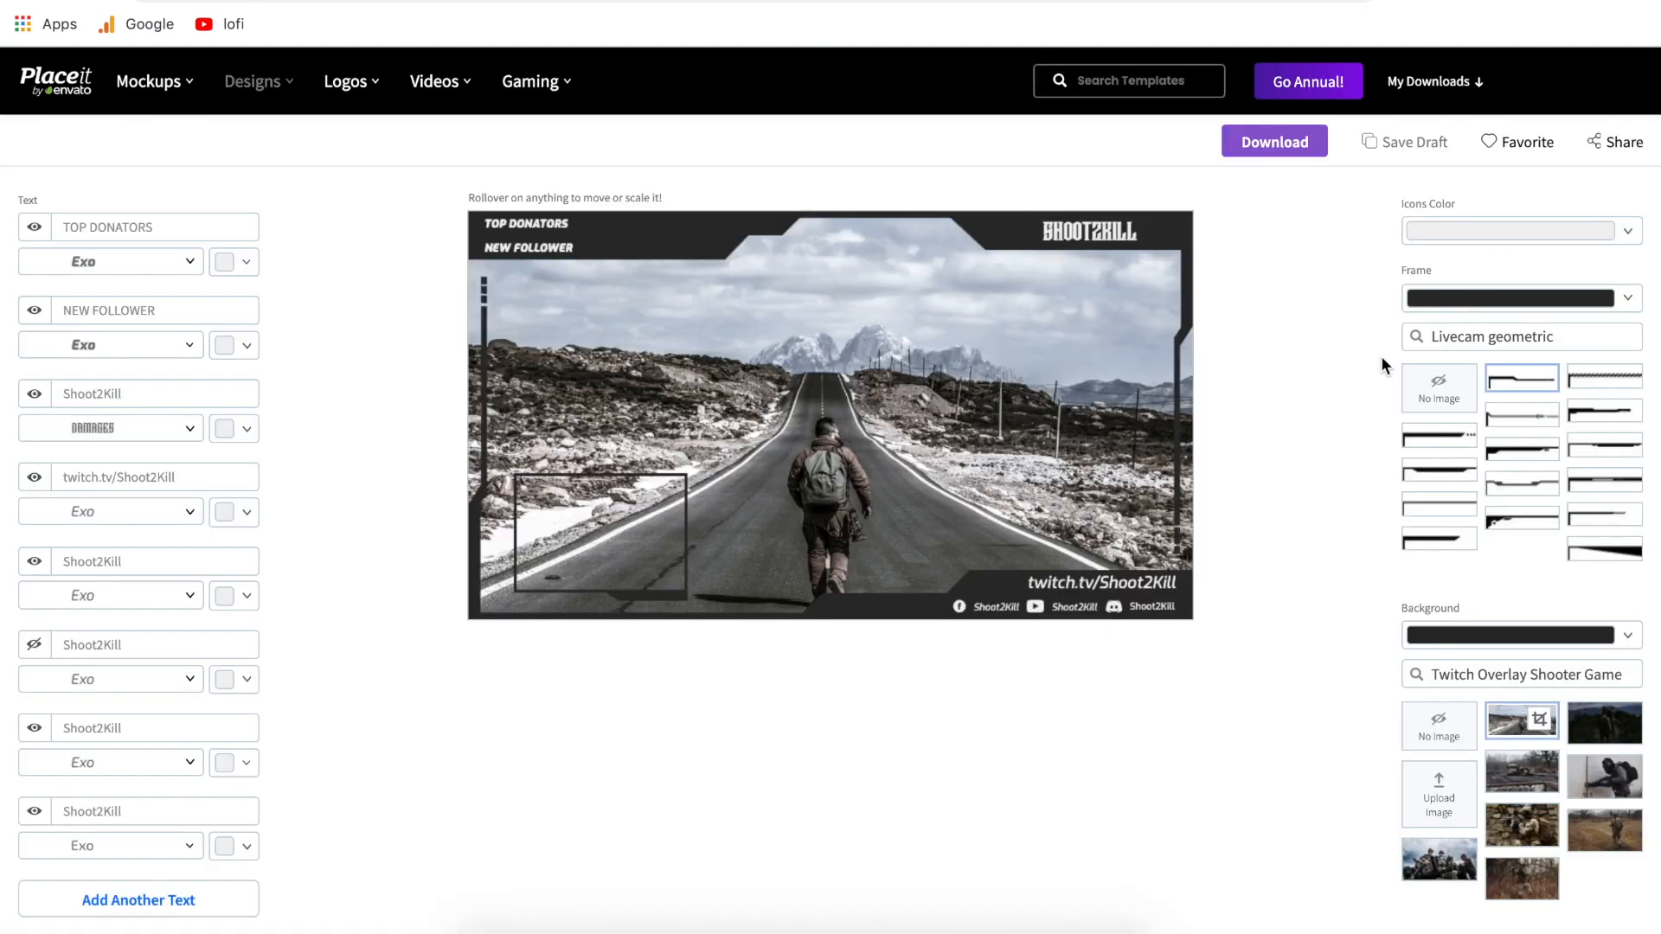
- Try moving the TOP DONATORS text toward the middle of the overlay, and reset the layout
scroll(1381, 364, down, 1)
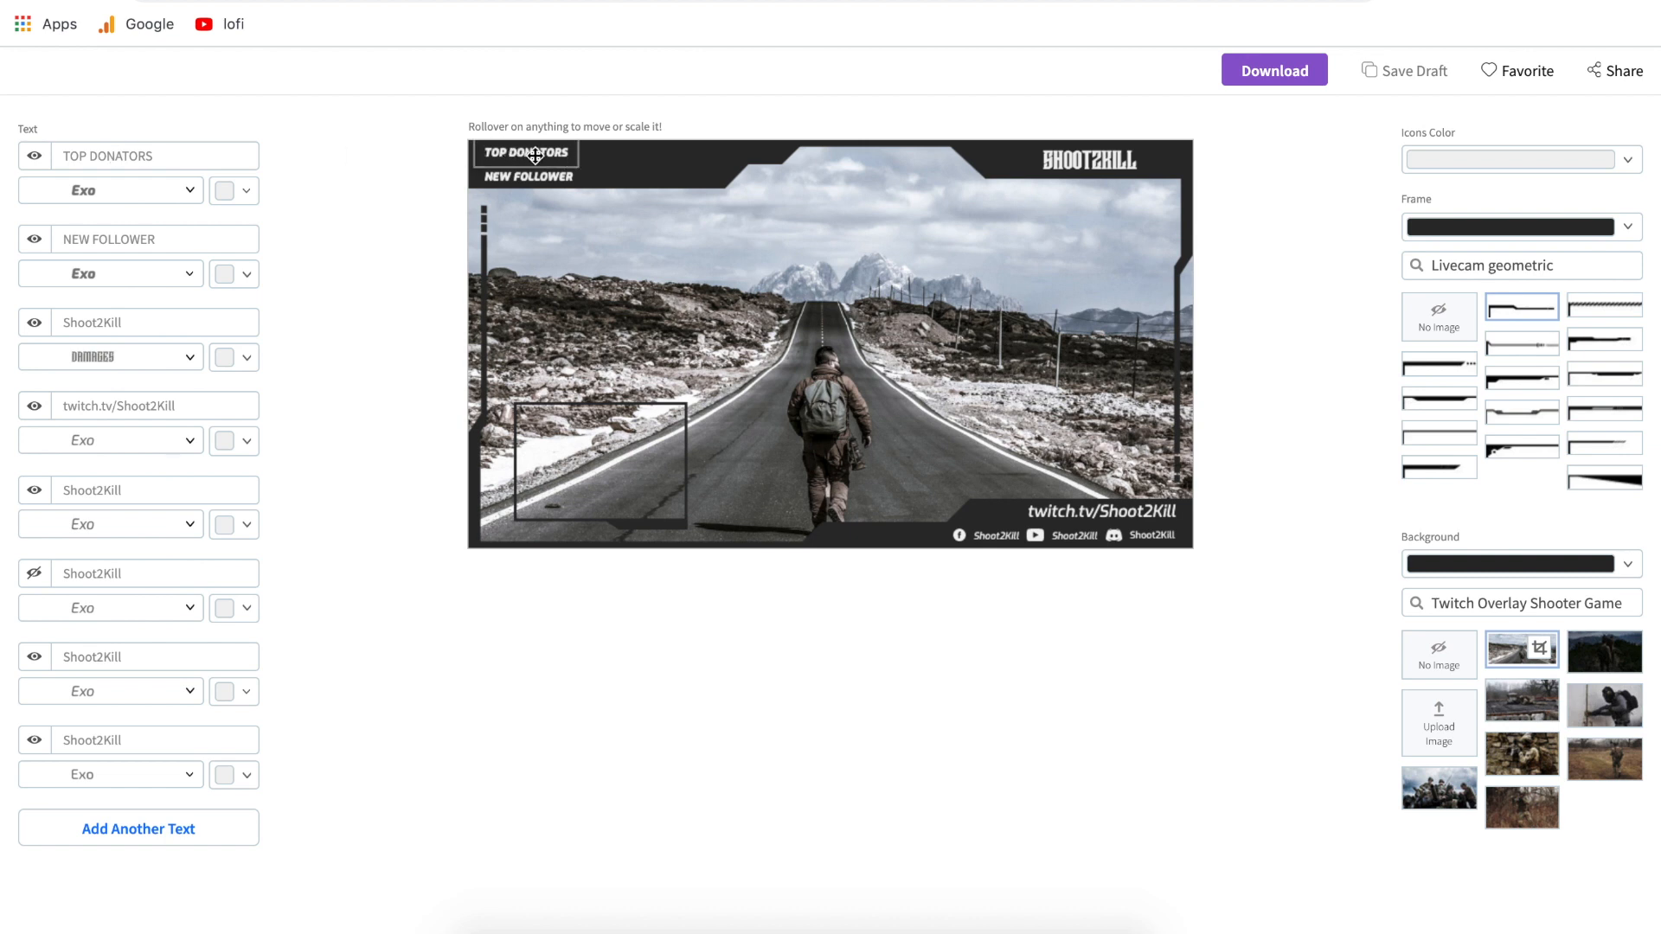
drag(519, 152, 673, 265)
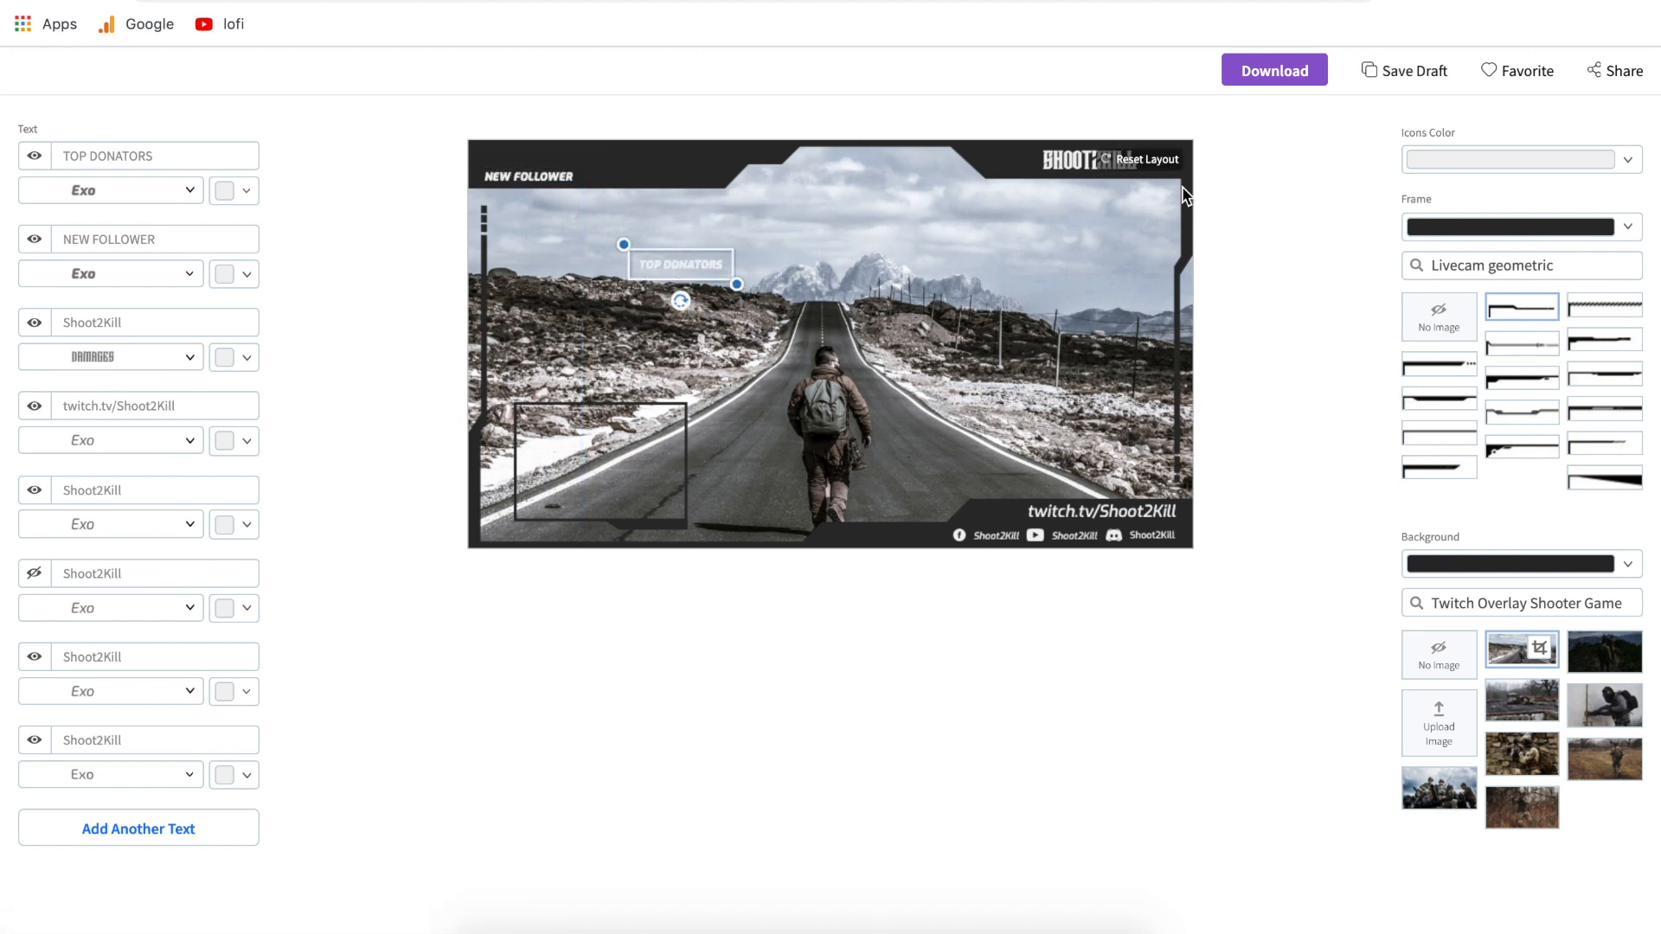
click(1136, 163)
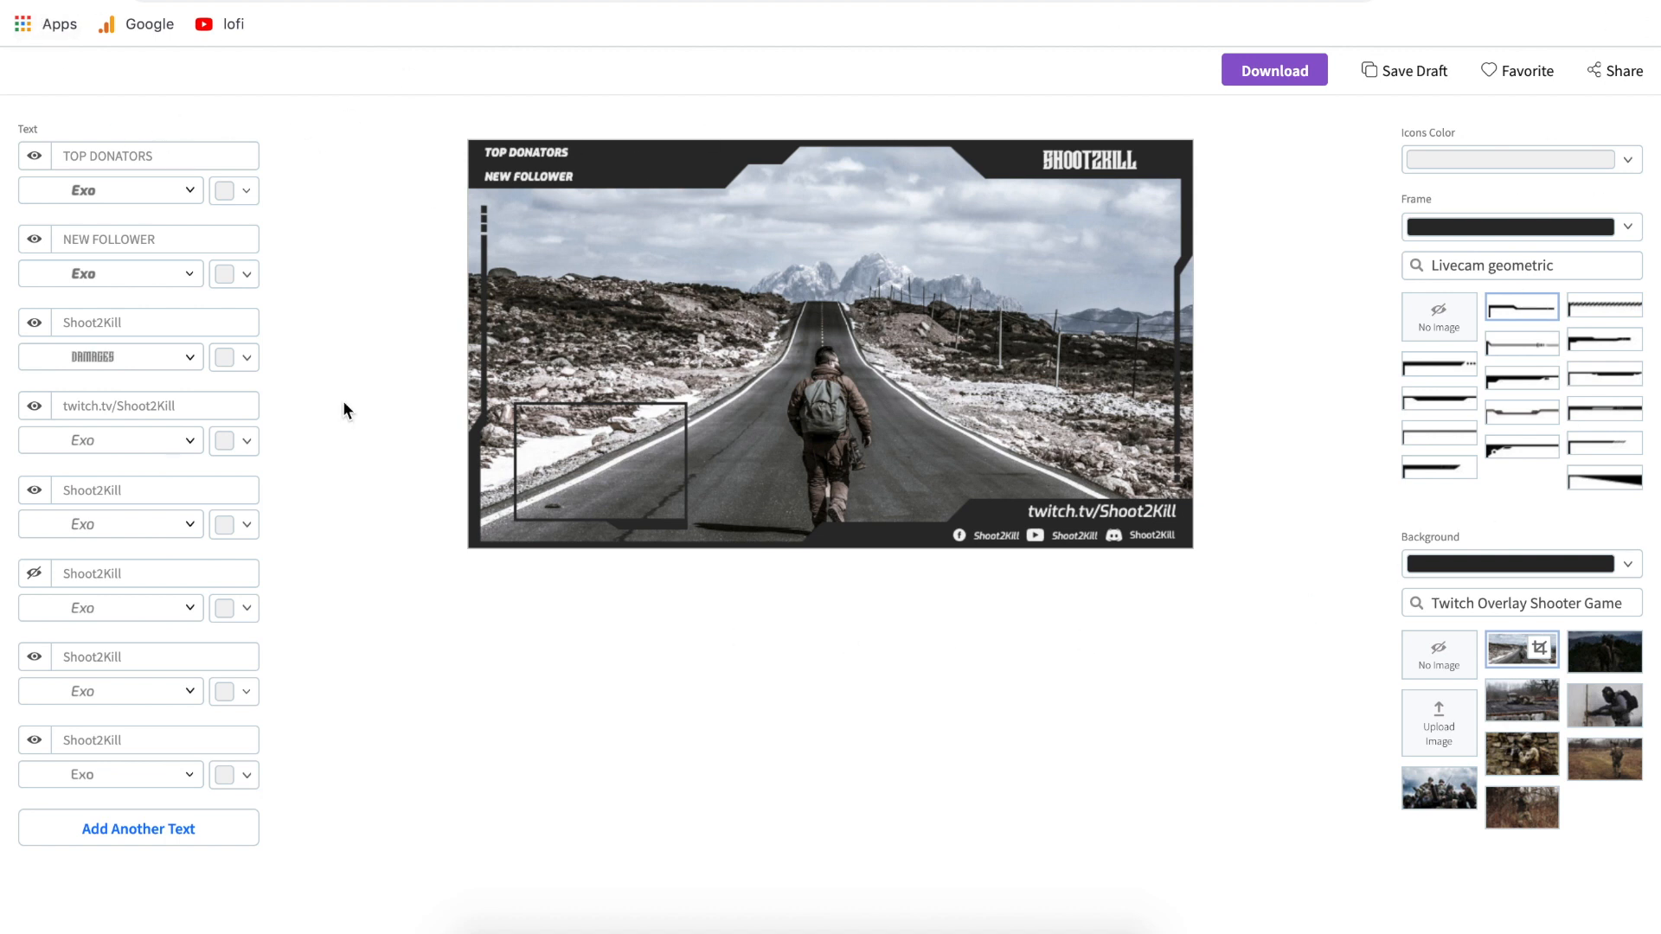
- Examine the suggested fonts and the full font library available for the TOP DONATORS text
drag(186, 156, 62, 158)
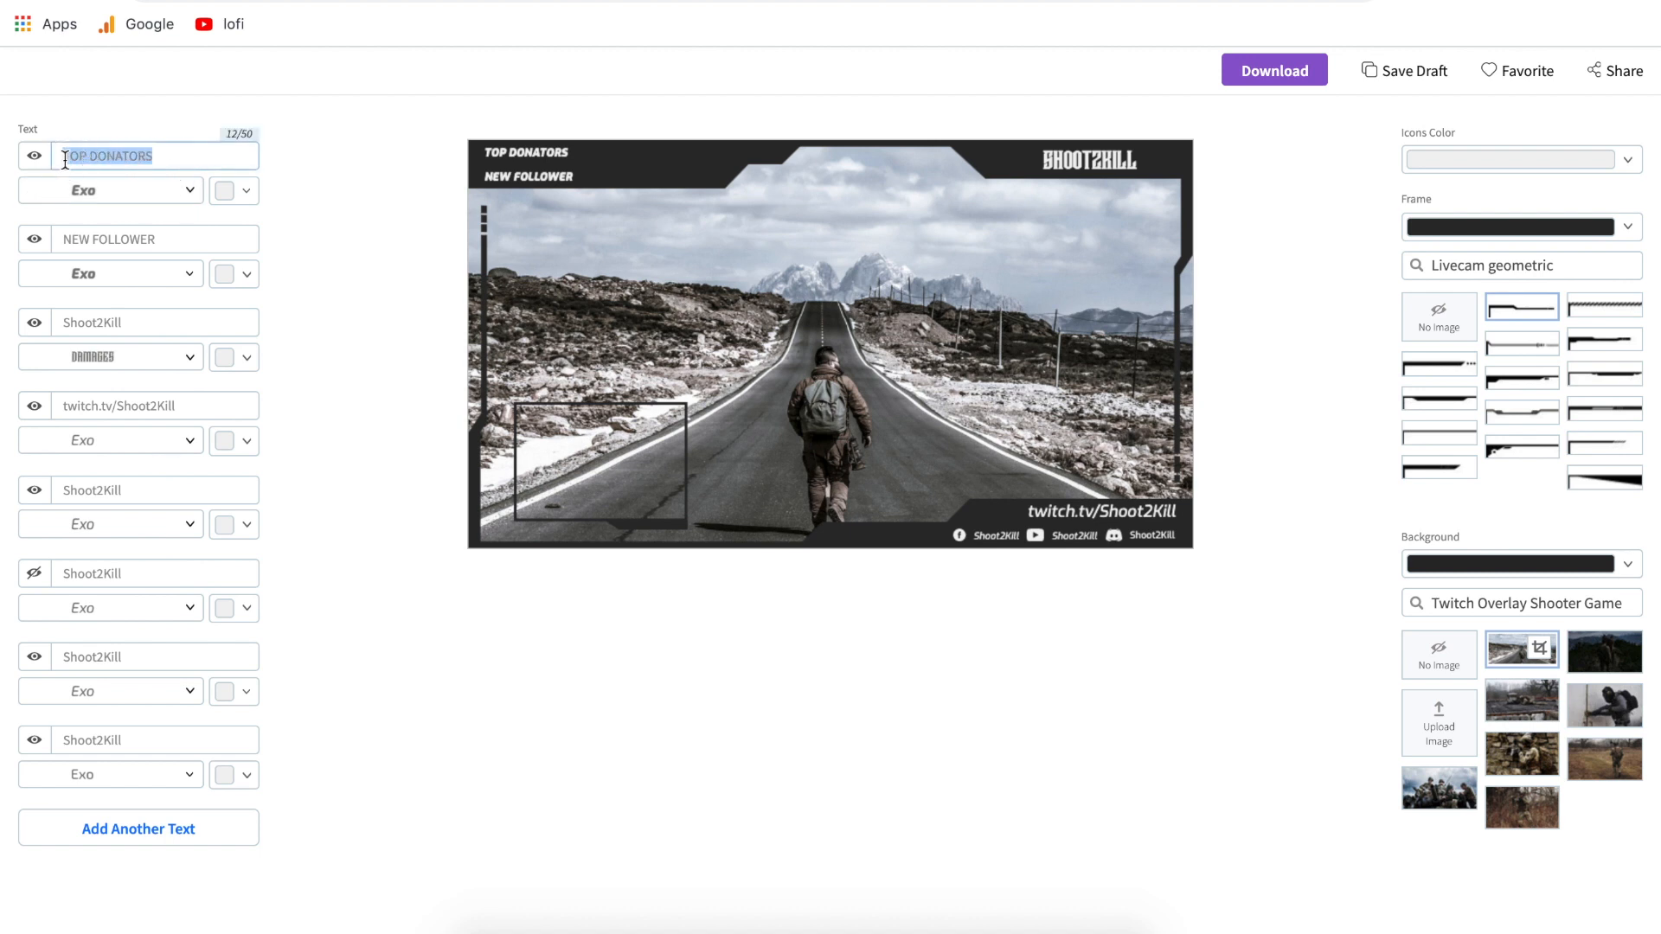
click(191, 160)
click(193, 190)
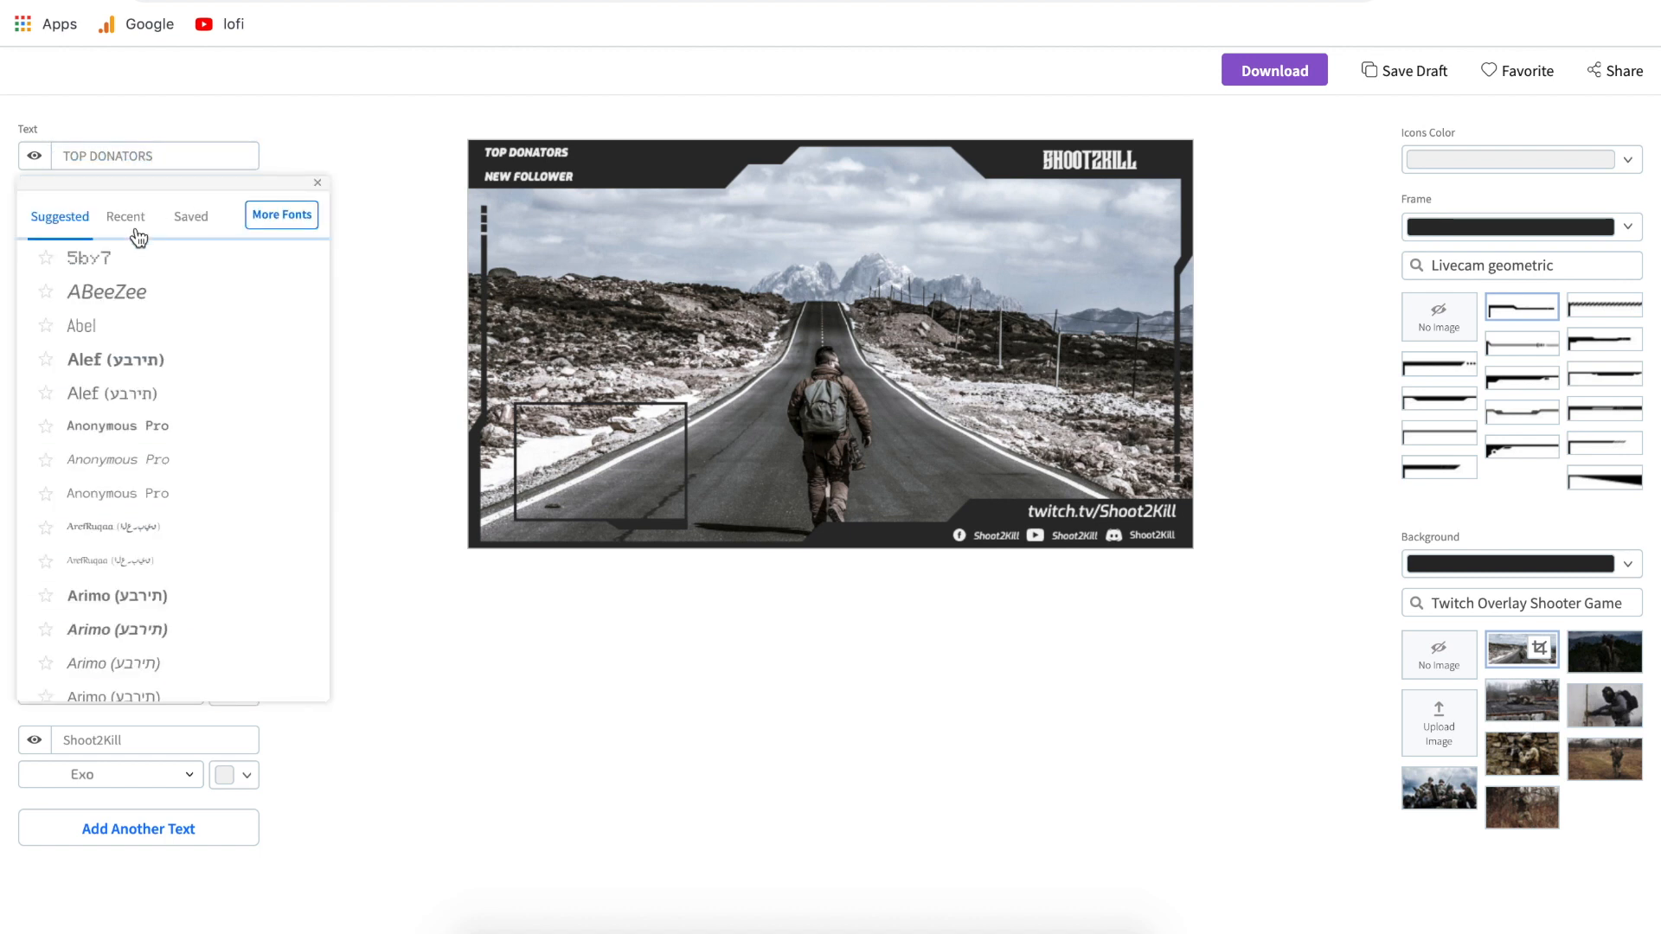
scroll(152, 642, down, 4)
scroll(152, 642, up, 4)
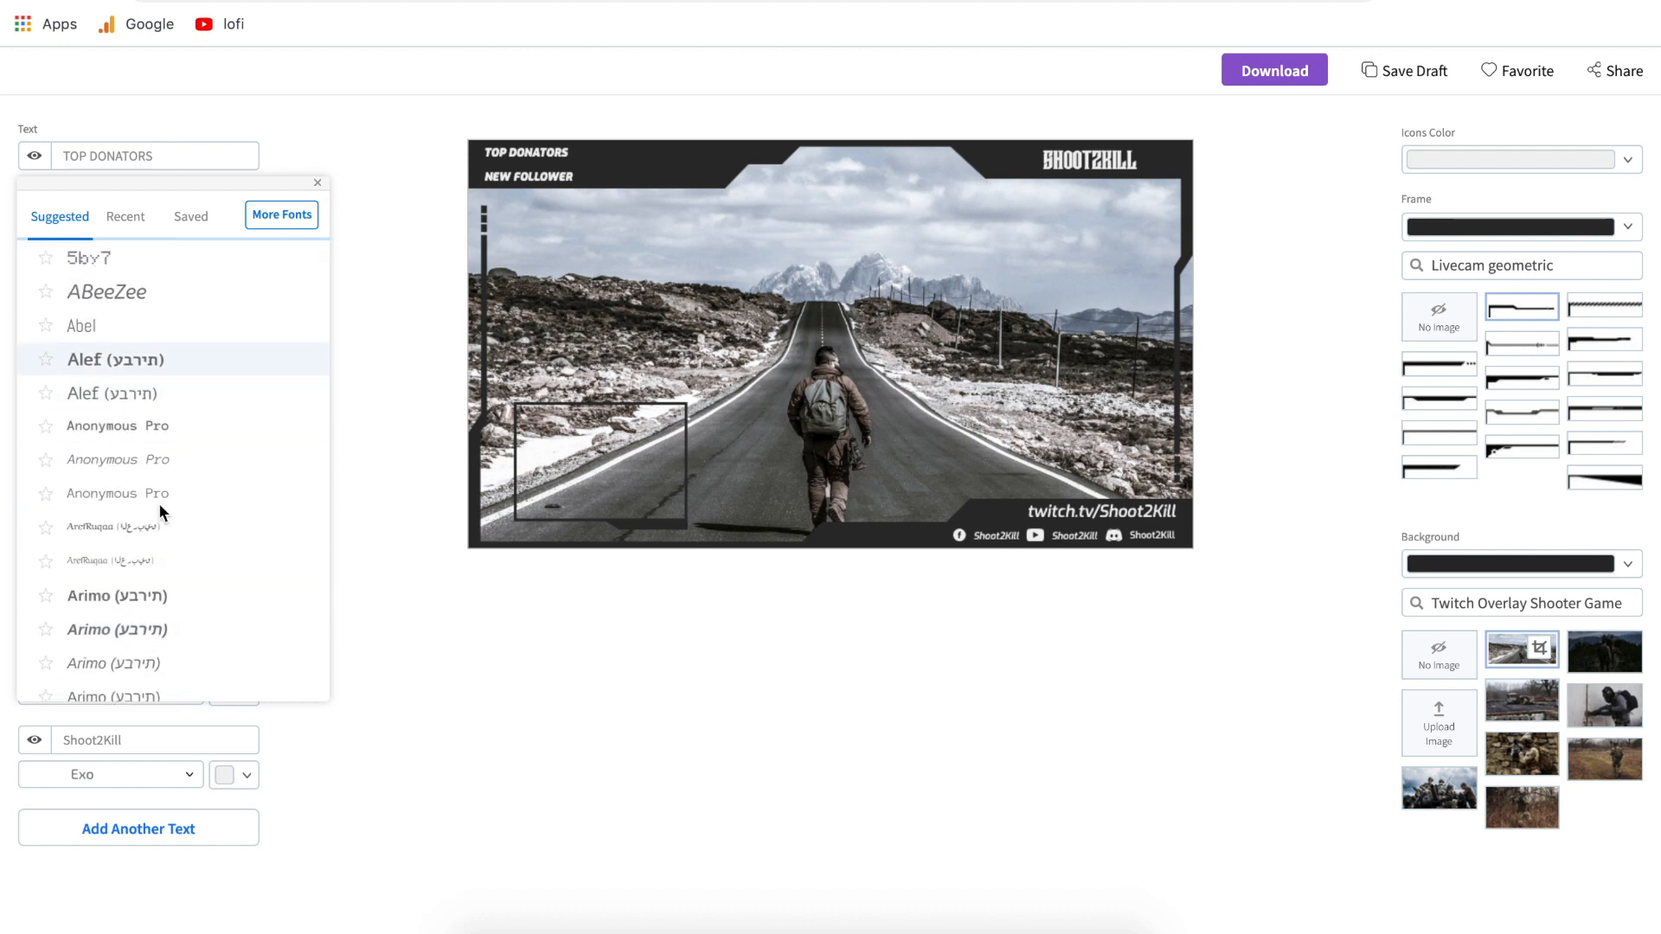
scroll(162, 527, down, 5)
scroll(164, 537, up, 5)
click(294, 220)
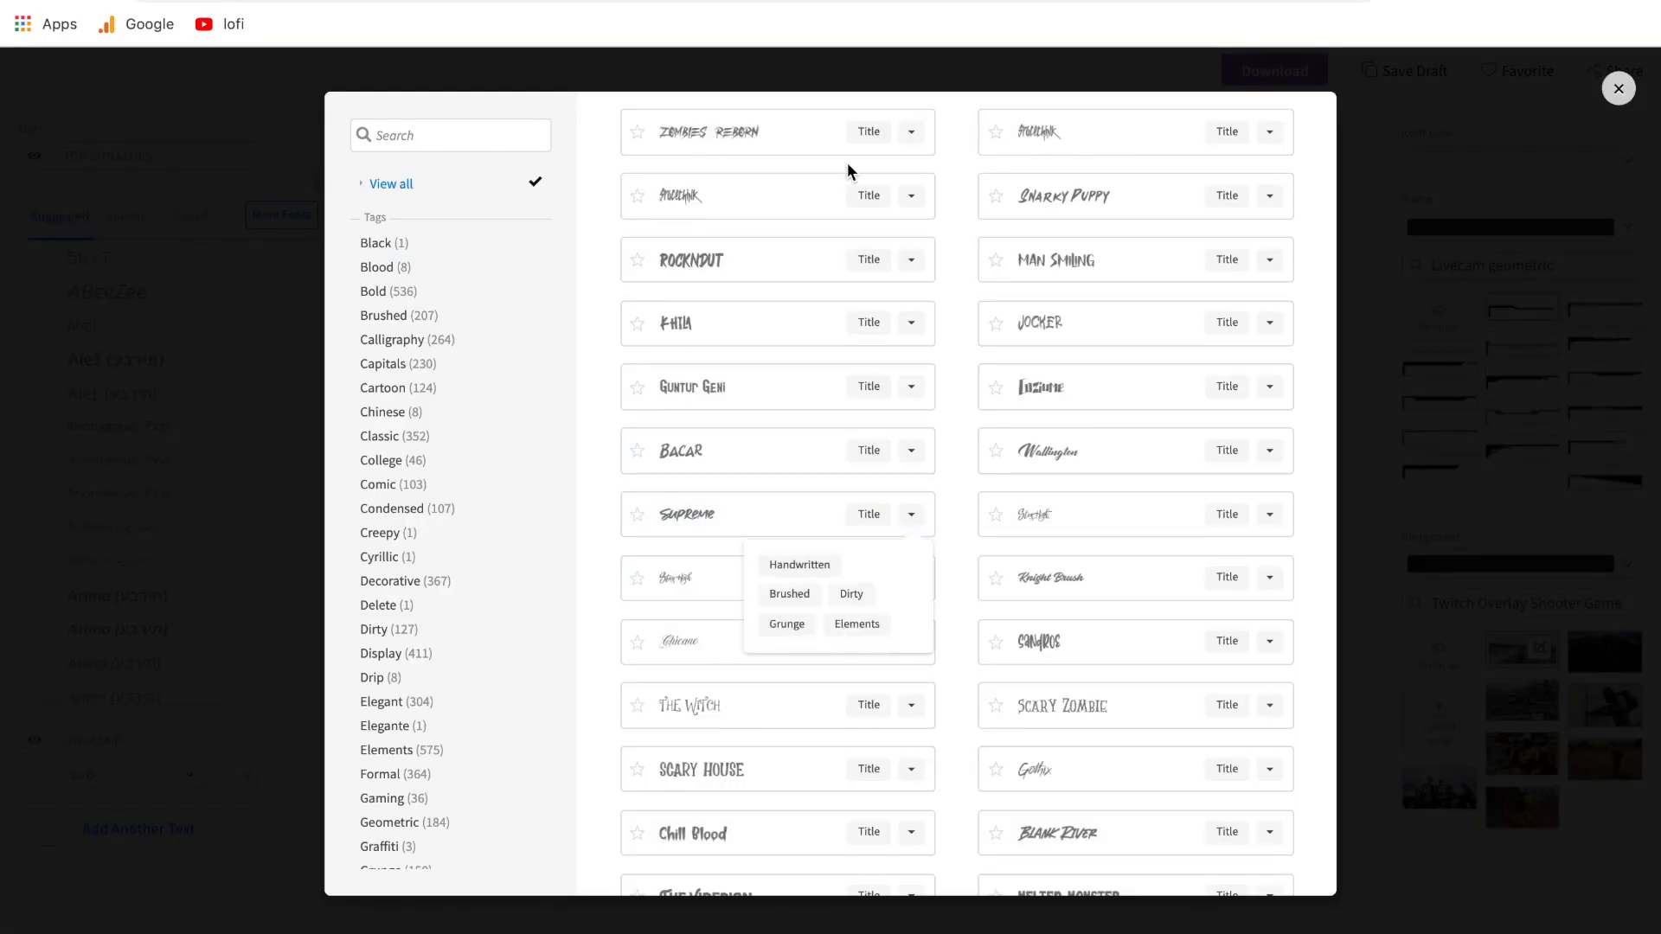
click(1618, 90)
click(410, 149)
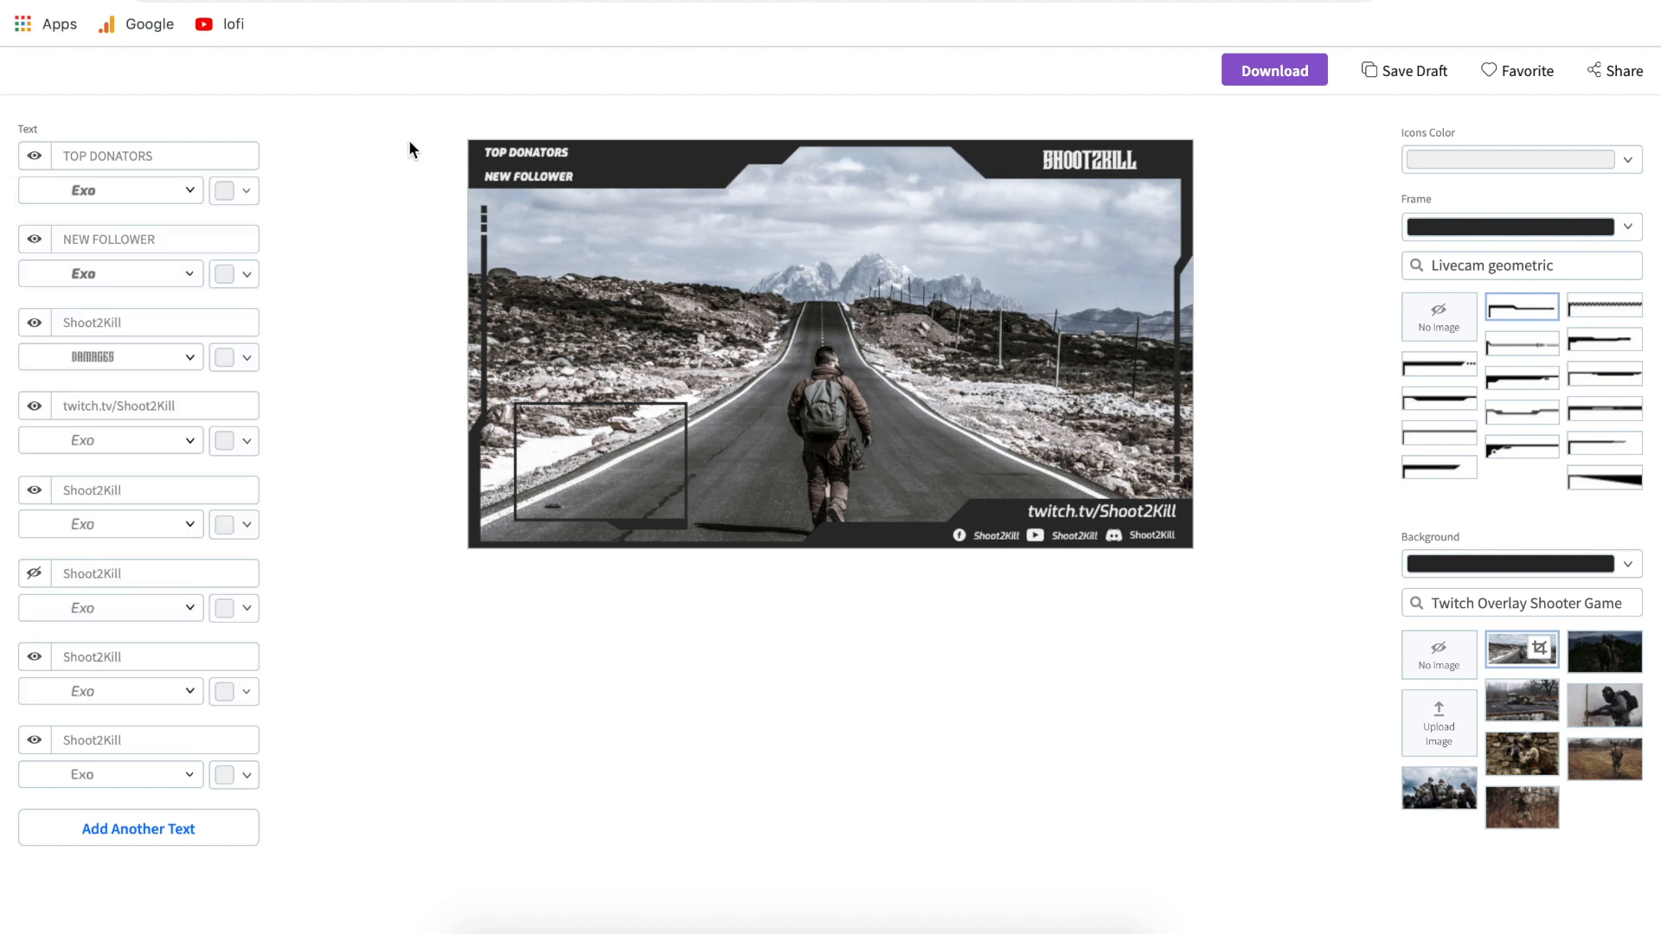
- Hide the TOP DONATORS text on the overlay
click(34, 155)
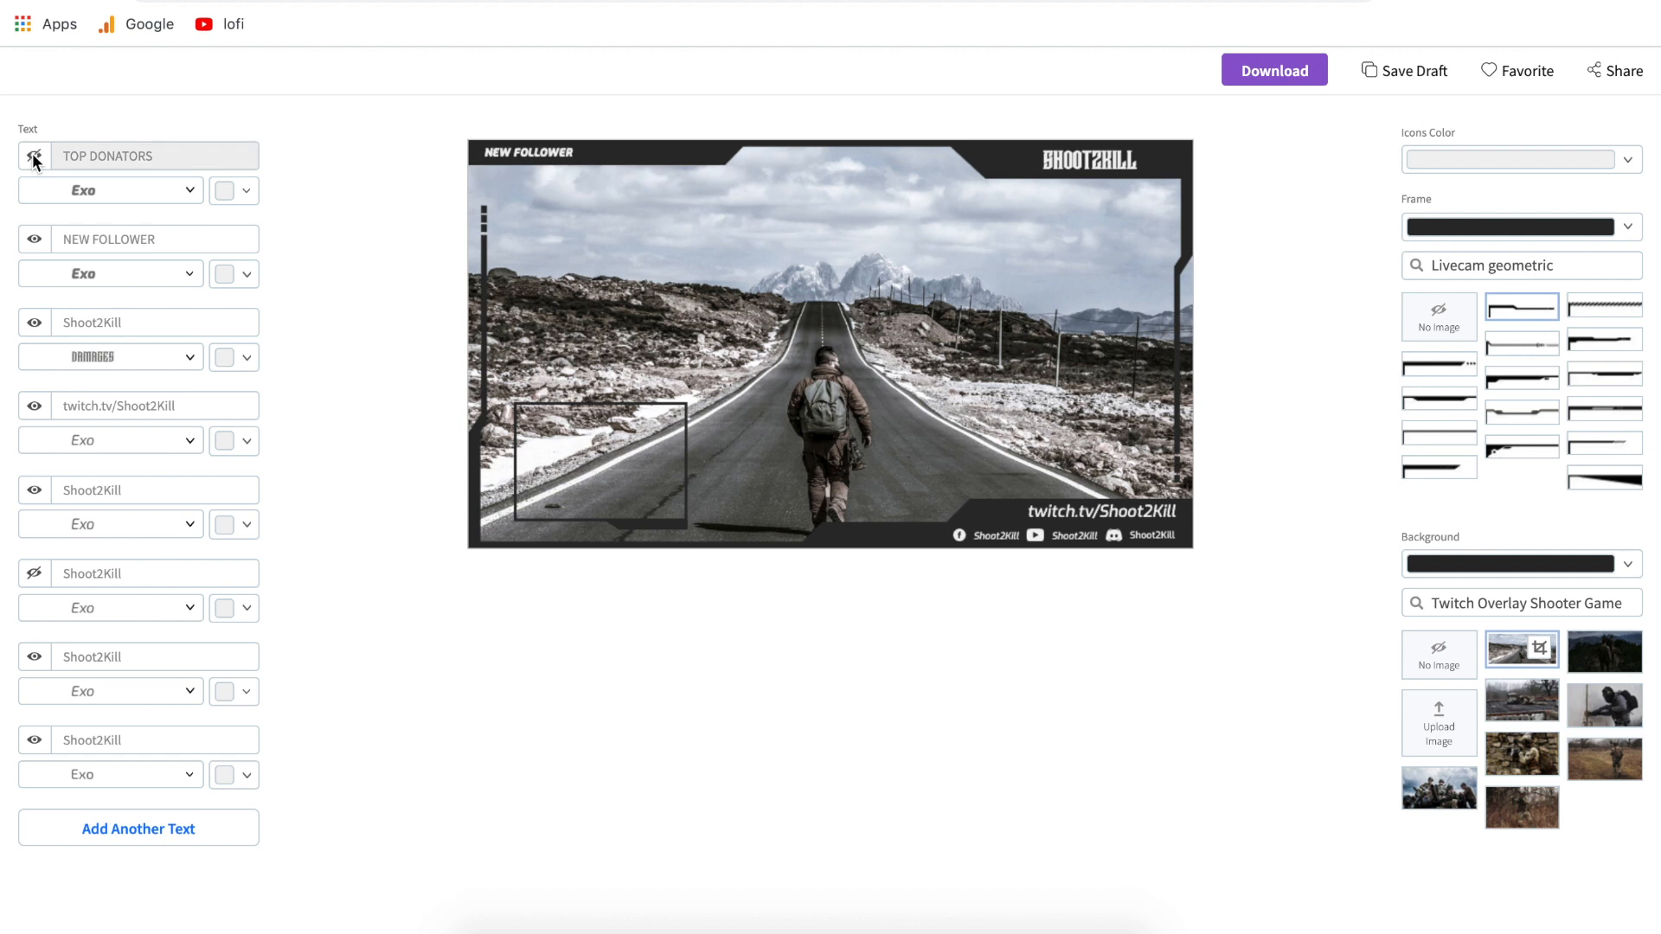
- Show the TOP DONATORS text again and examine its colour palette and custom colour picker
click(34, 156)
click(246, 190)
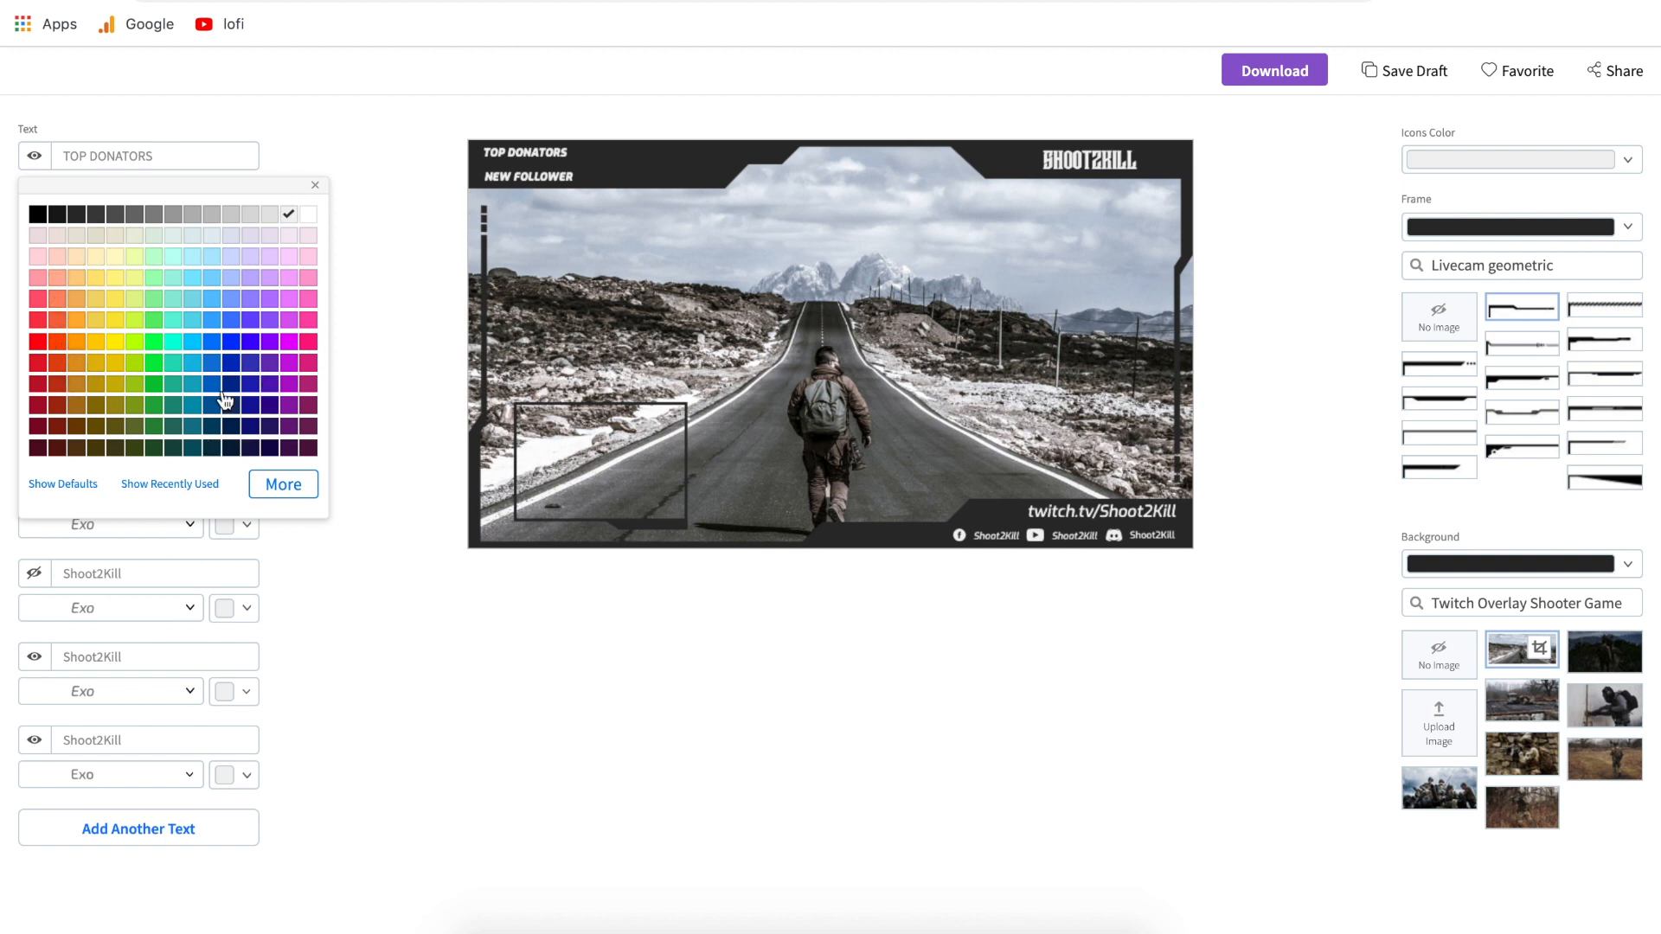
click(294, 489)
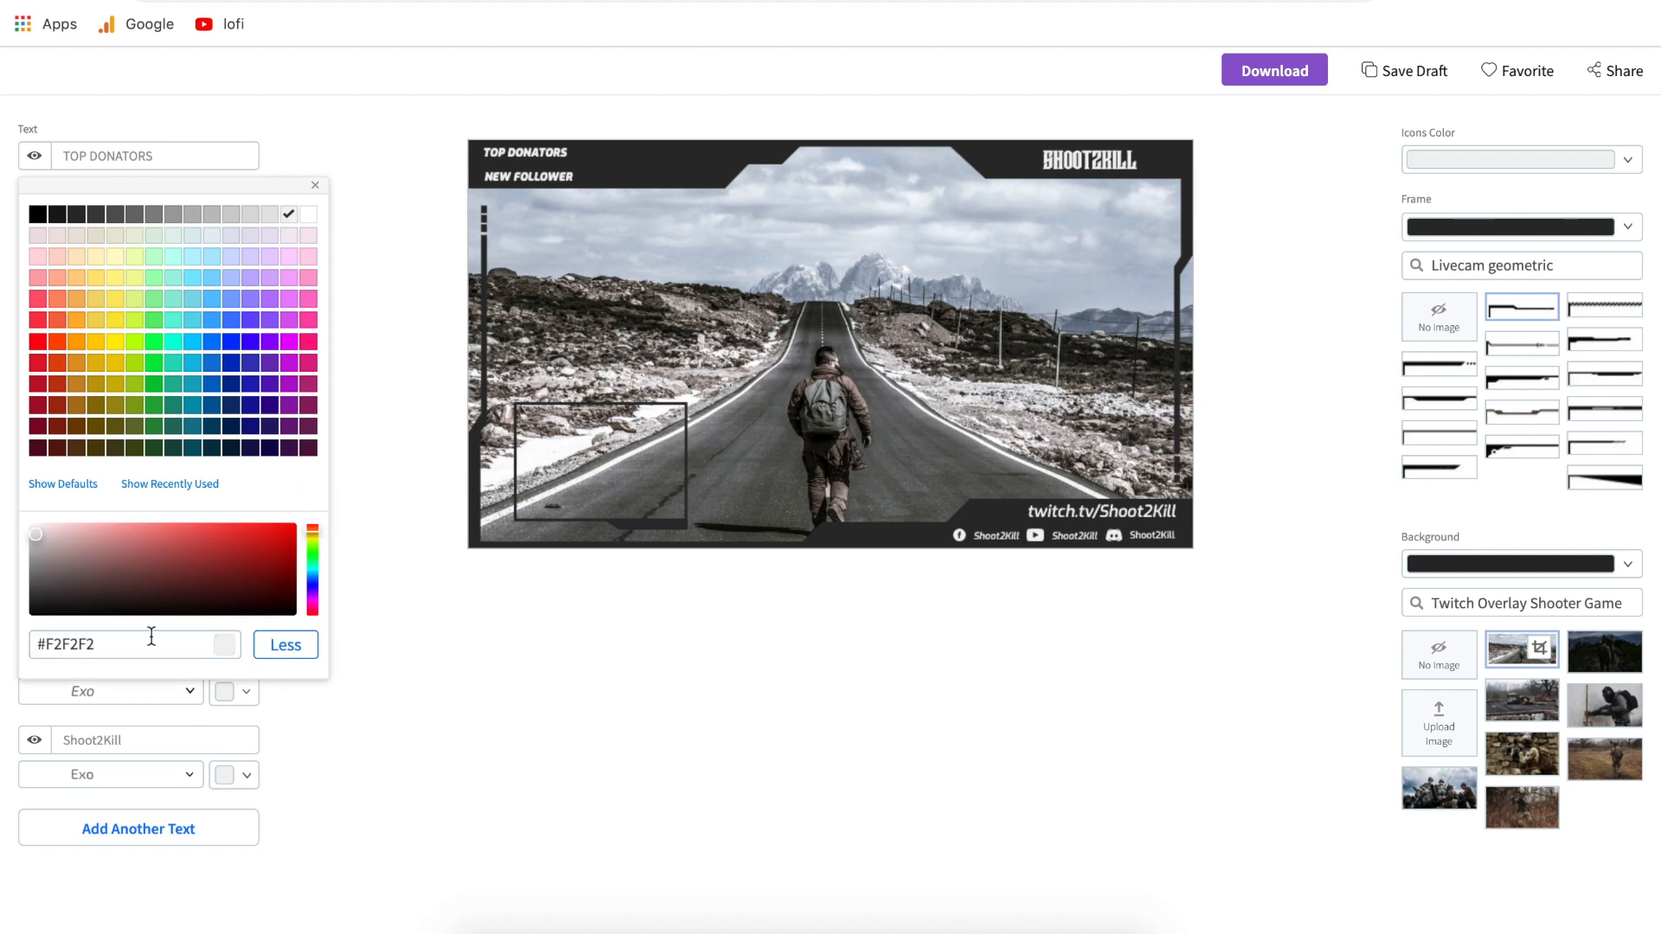
click(275, 658)
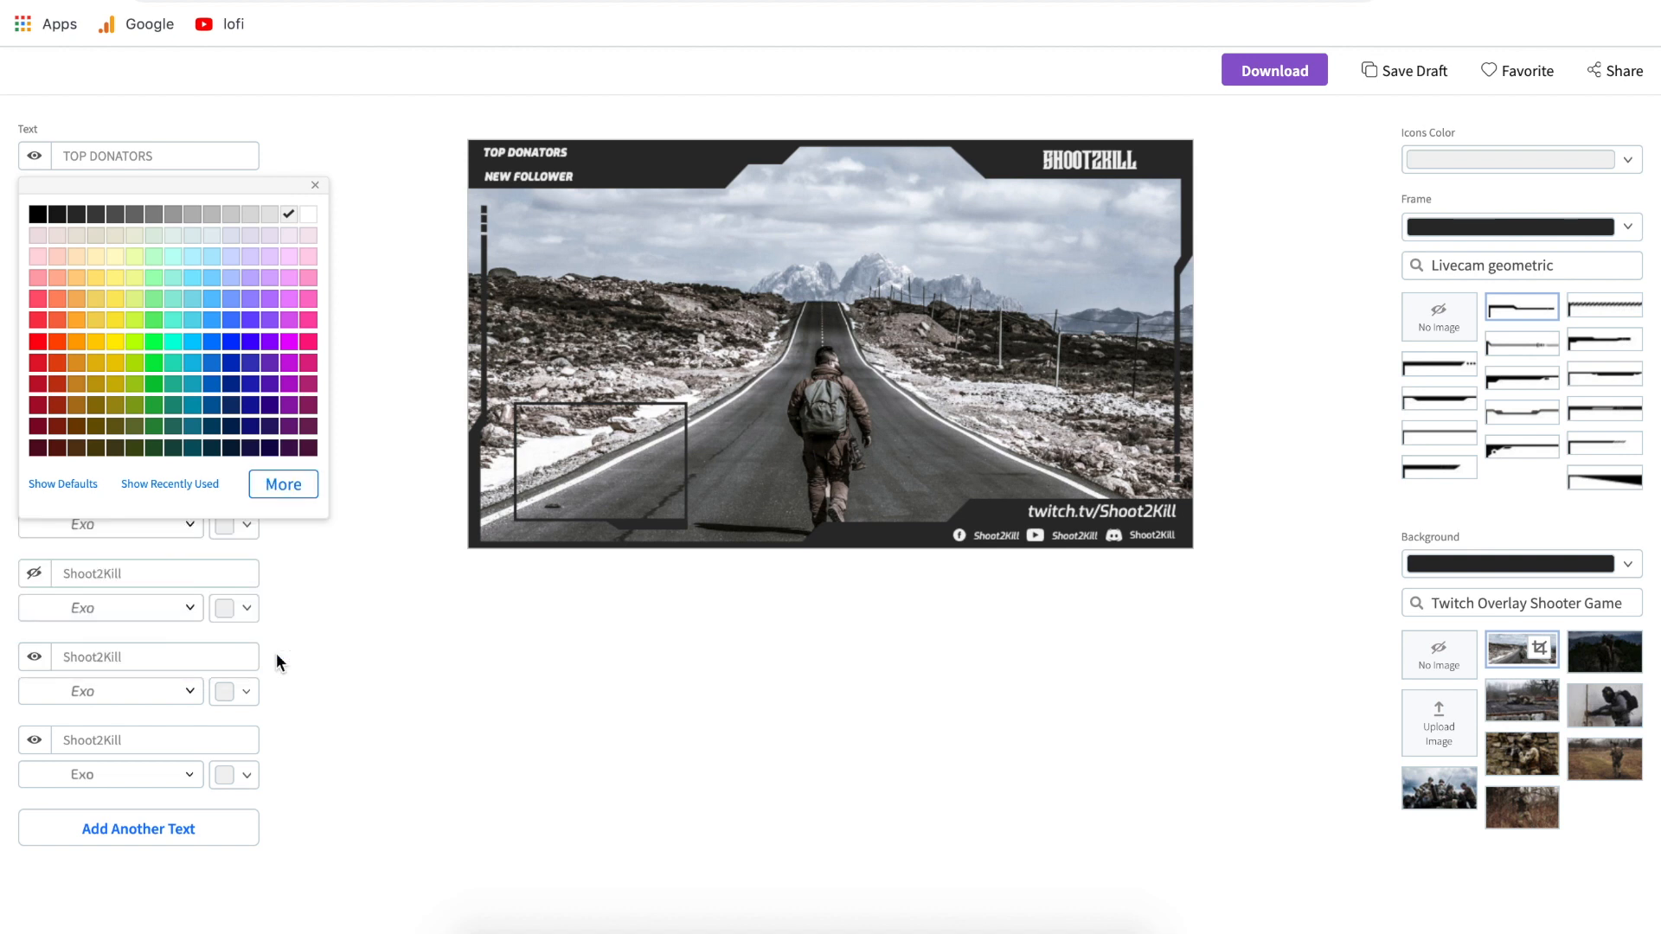
click(316, 187)
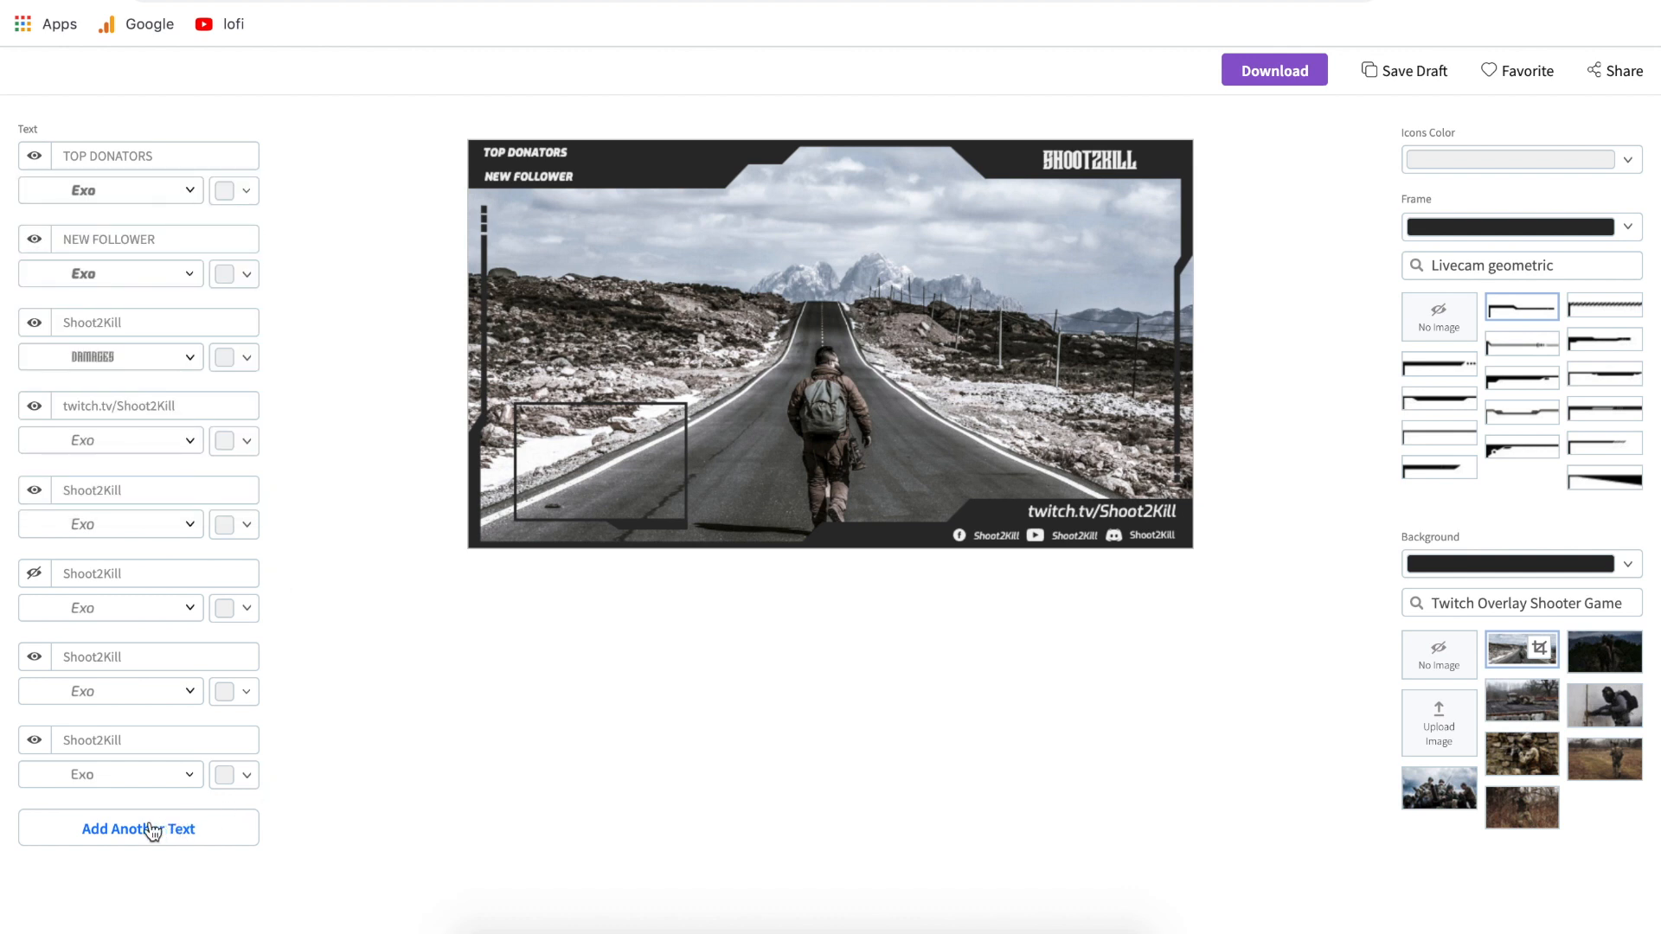
- Add another text to the overlay, shrink it to under half its size, and place it above the webcam box
scroll(119, 842, down, 1)
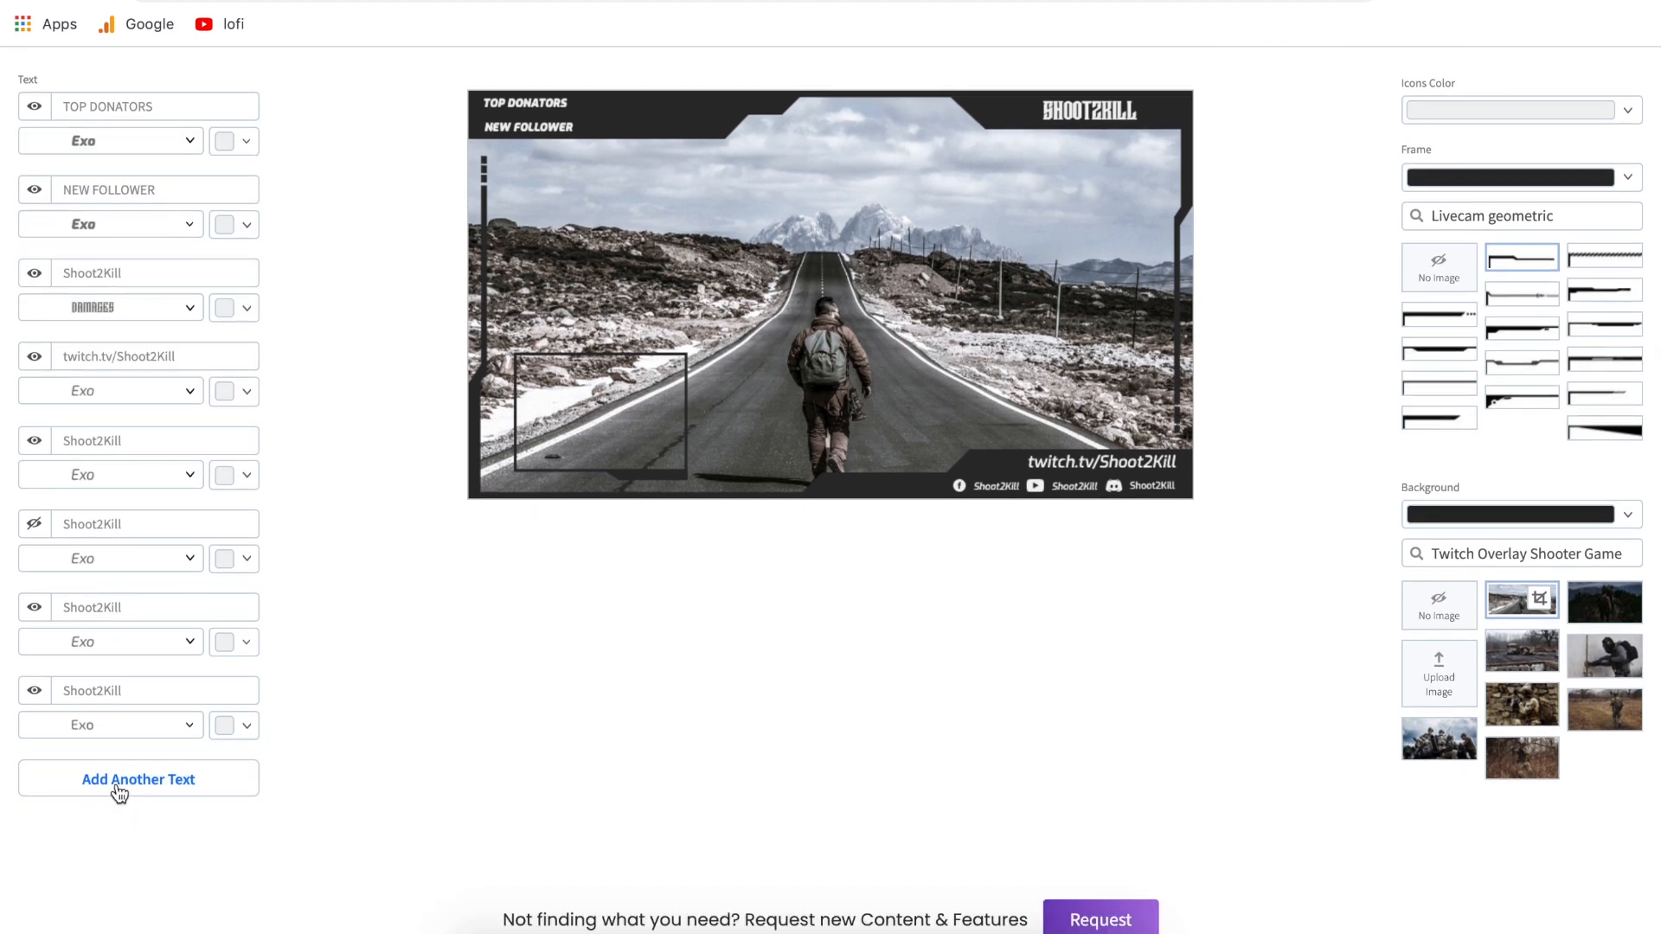
click(119, 793)
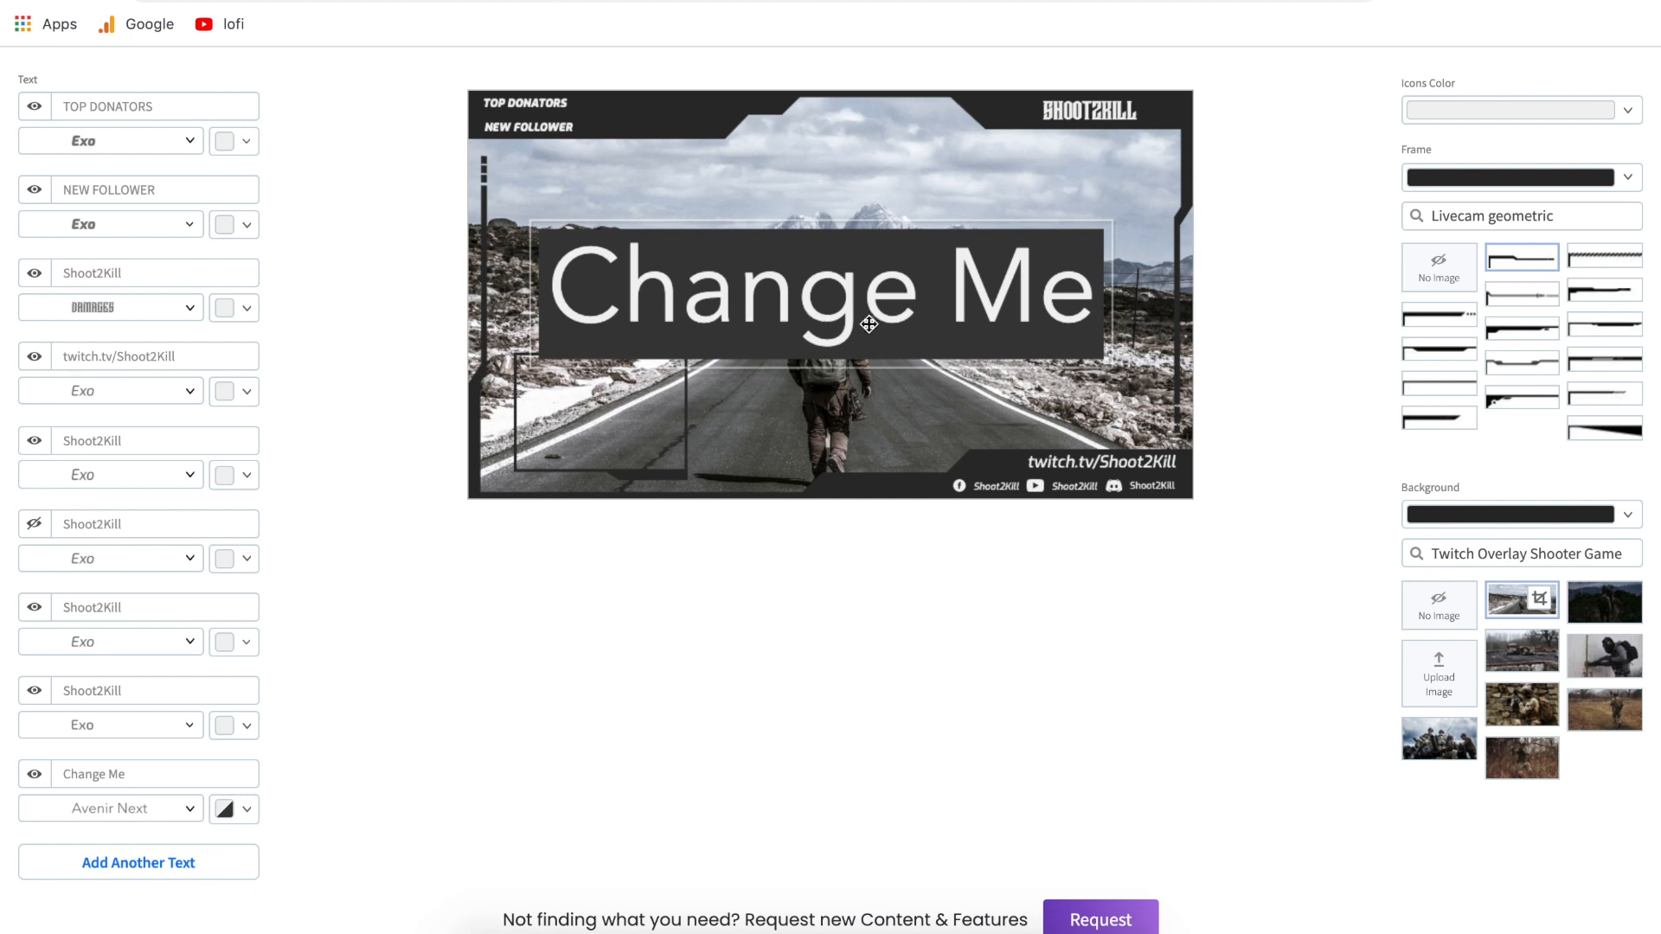
click(919, 326)
drag(1114, 211, 779, 386)
drag(670, 333, 652, 252)
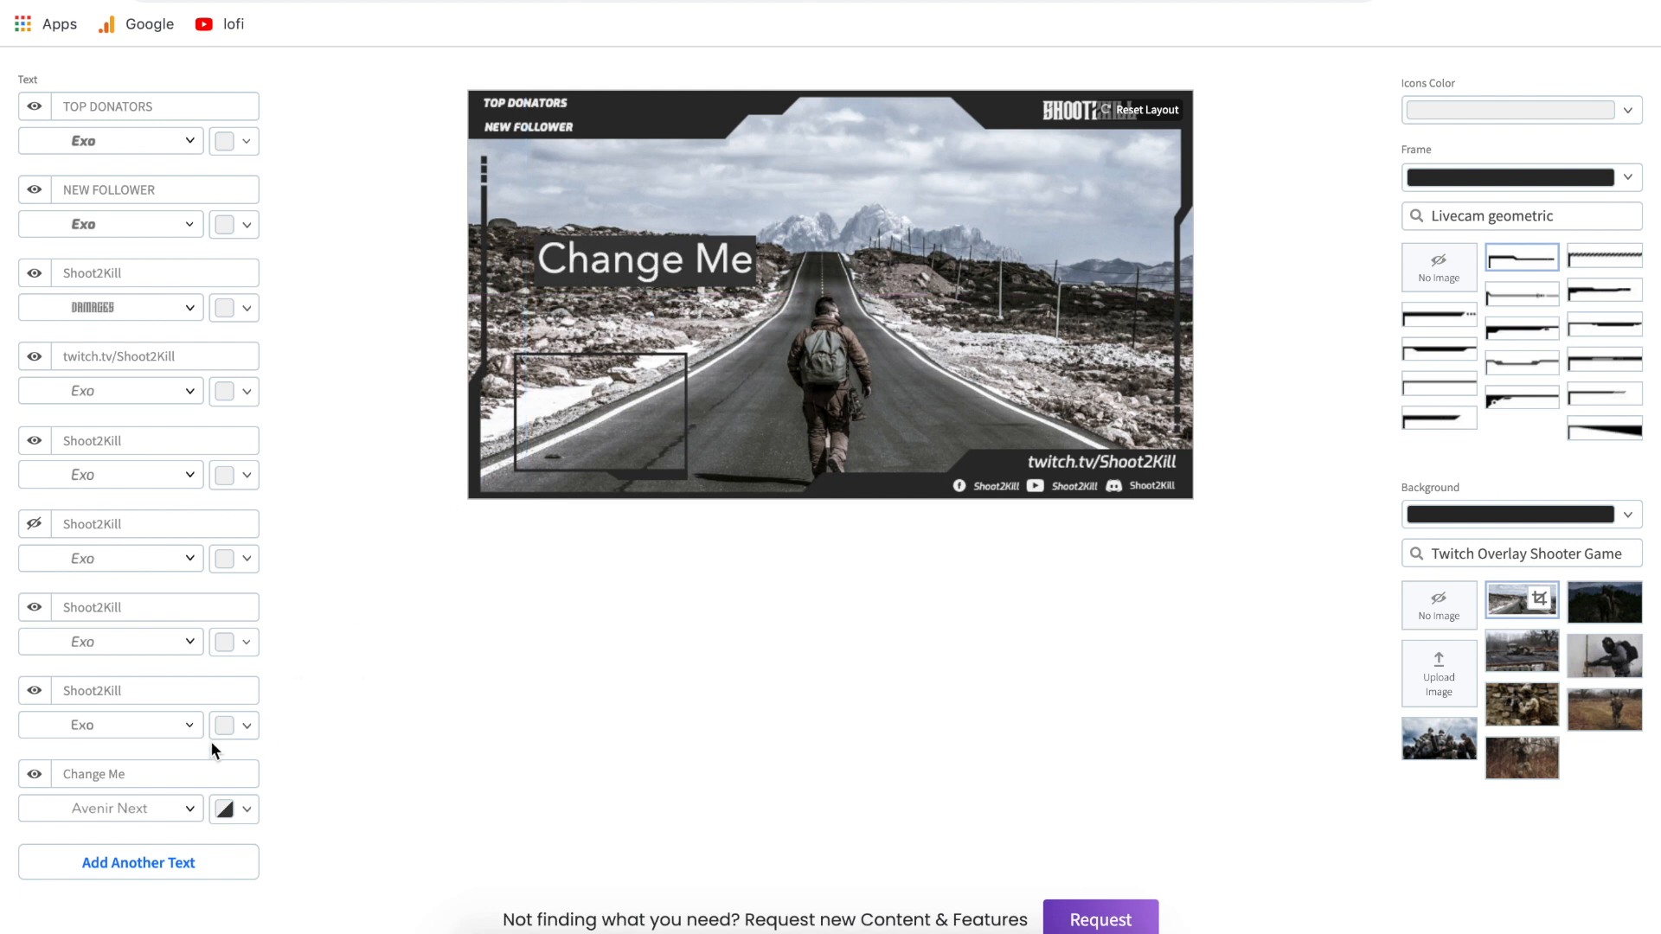
- Make the background of the Change Me text transparent and check its text colour options
click(246, 806)
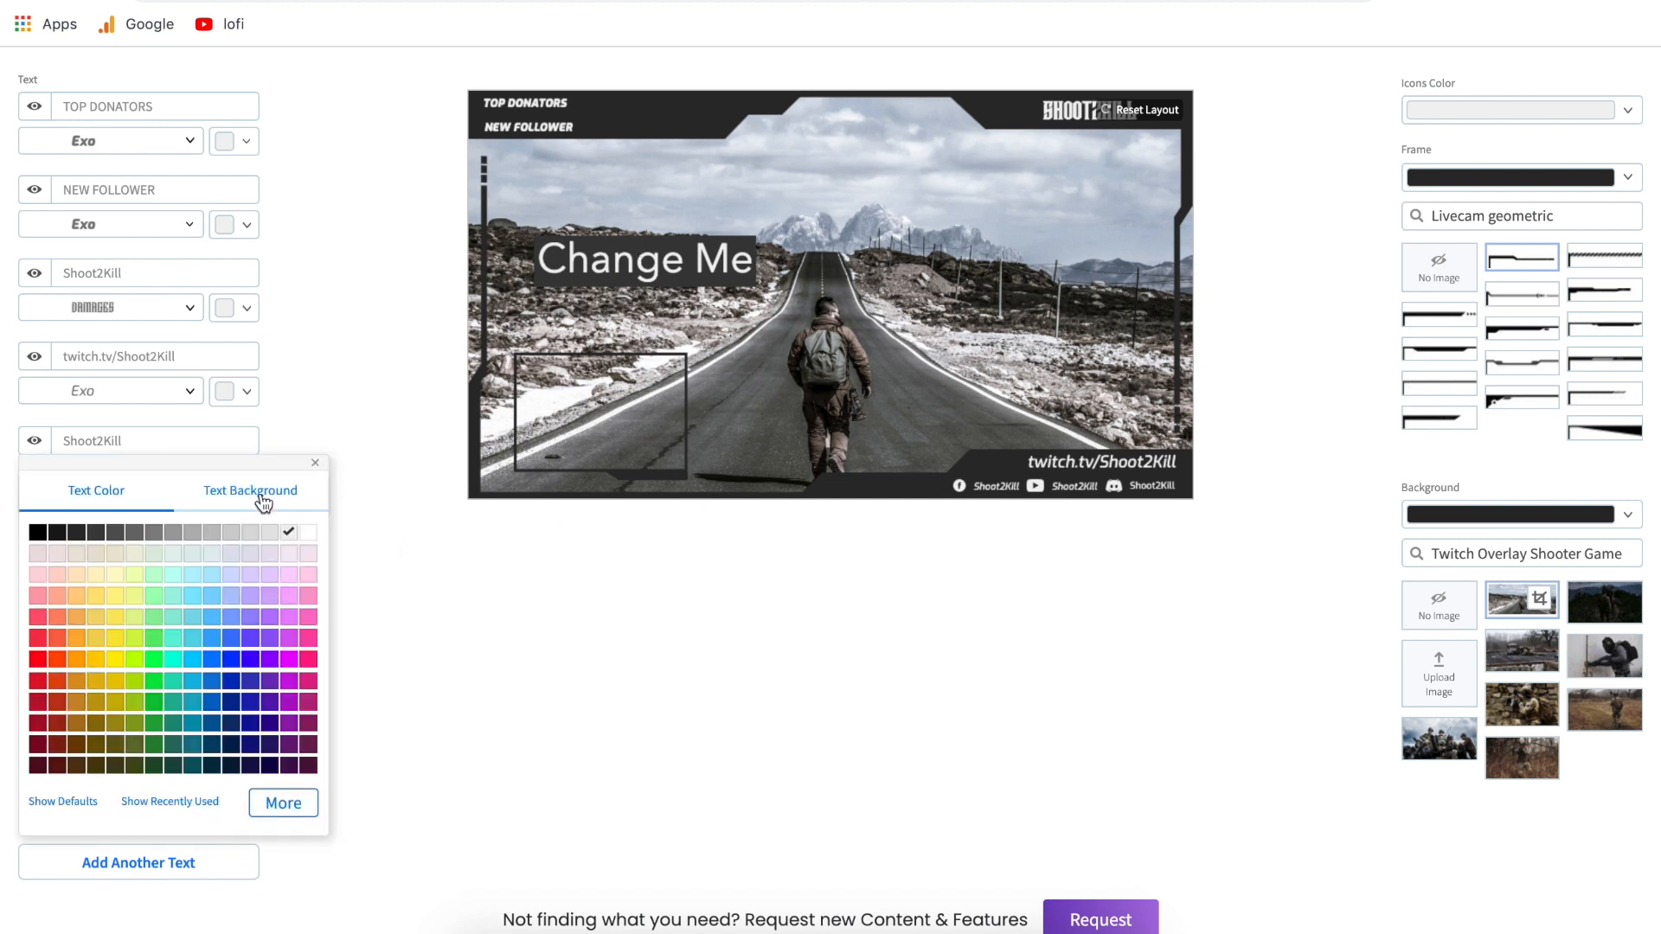
click(260, 495)
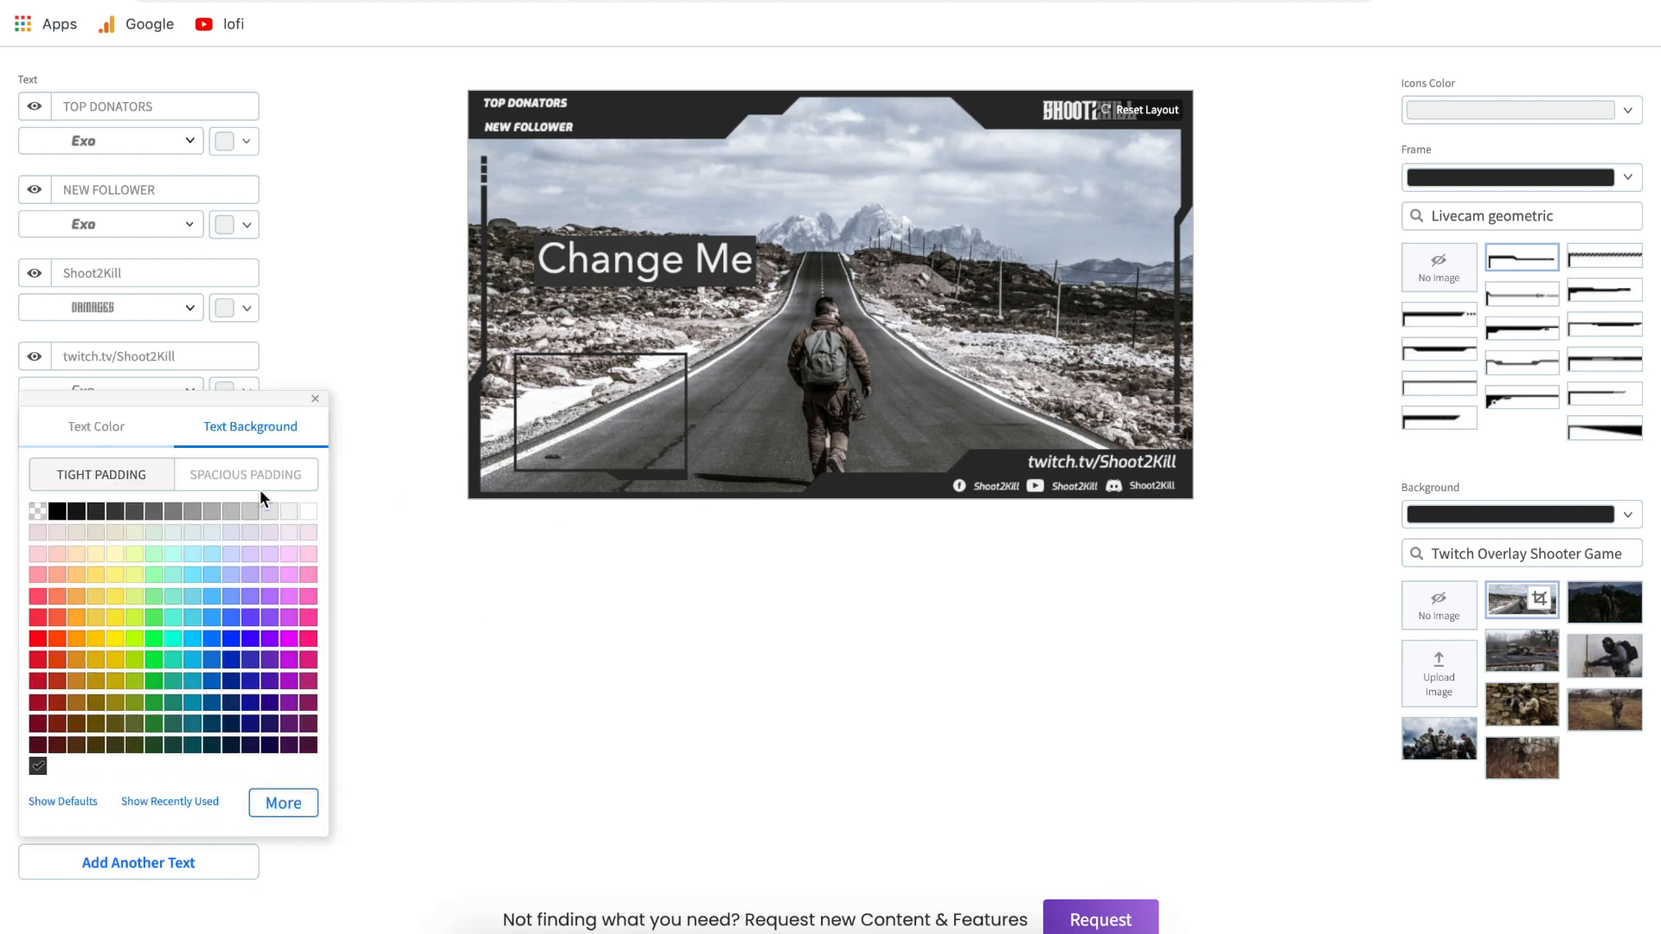
click(37, 515)
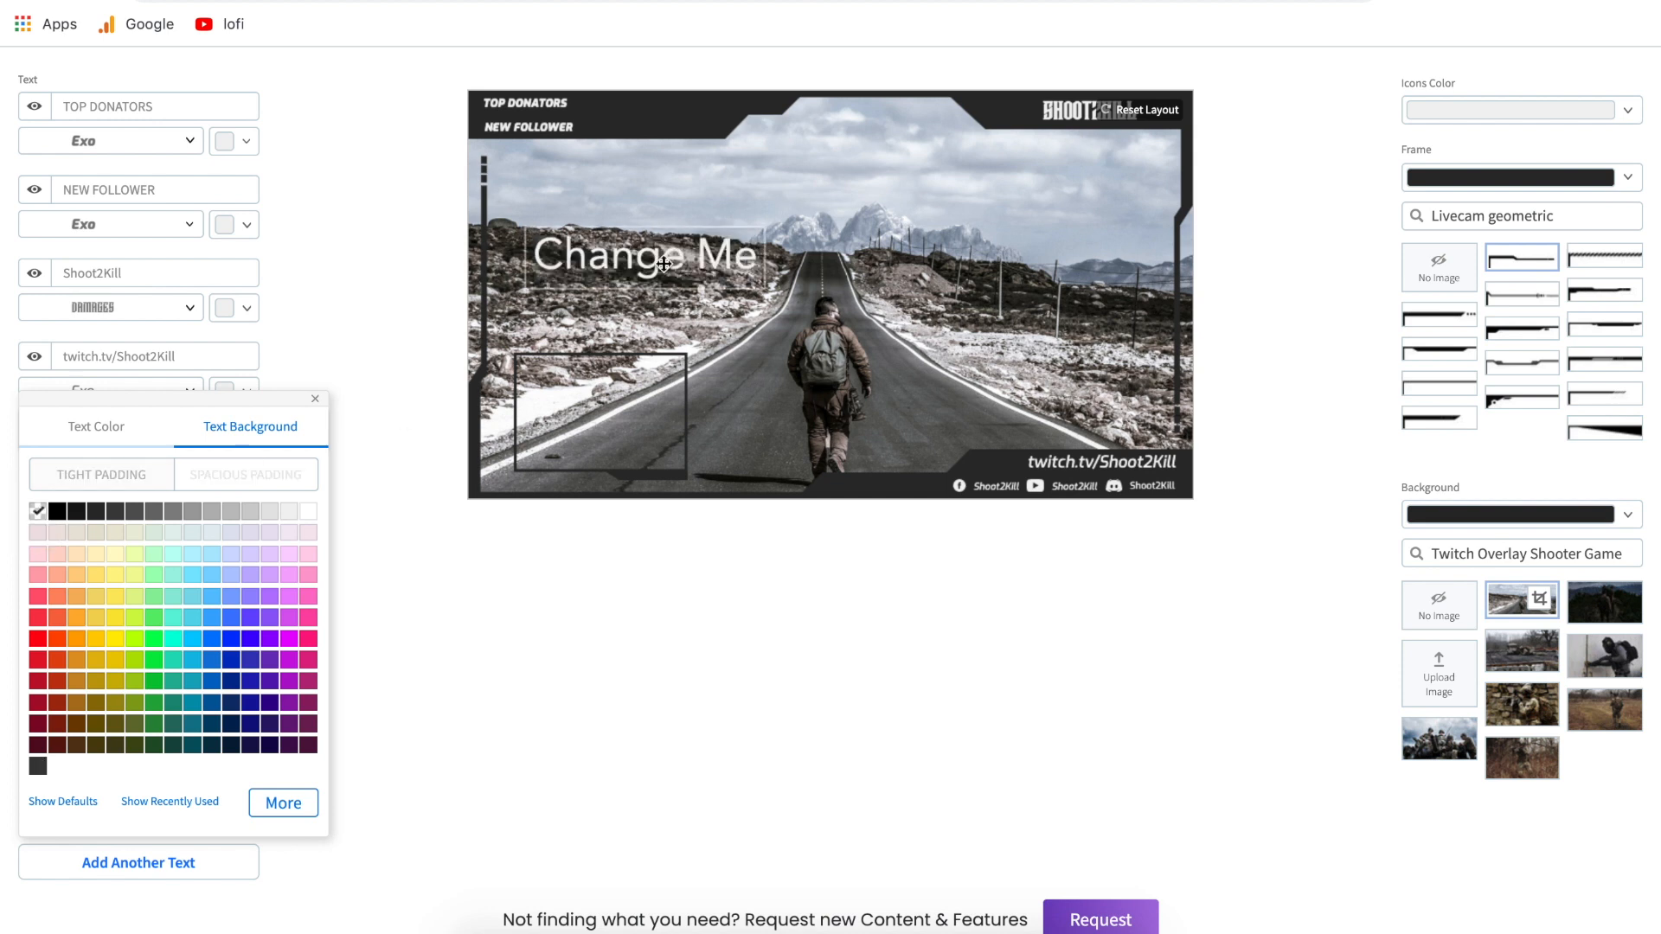
click(116, 424)
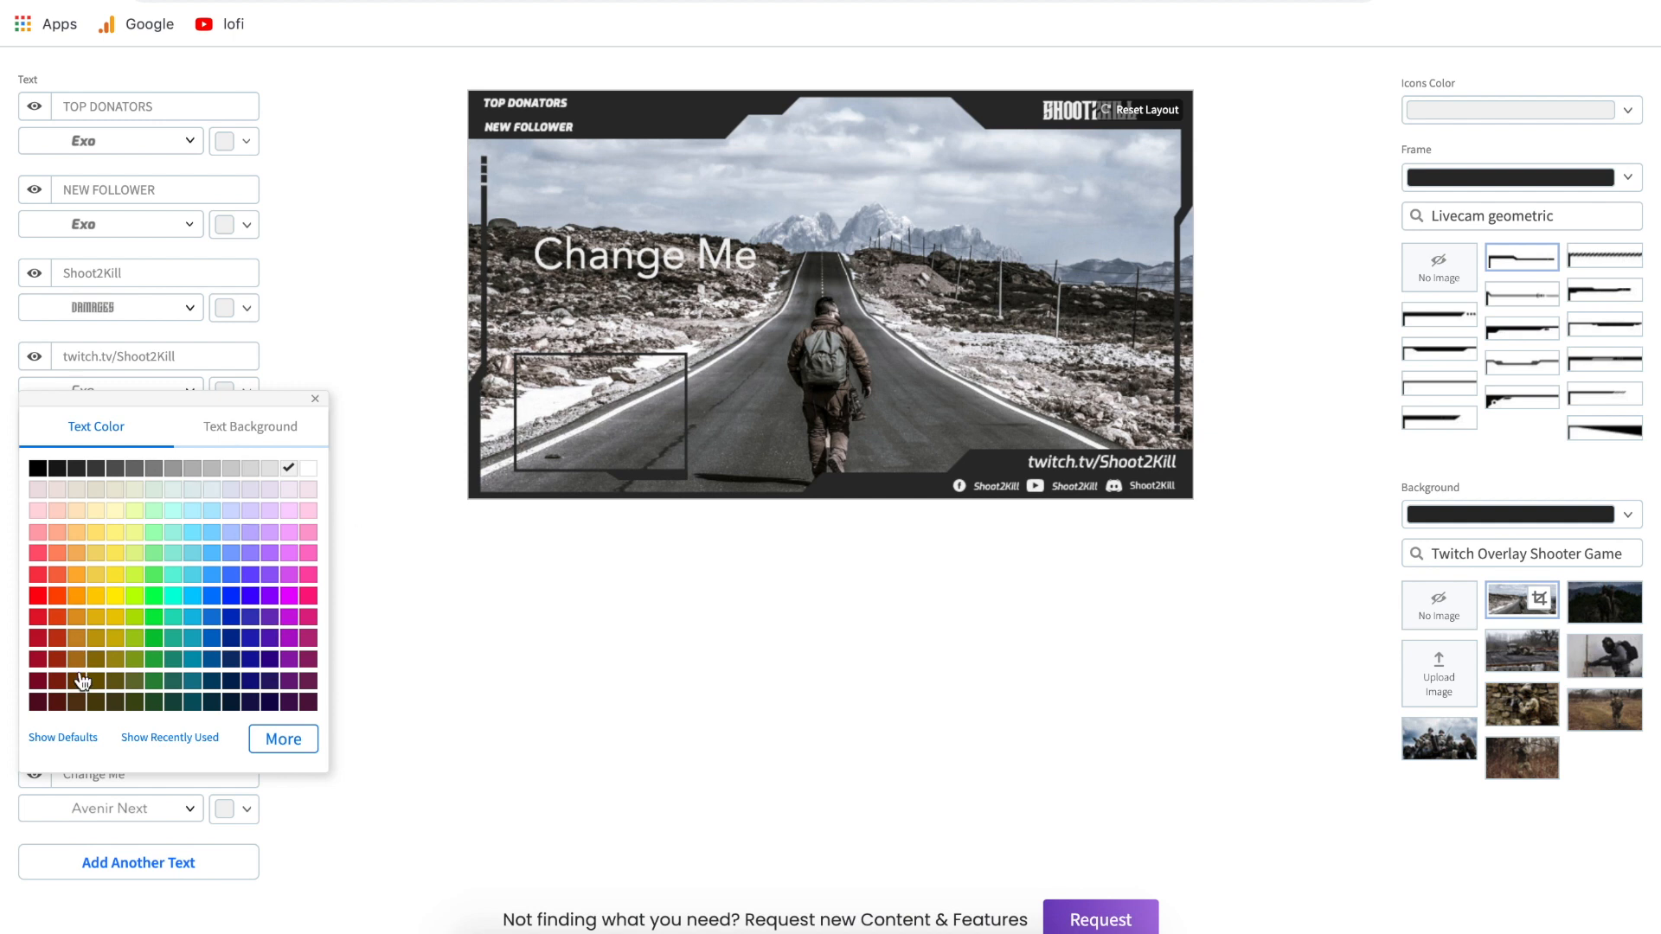
click(371, 558)
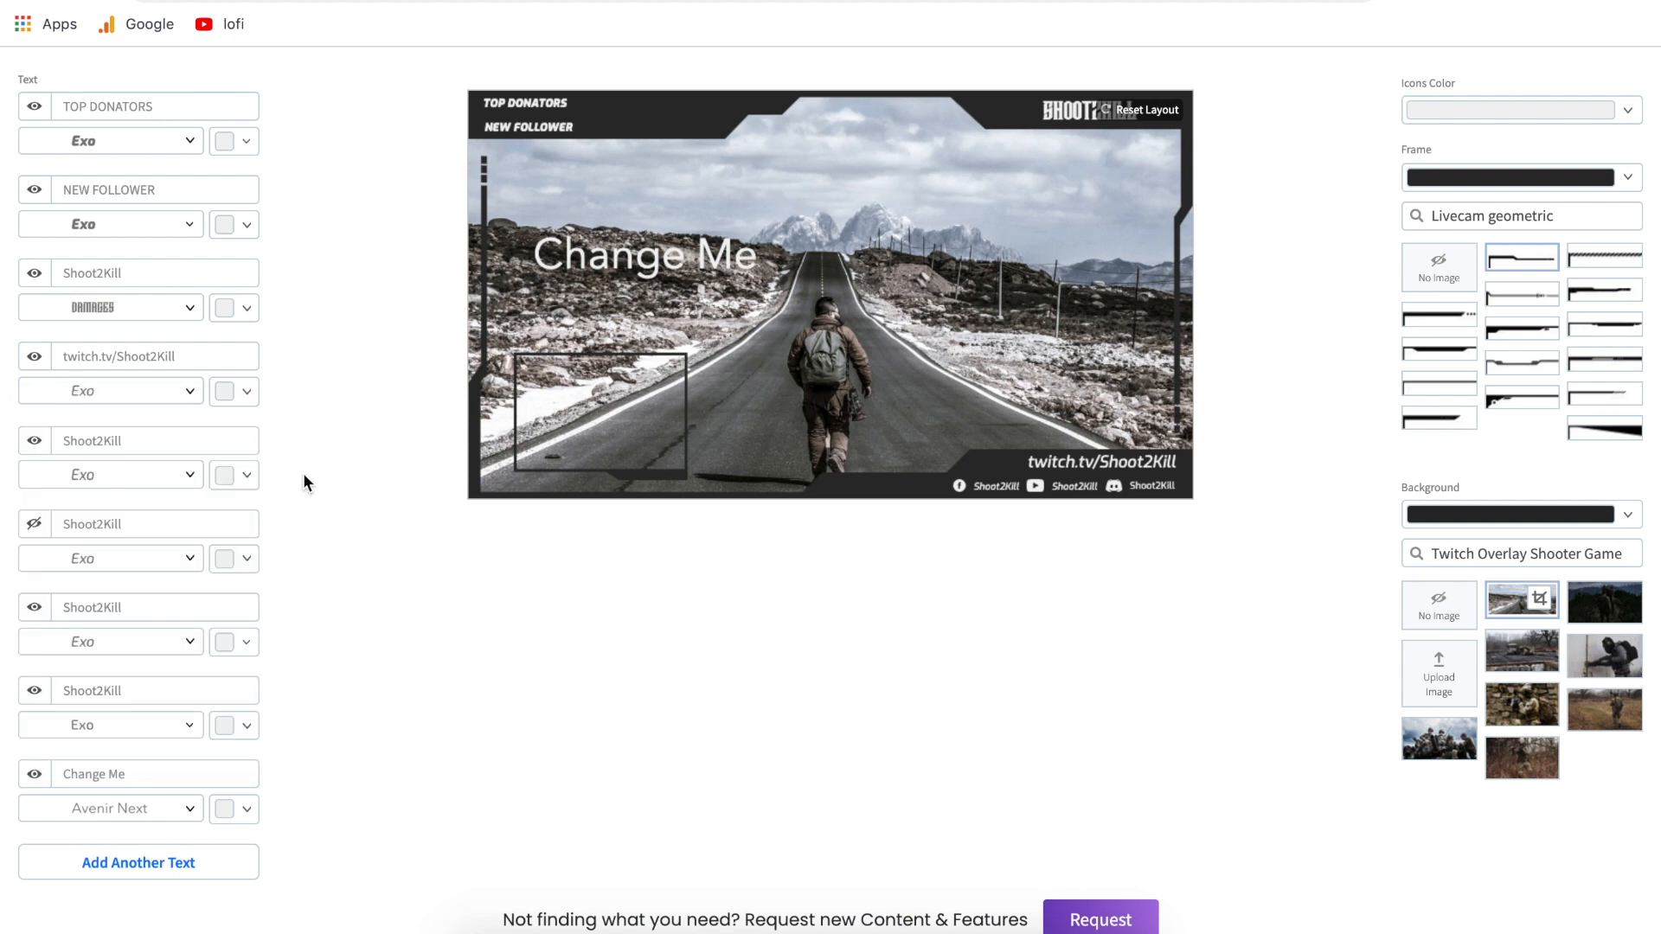
- Browse the suggested fonts for the Change Me text, search the full font library for exo, and apply an upright Exo
click(164, 807)
scroll(154, 872, down, 3)
scroll(369, 730, down, 3)
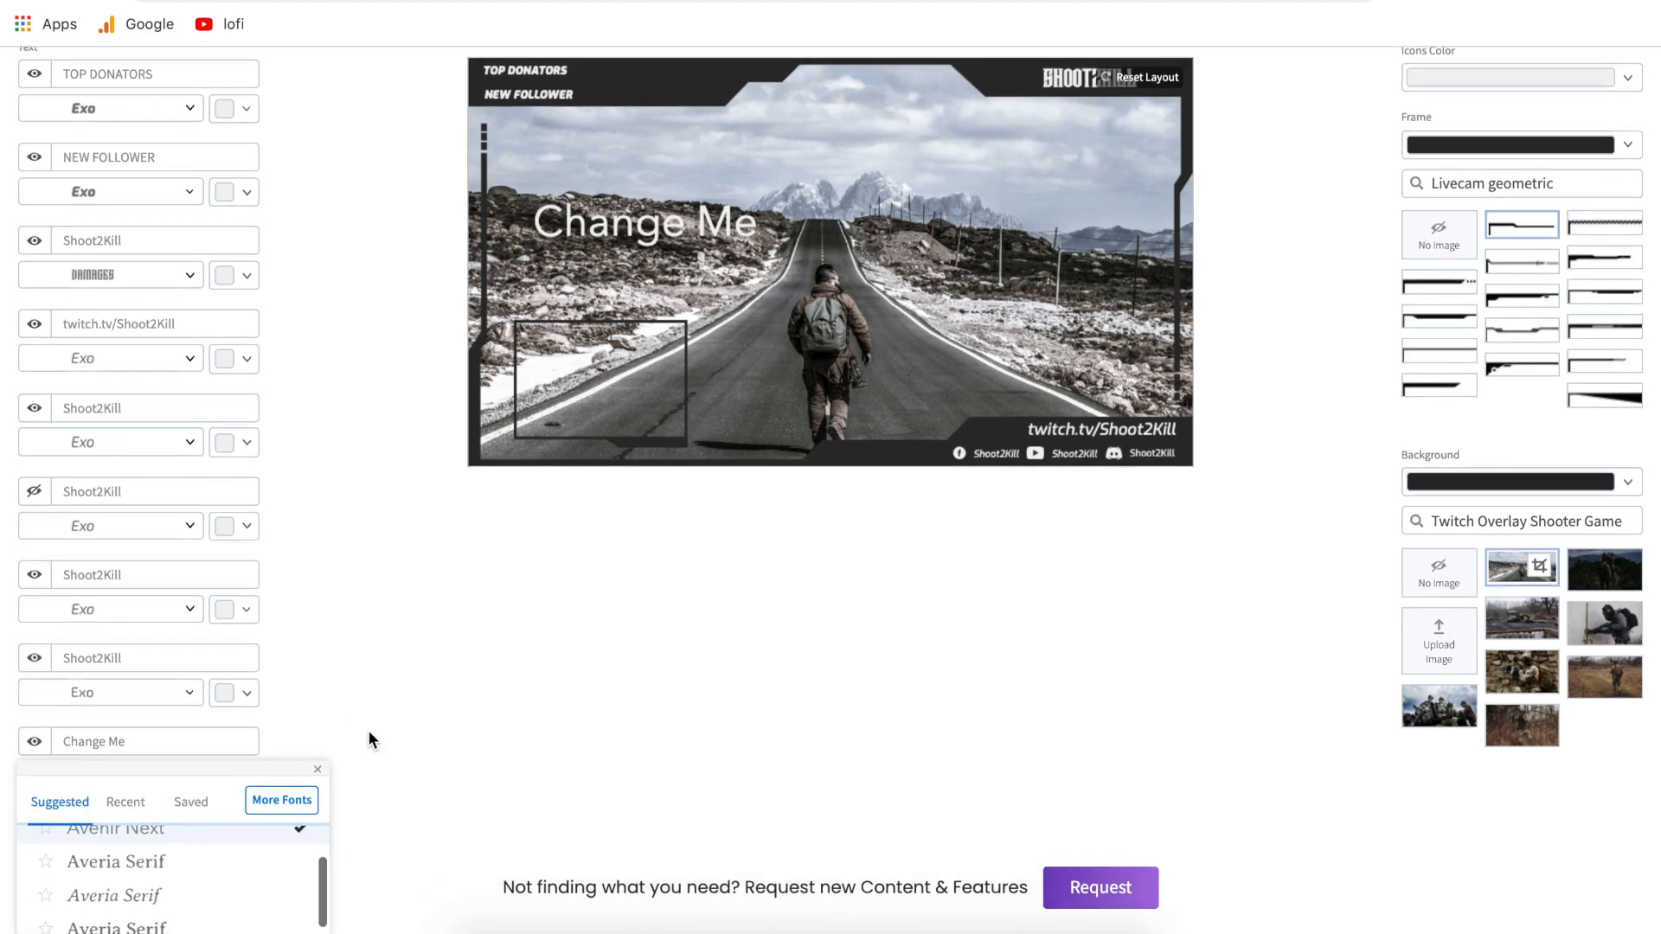
scroll(189, 776, down, 2)
scroll(190, 778, down, 12)
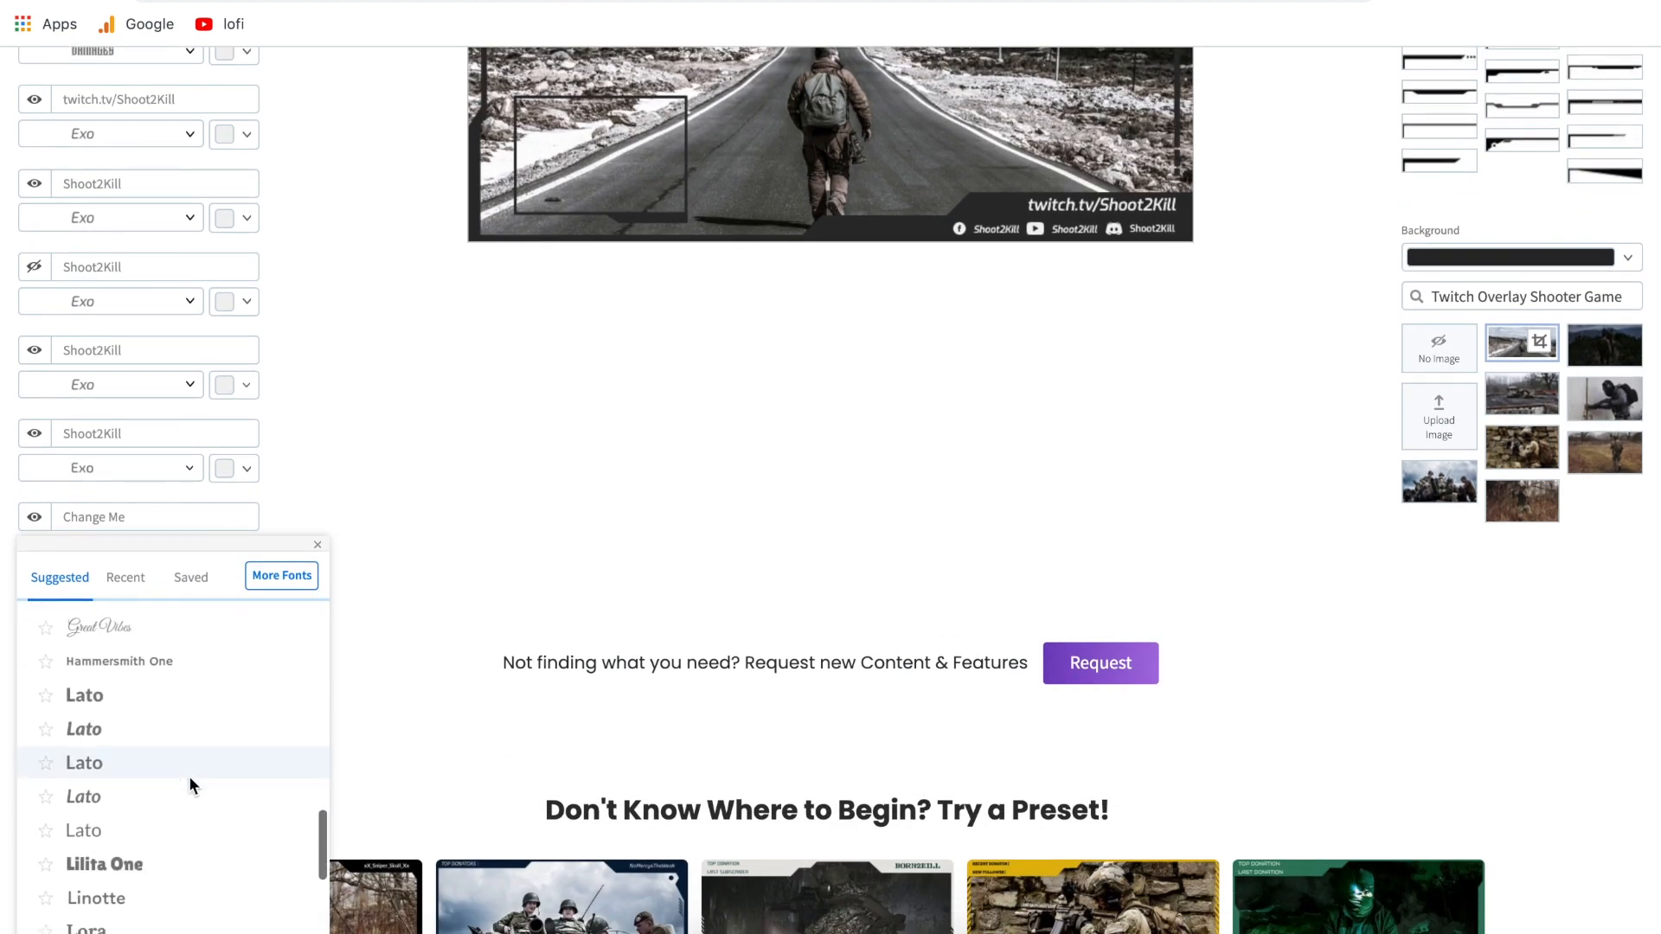
scroll(189, 776, up, 10)
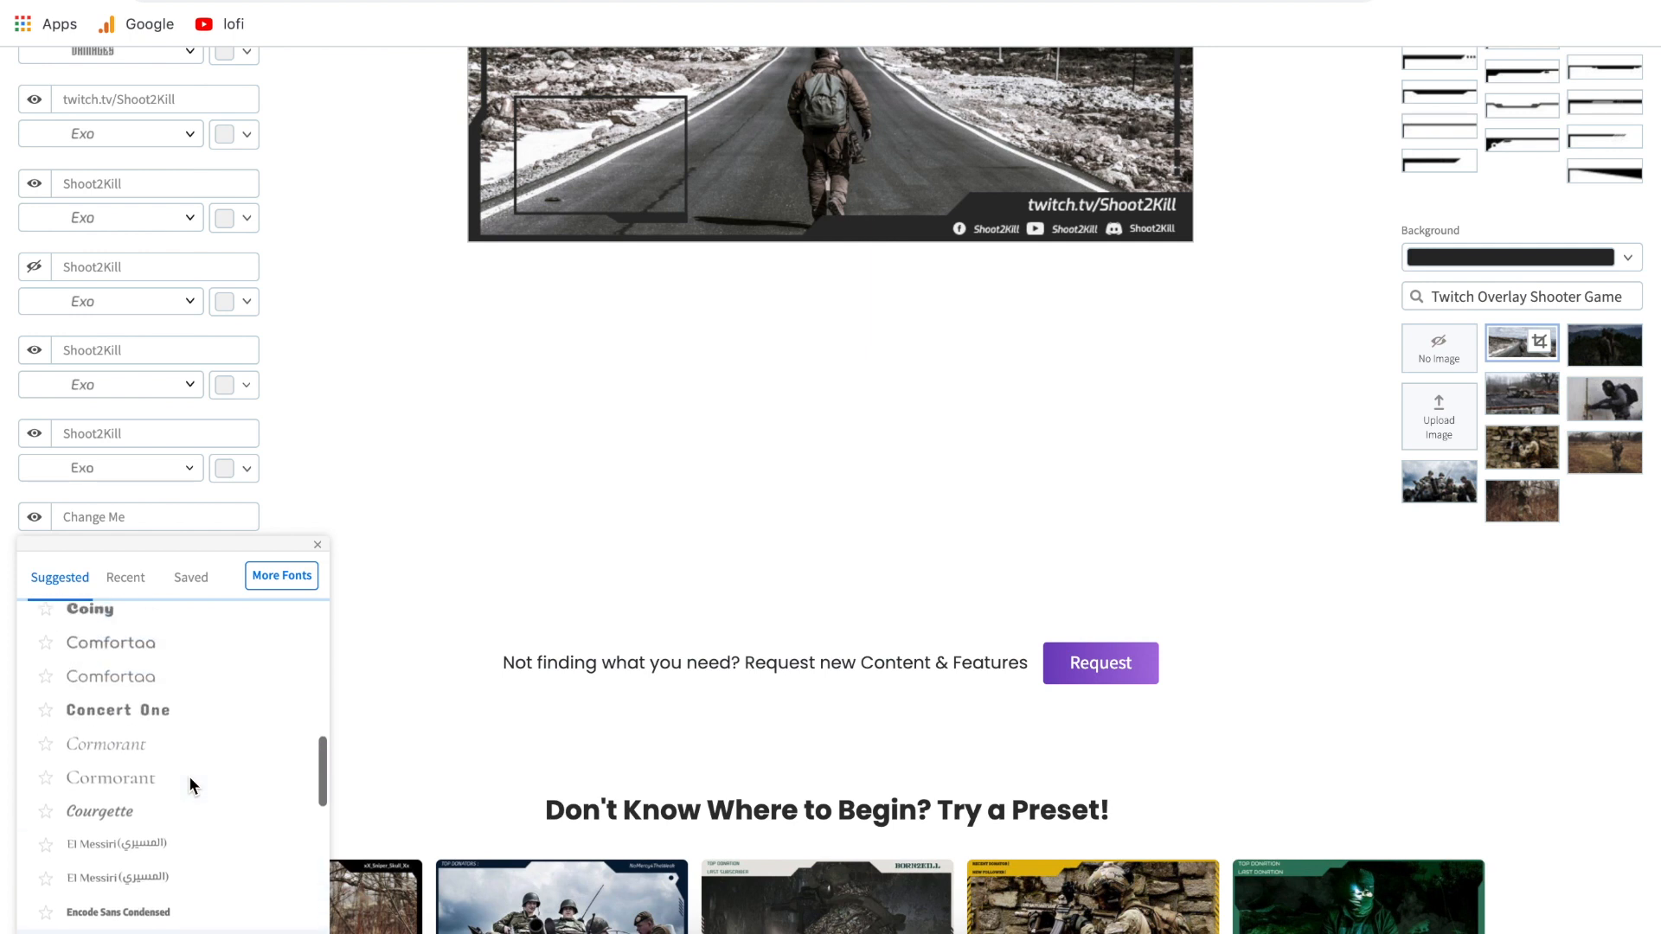
scroll(188, 776, down, 4)
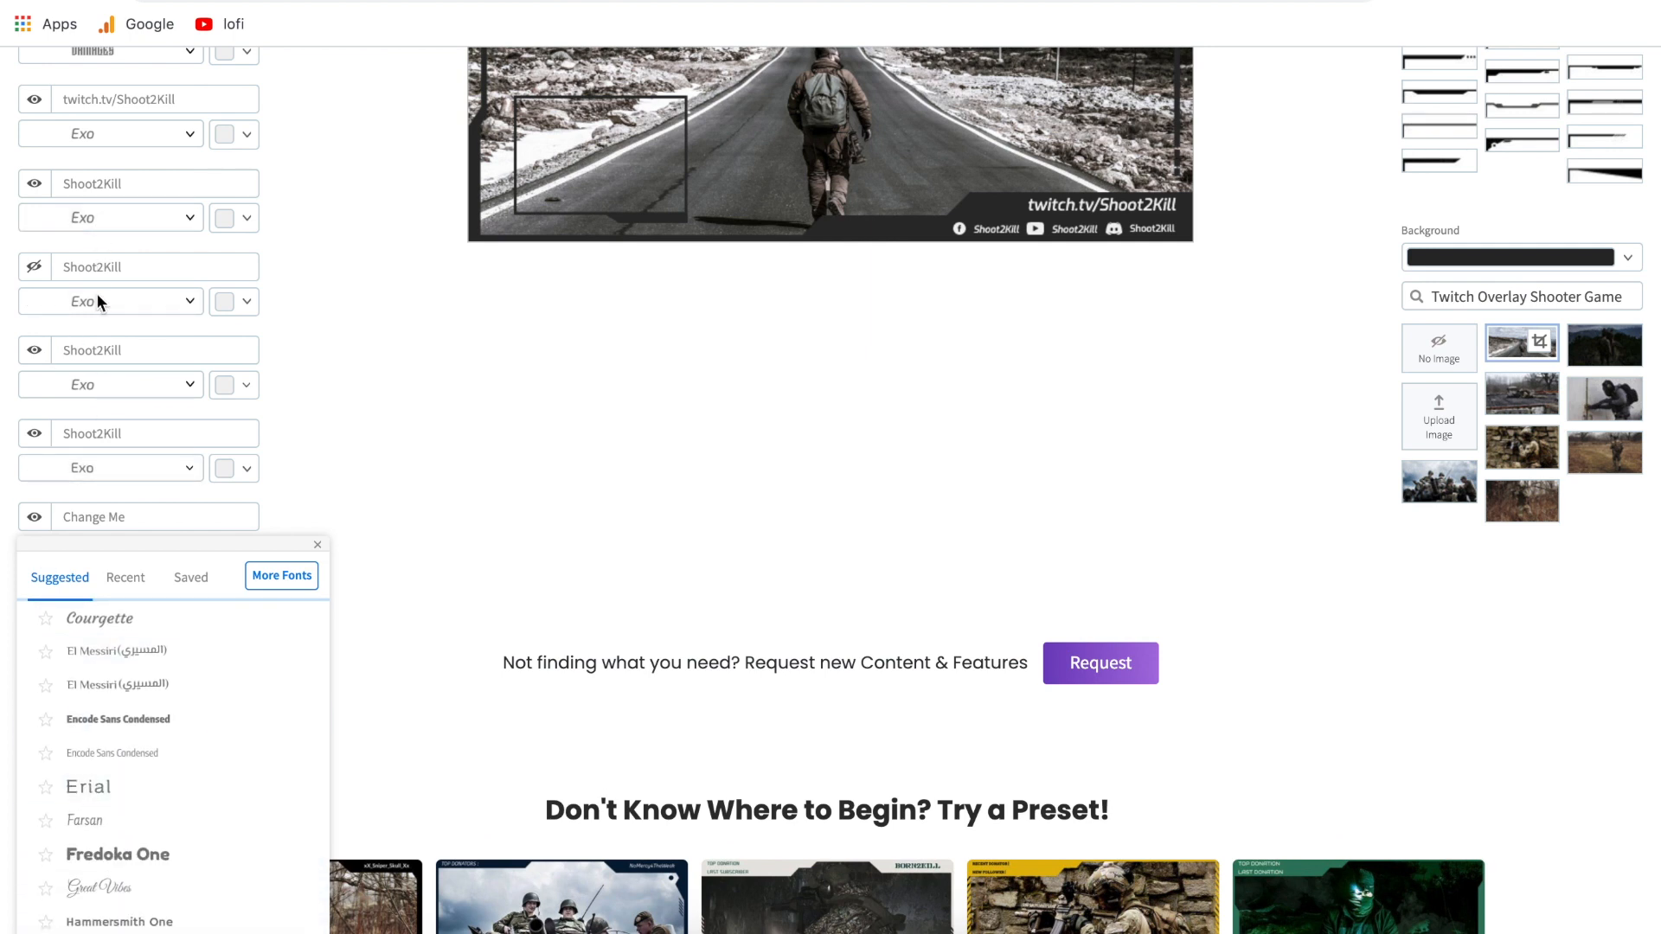
click(265, 577)
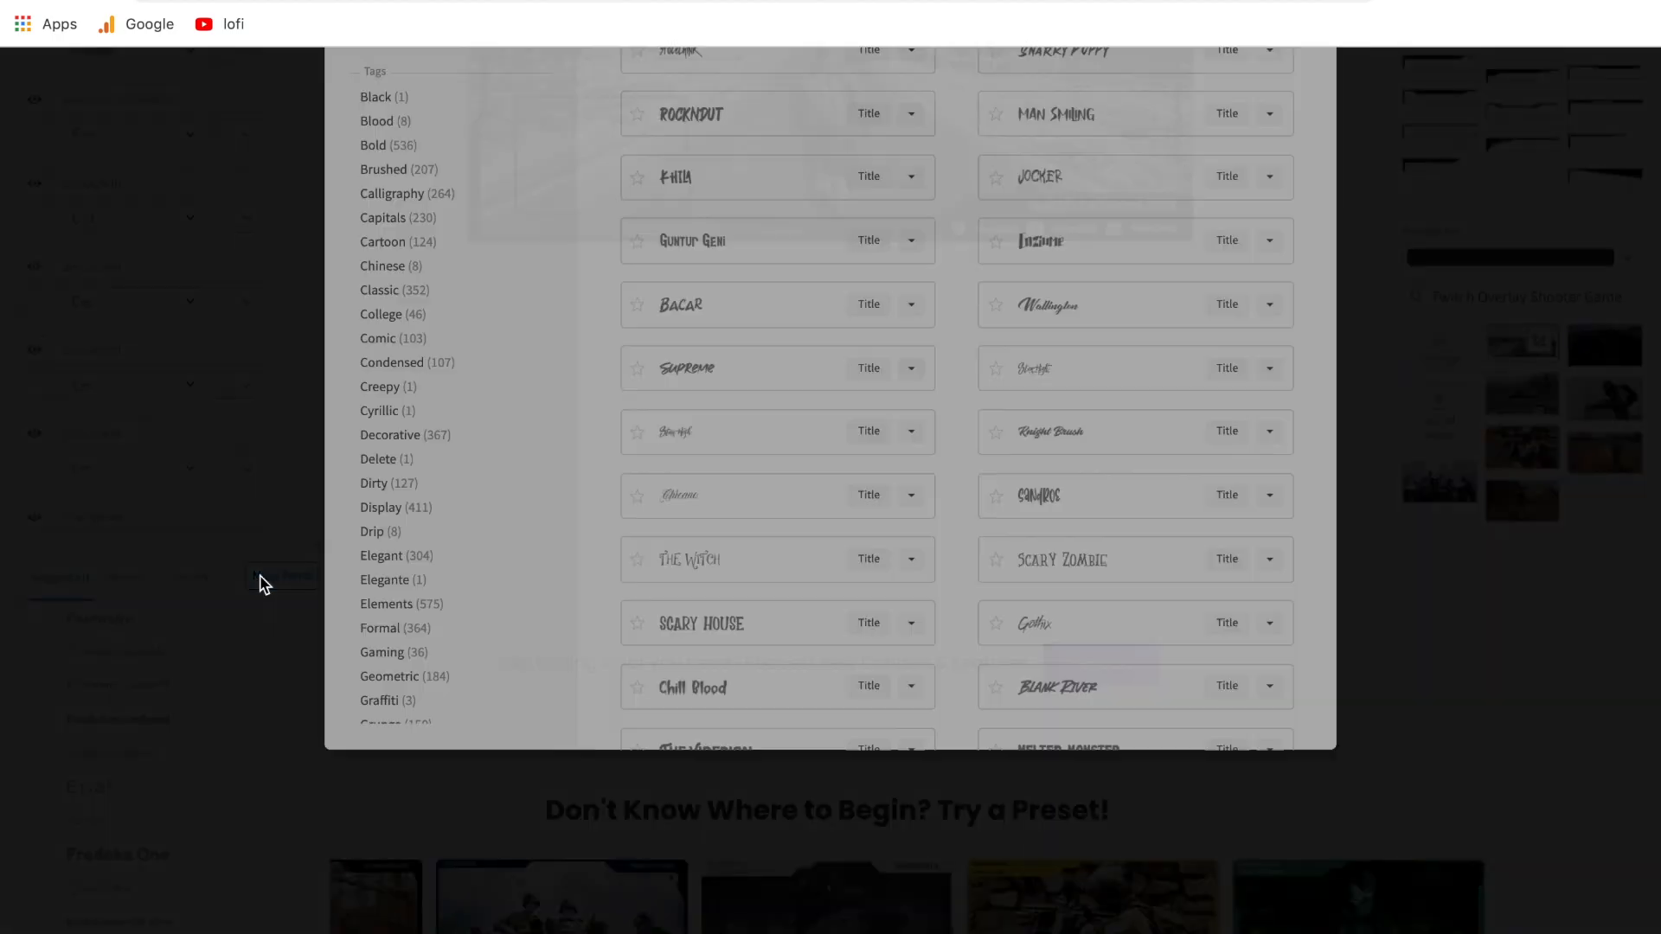
text(exo)
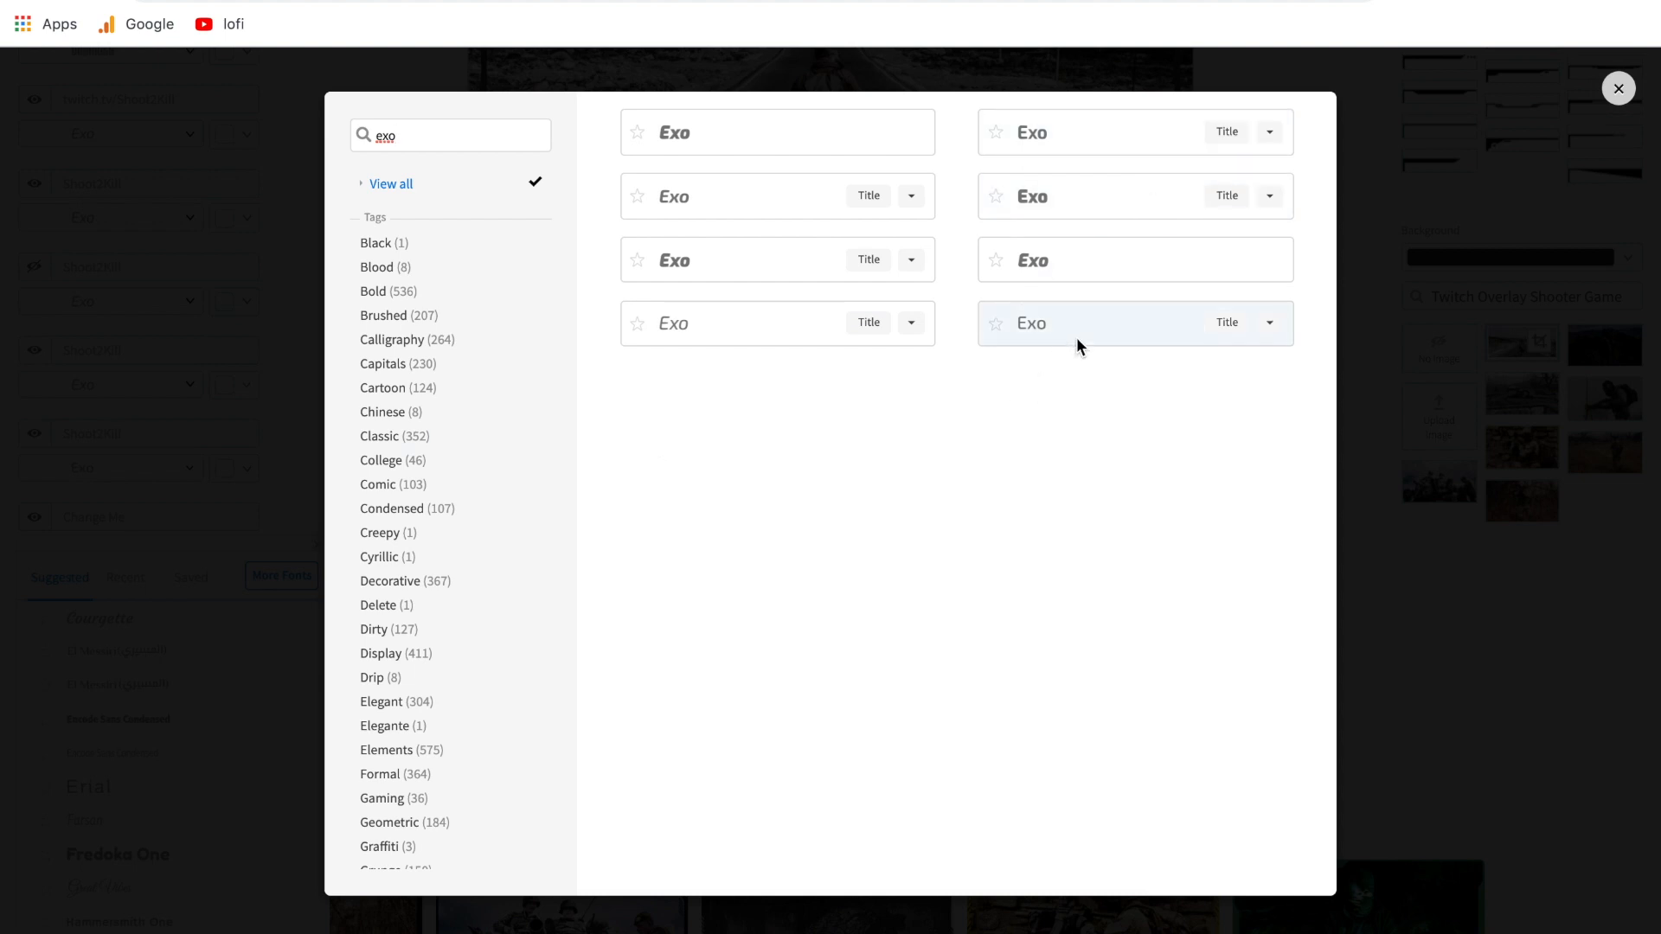
click(1038, 329)
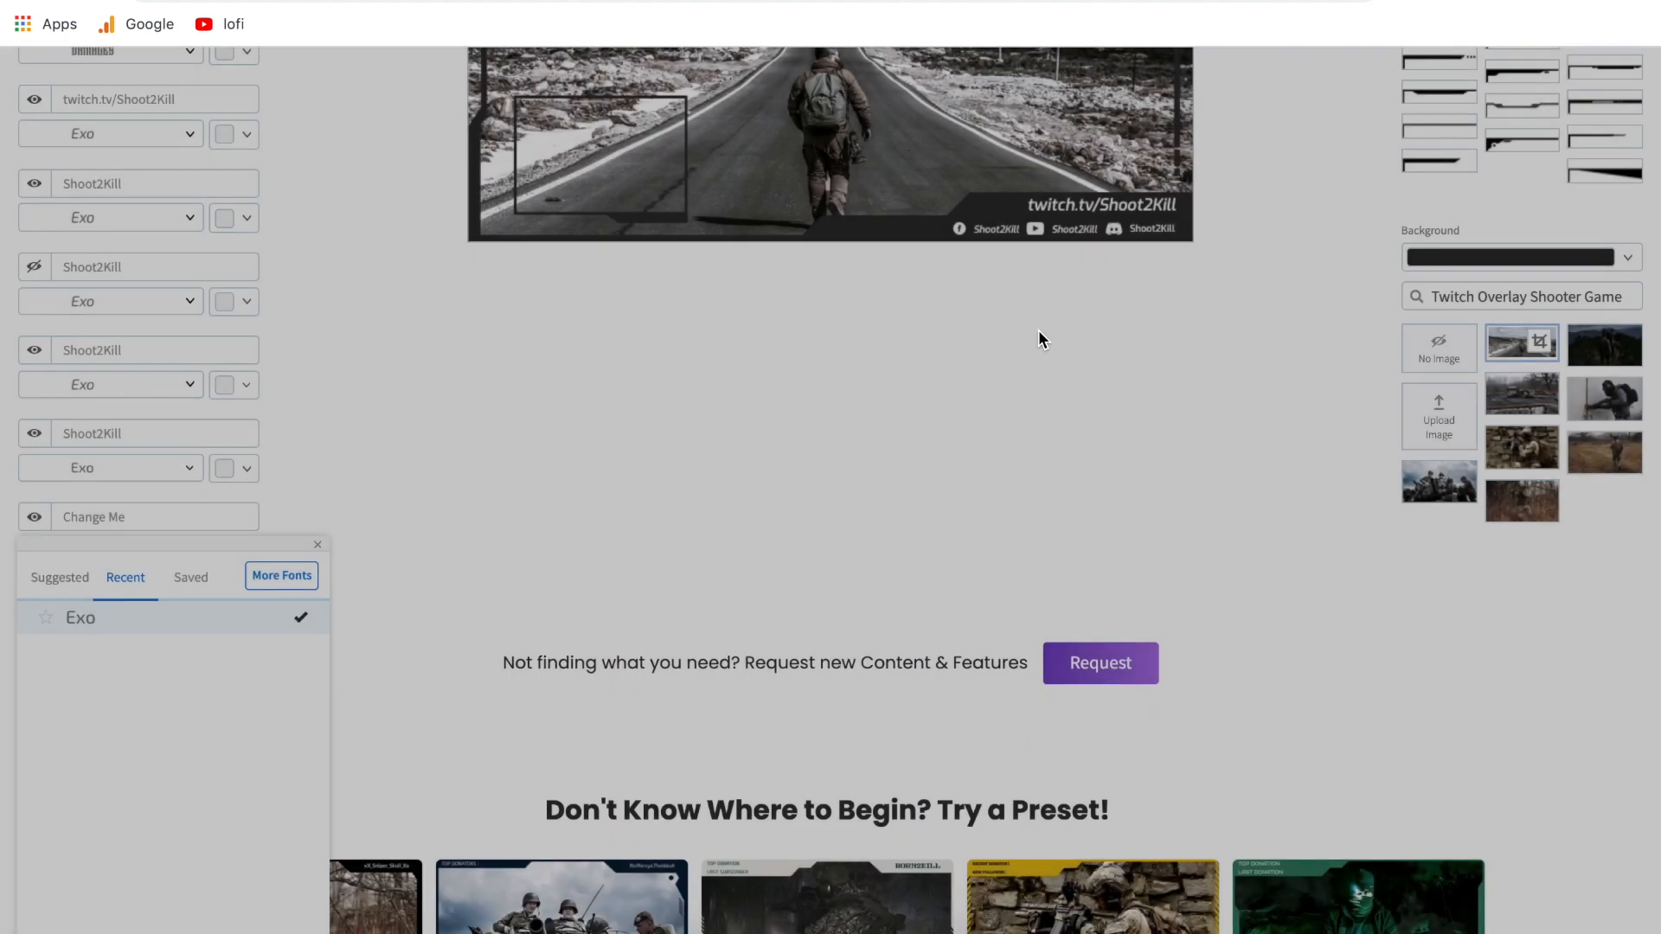
- Shrink the Change Me text and move it into the upper frame bar beside TOP DONATORS and NEW FOLLOWER
scroll(1230, 449, up, 3)
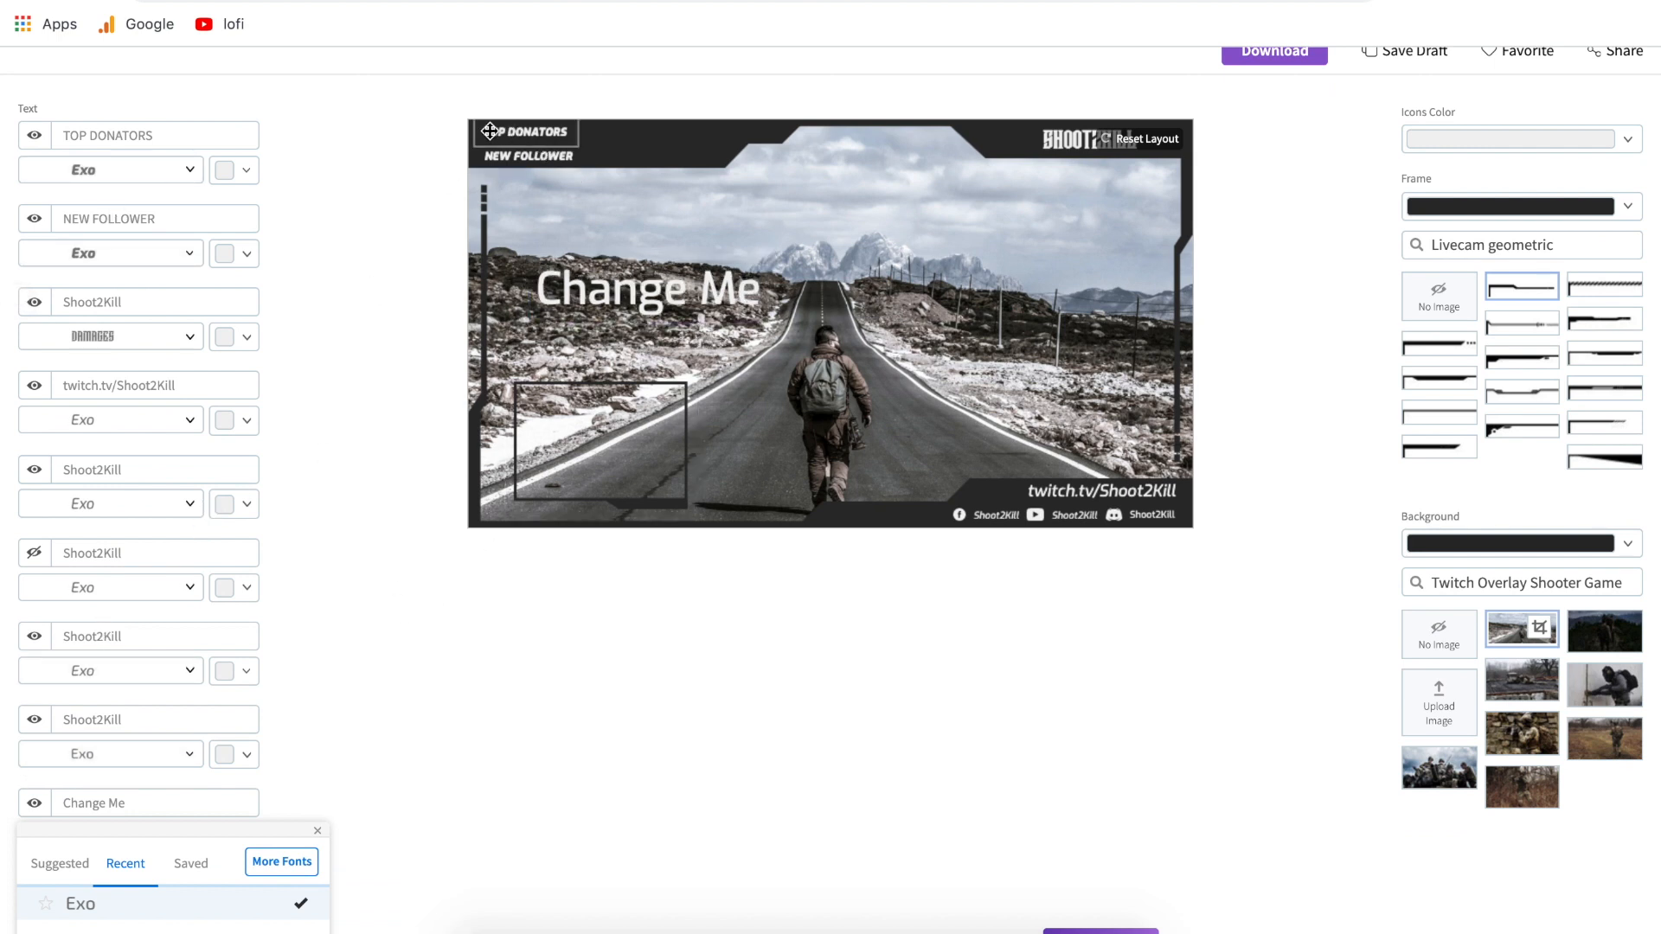
click(667, 298)
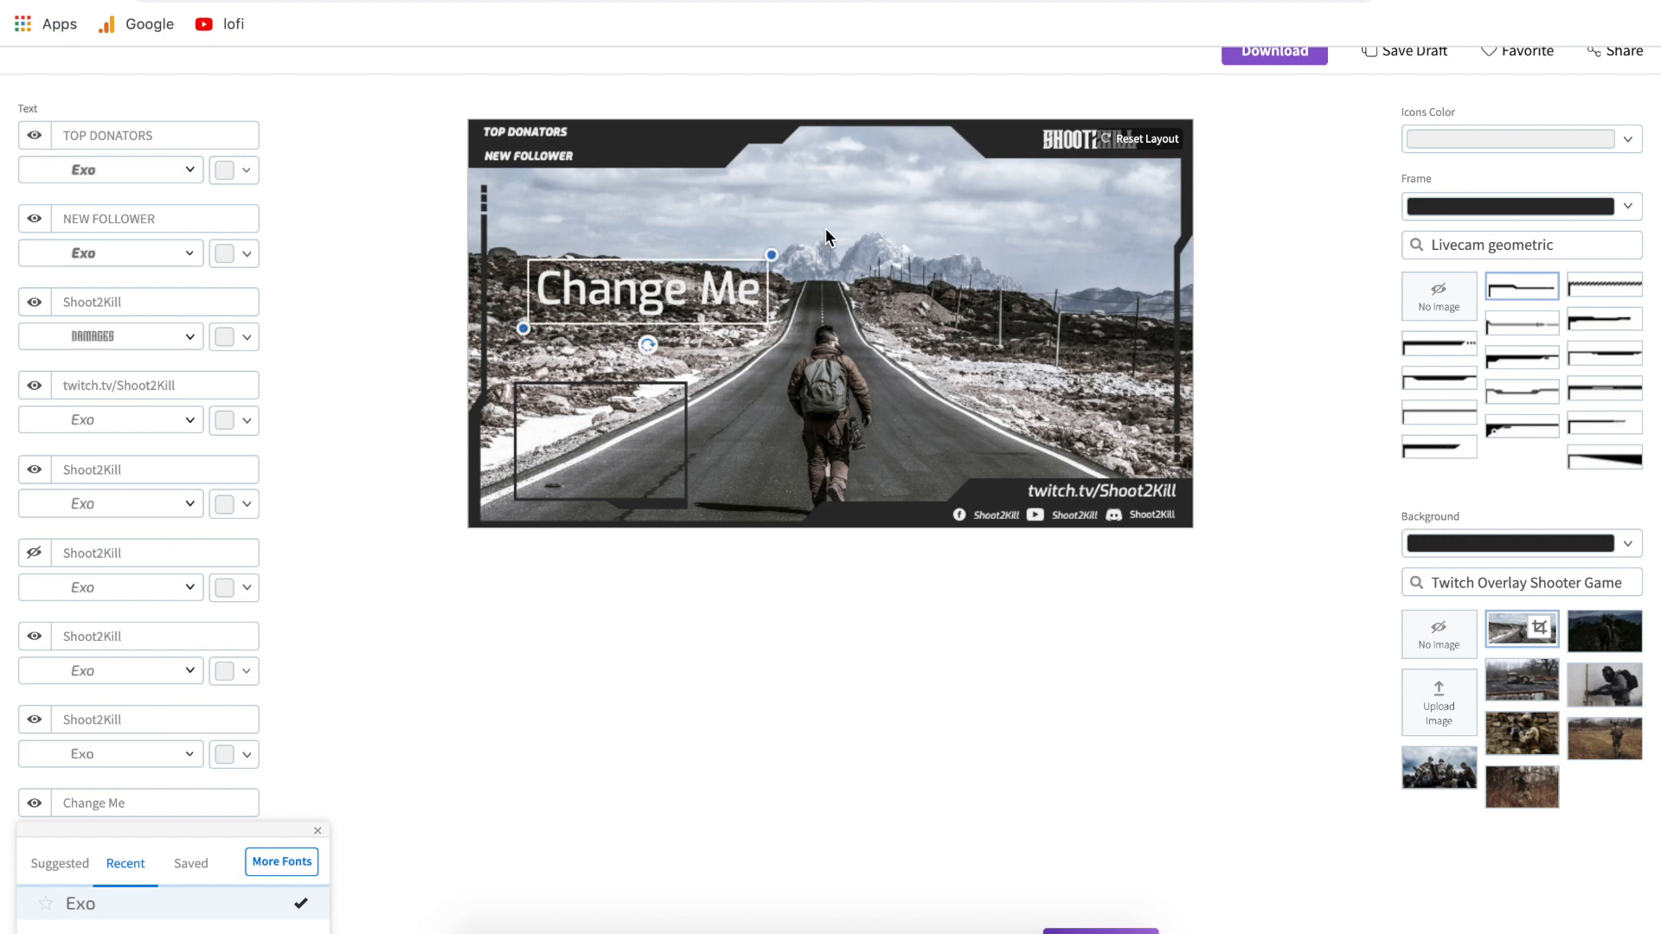
drag(767, 260, 669, 152)
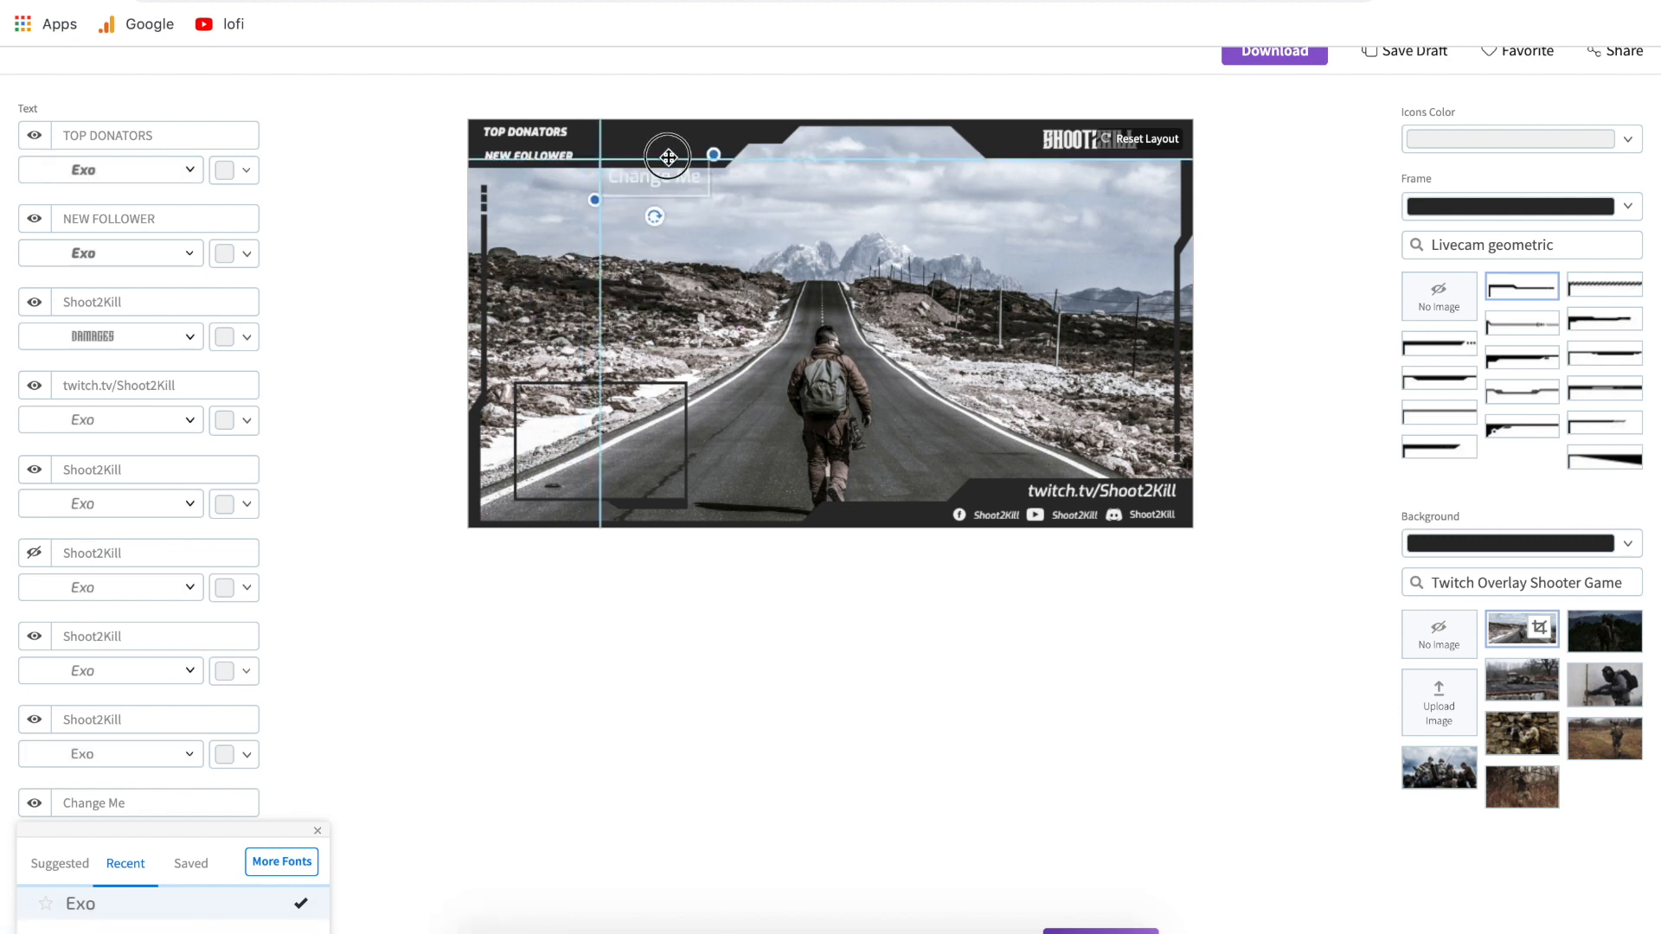
- Hide the Change Me text on the overlay
scroll(388, 497, down, 2)
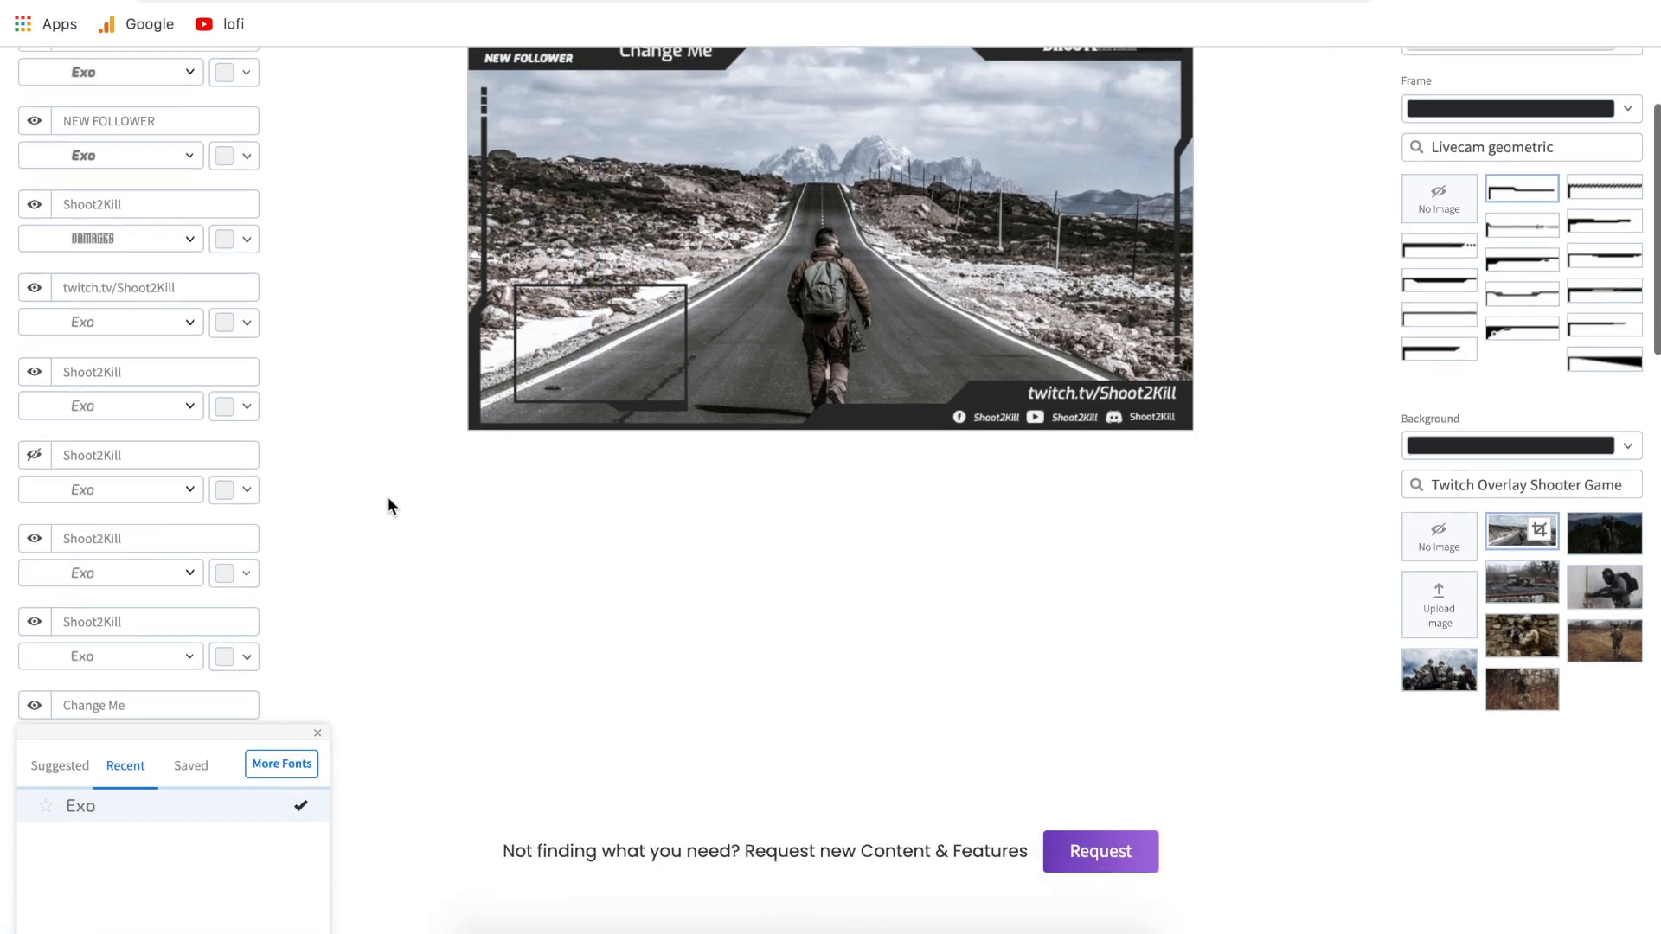
click(339, 650)
click(35, 672)
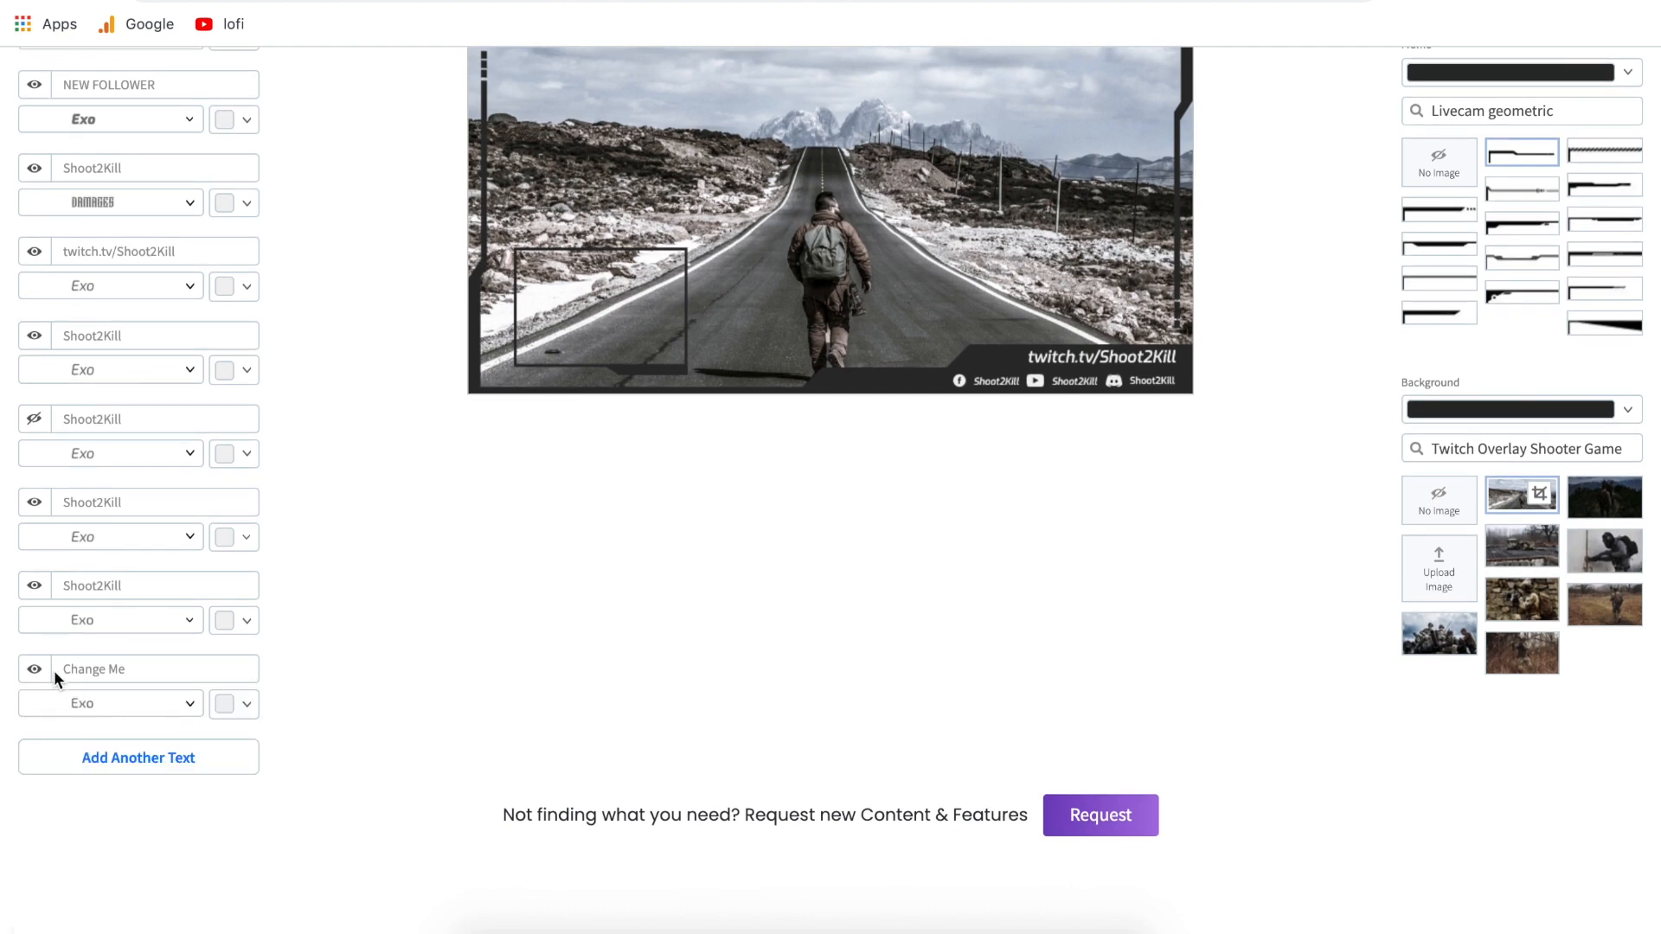
- Set the colour of the social media icons to red
scroll(424, 640, up, 3)
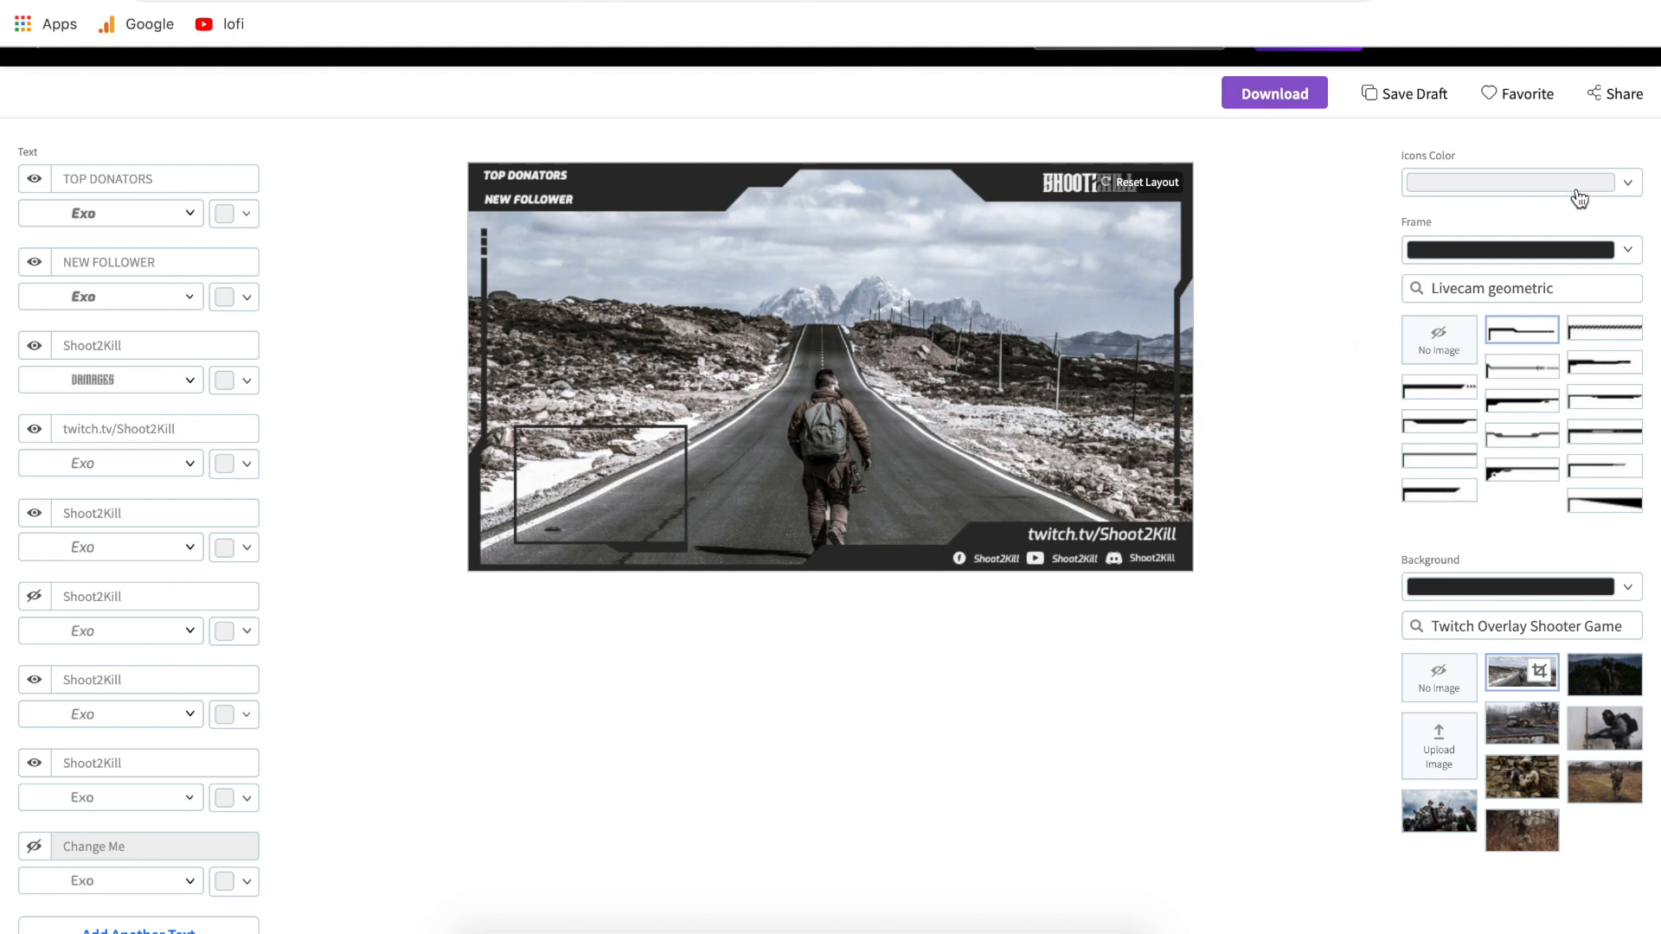
click(1617, 186)
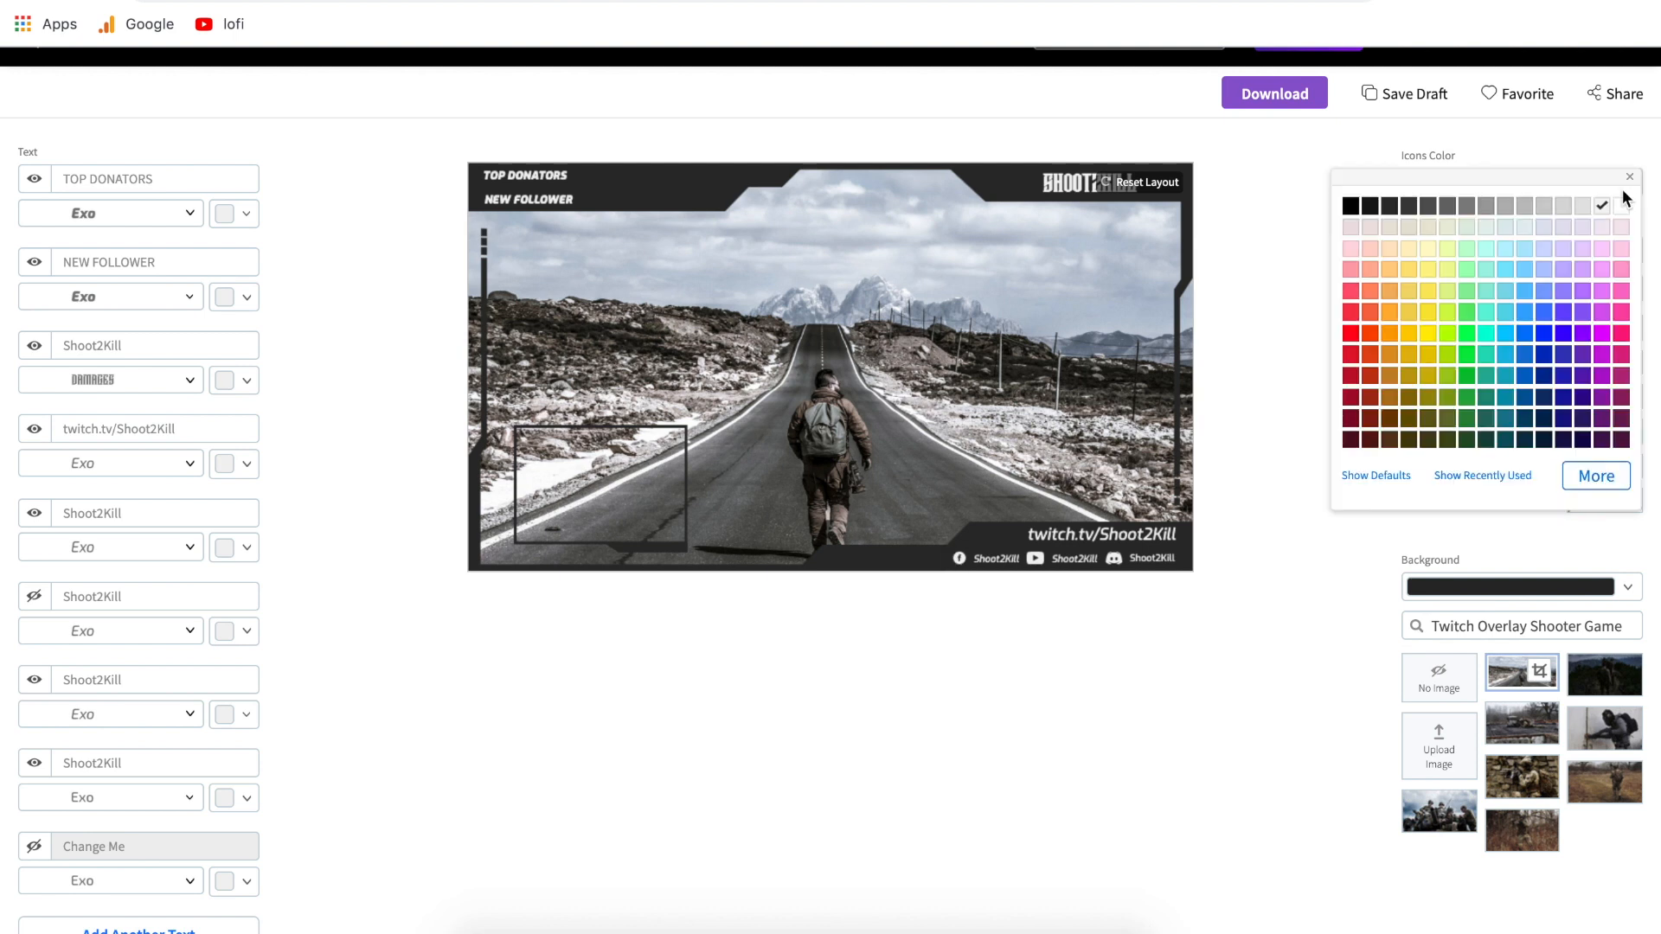
click(1347, 350)
click(1308, 335)
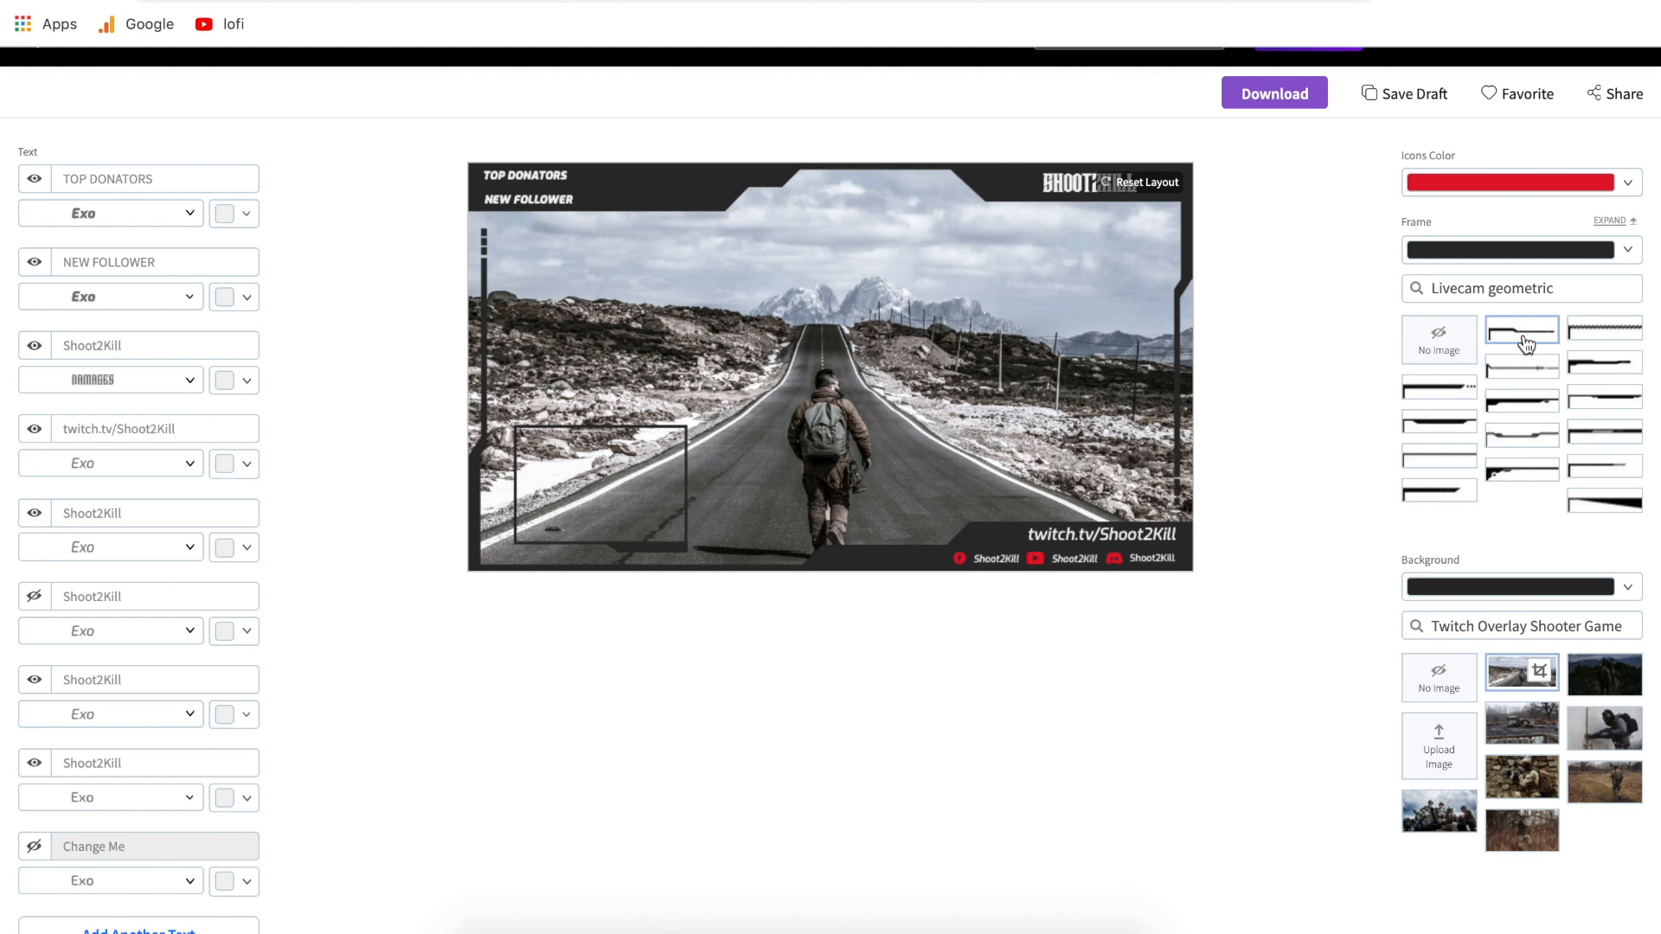
- Try several Livecam geometric frames and choose the one with a dot and diagonal stripes along its edge
click(1529, 372)
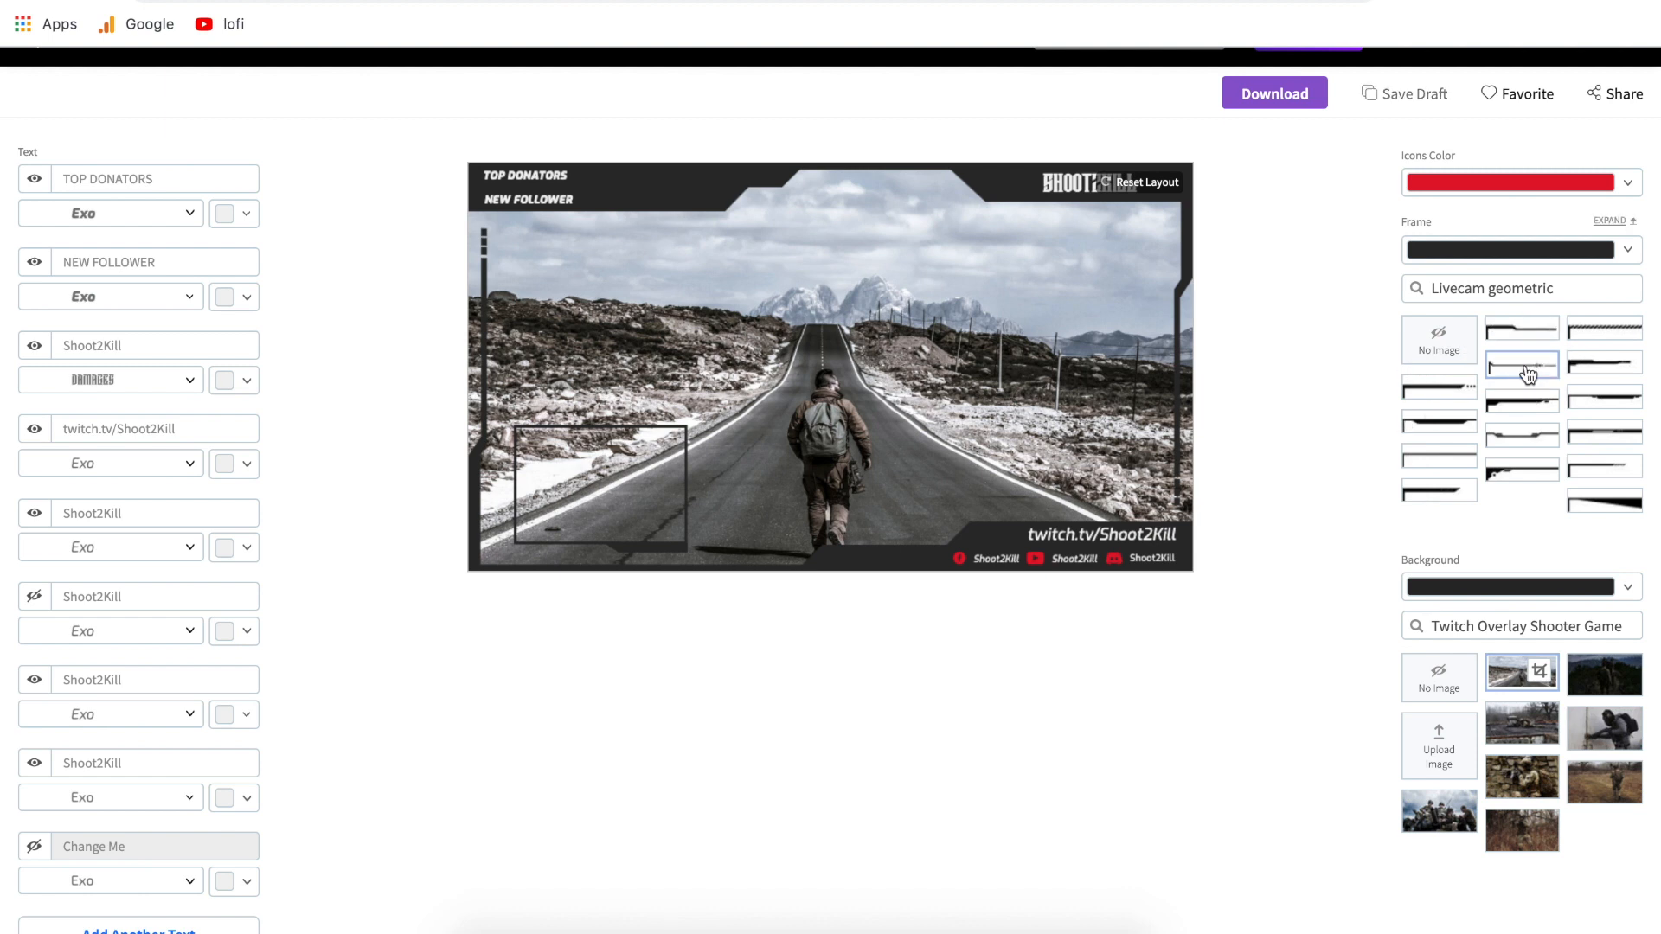
click(1610, 370)
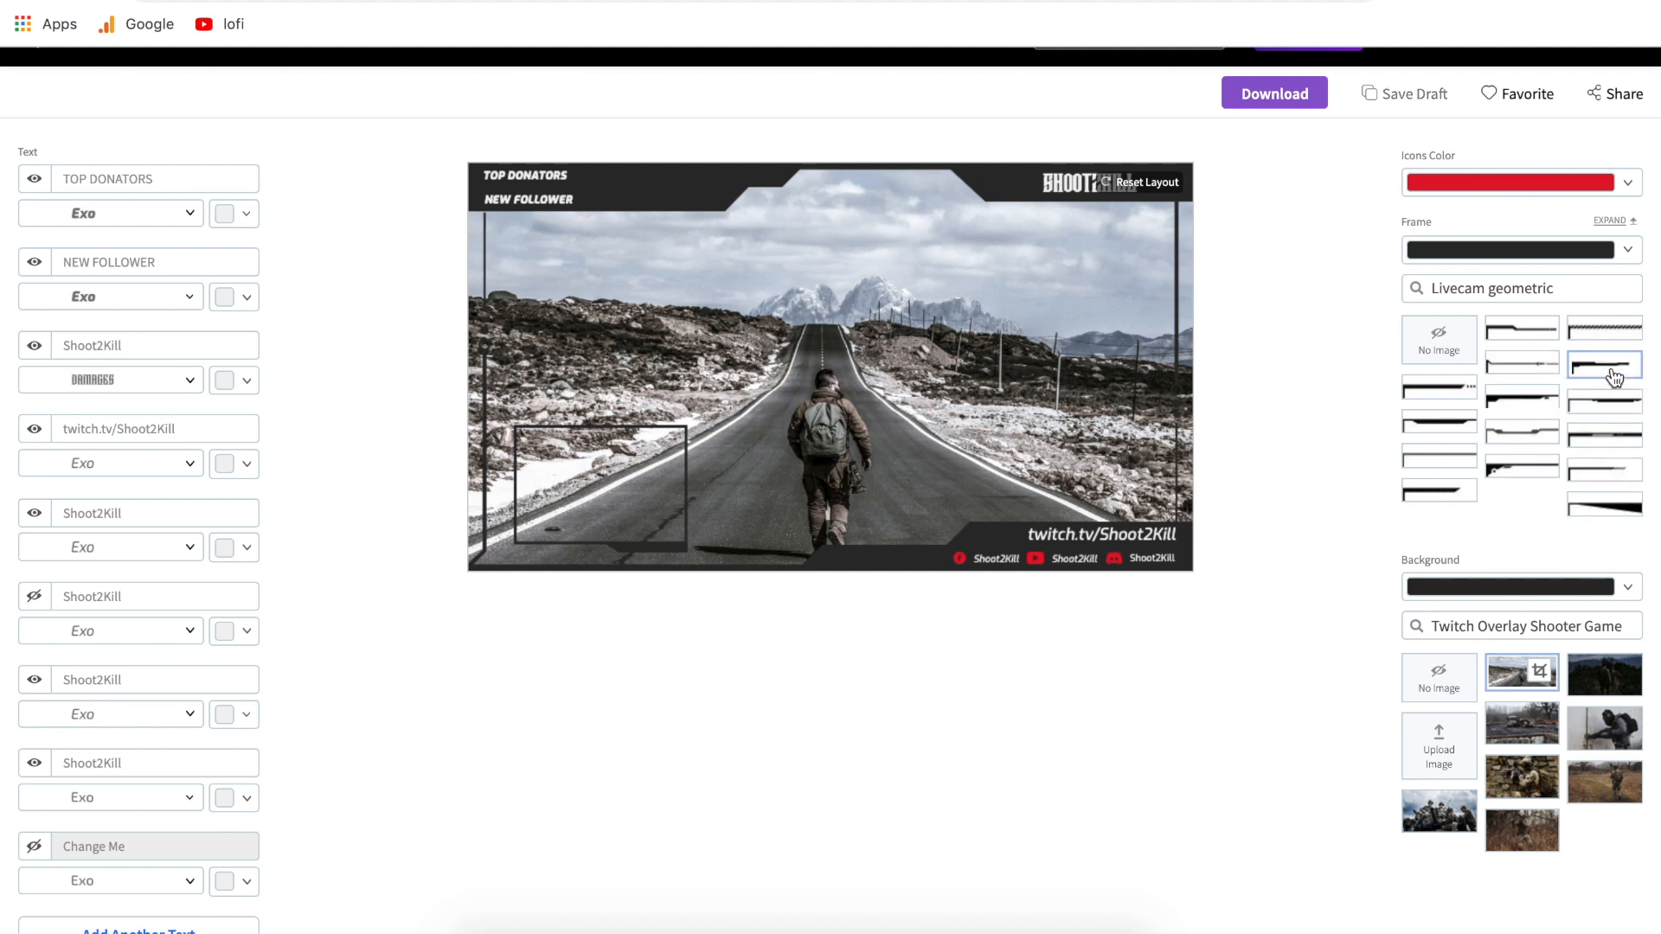
click(1611, 439)
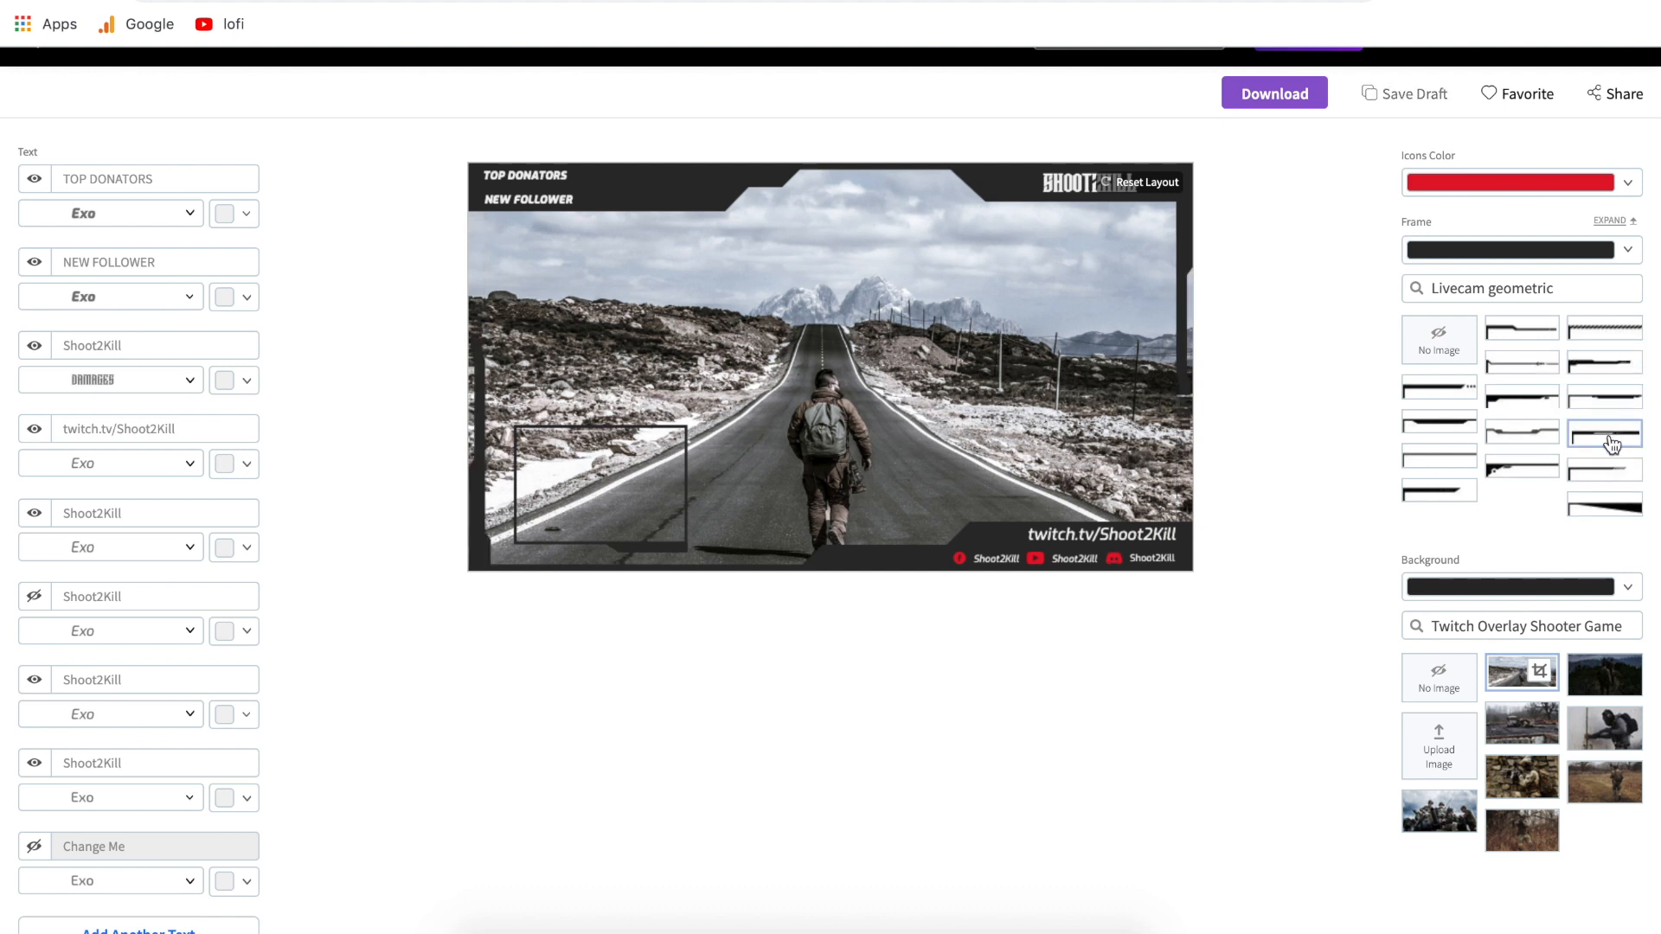
click(1522, 474)
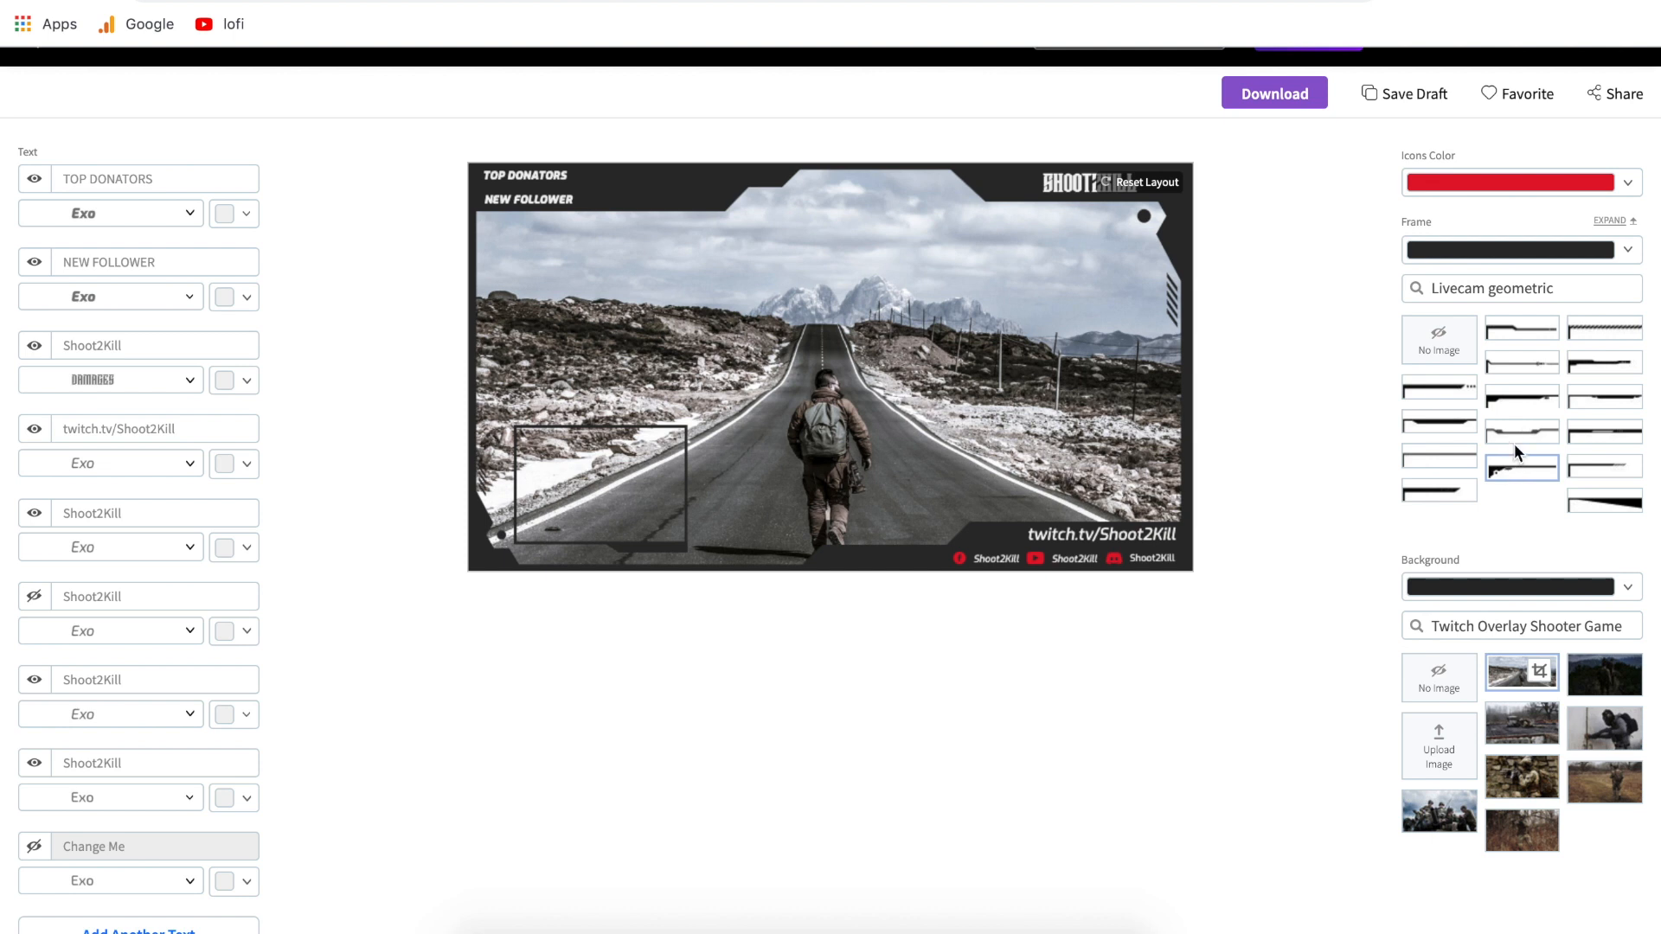
- Try a mid-grey colour for the frame, and restore its dark colour
click(1629, 253)
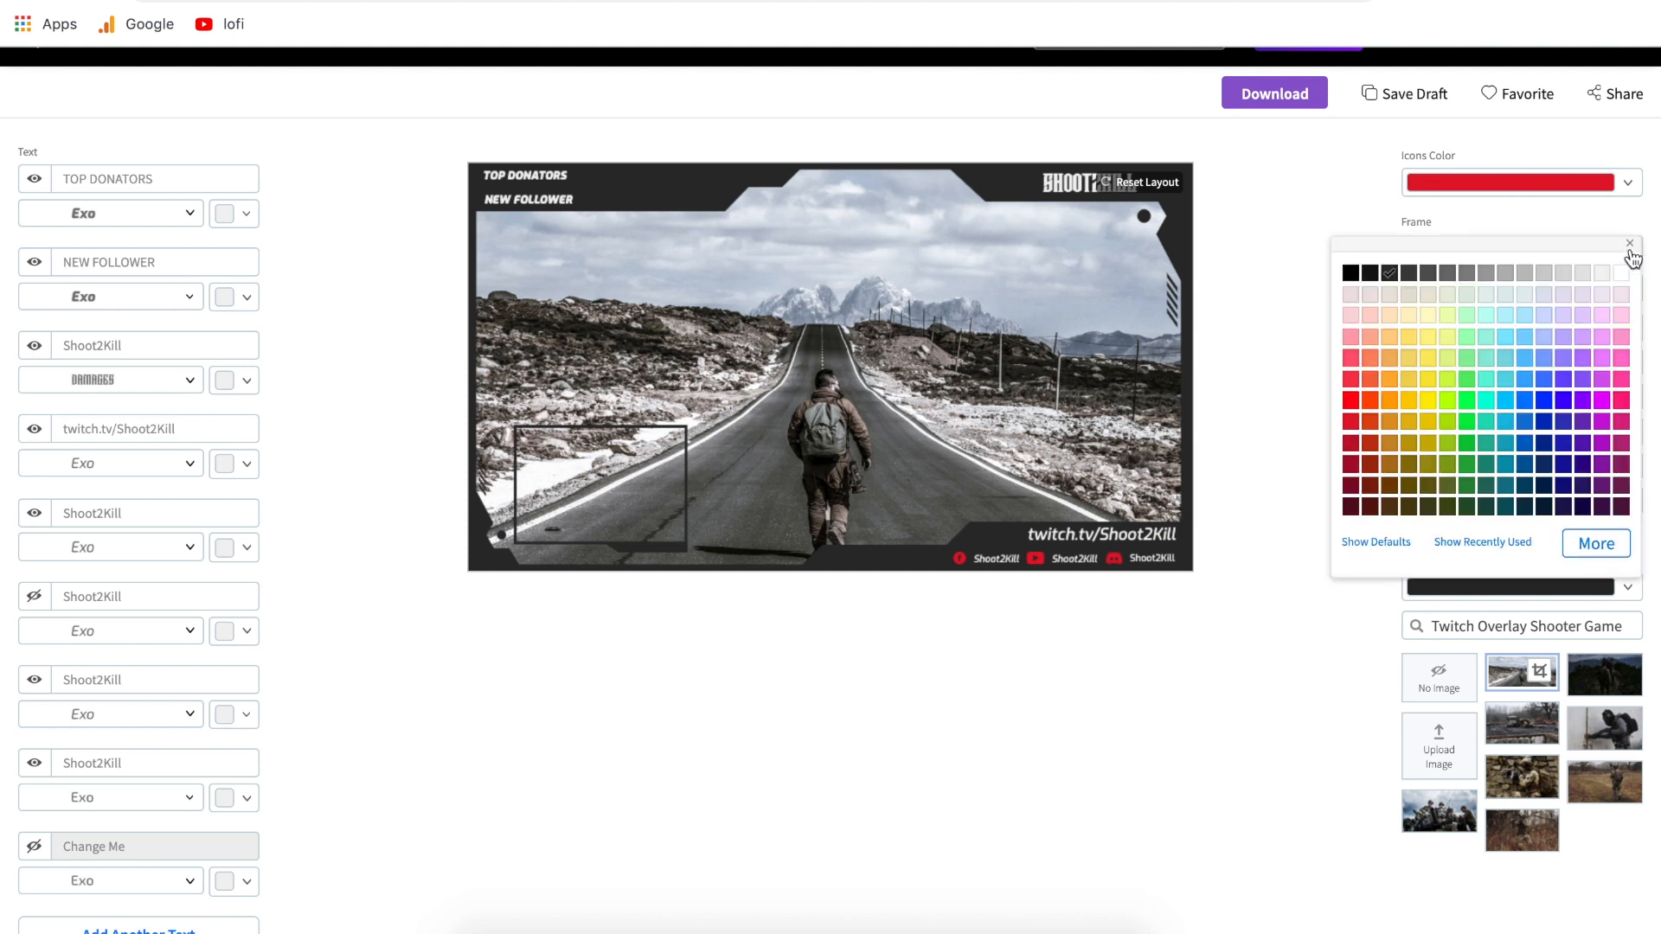
click(1507, 274)
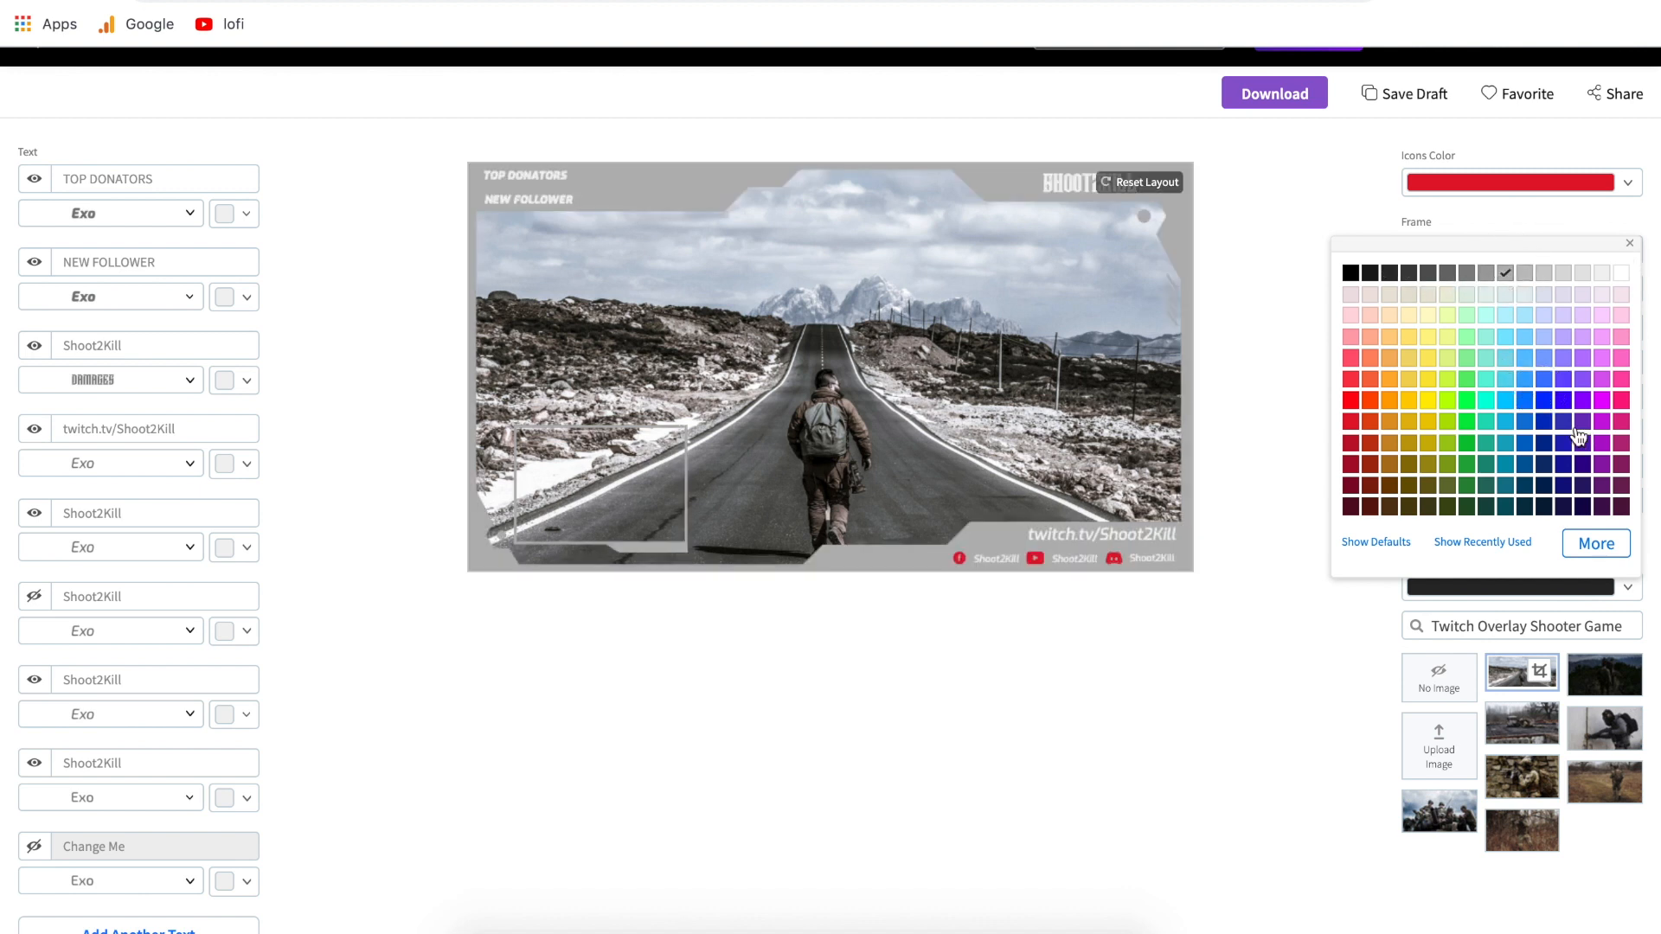
click(1272, 232)
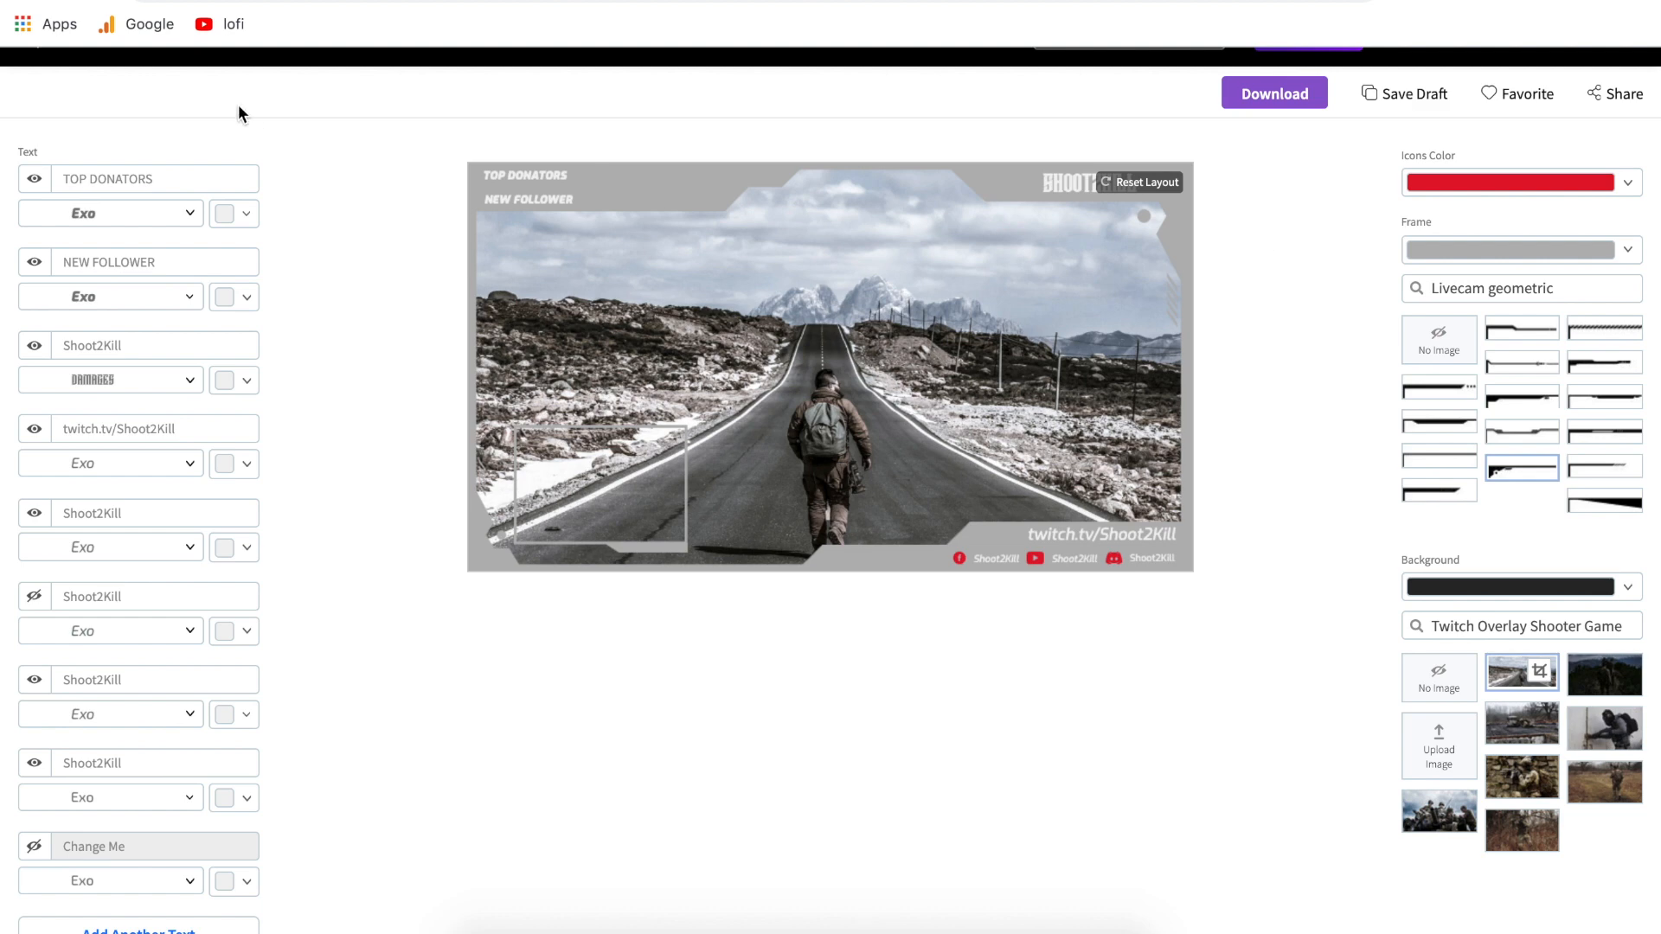
click(25, 1)
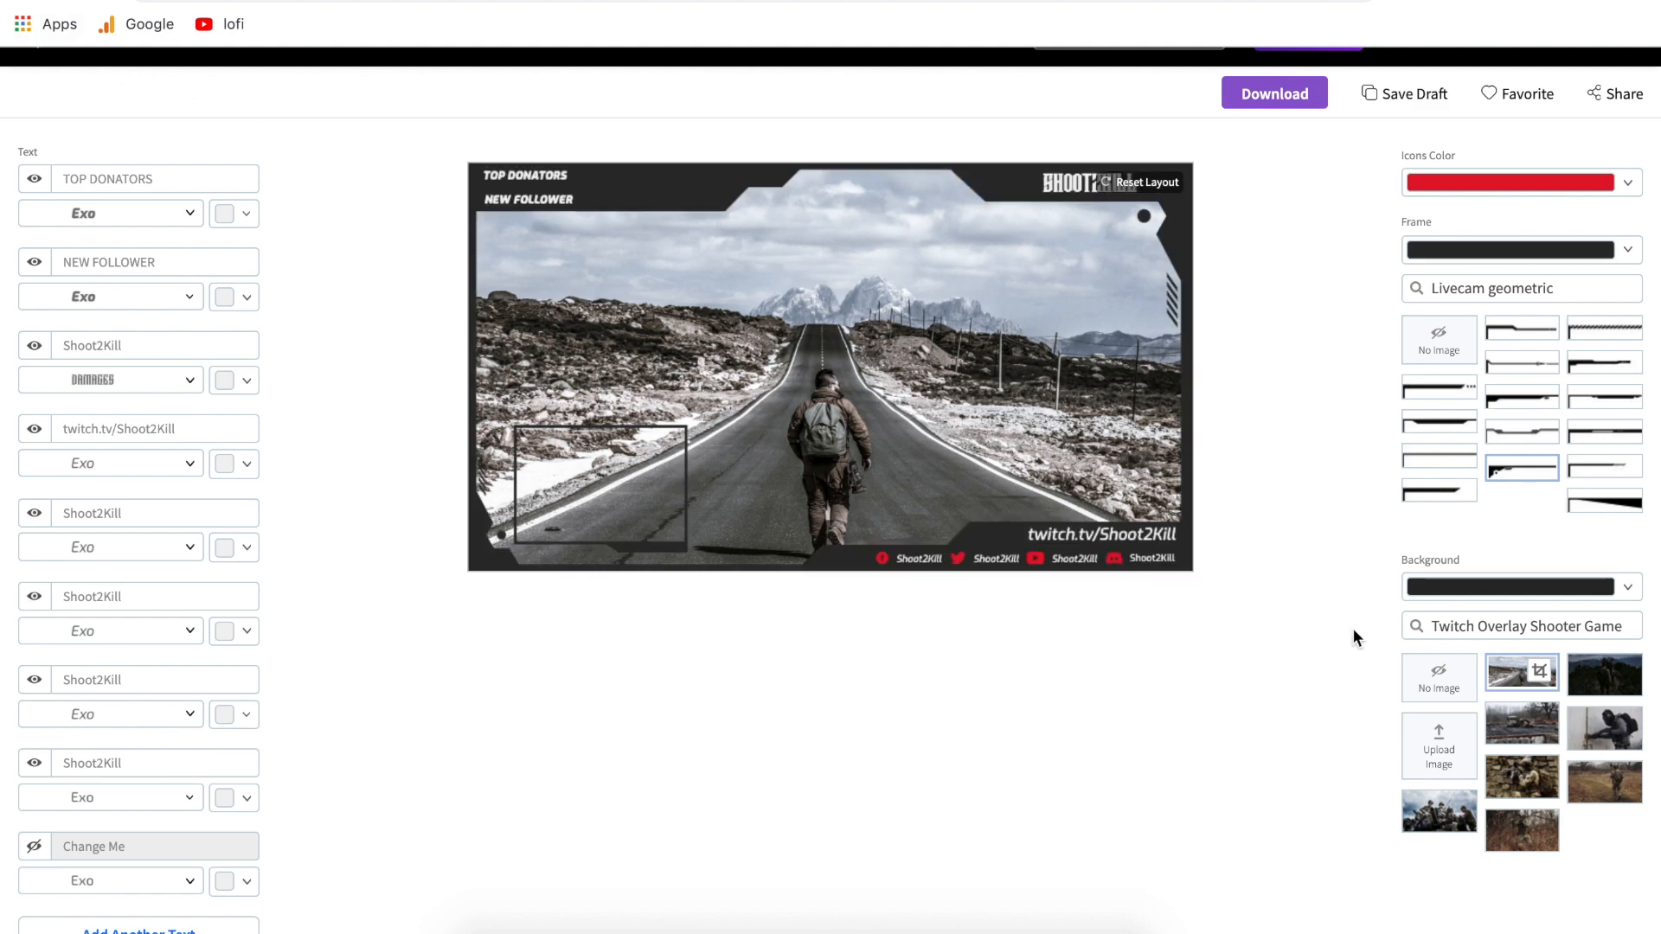
- Remove the background image from the overlay and set the background colour to transparent
scroll(1352, 637, down, 1)
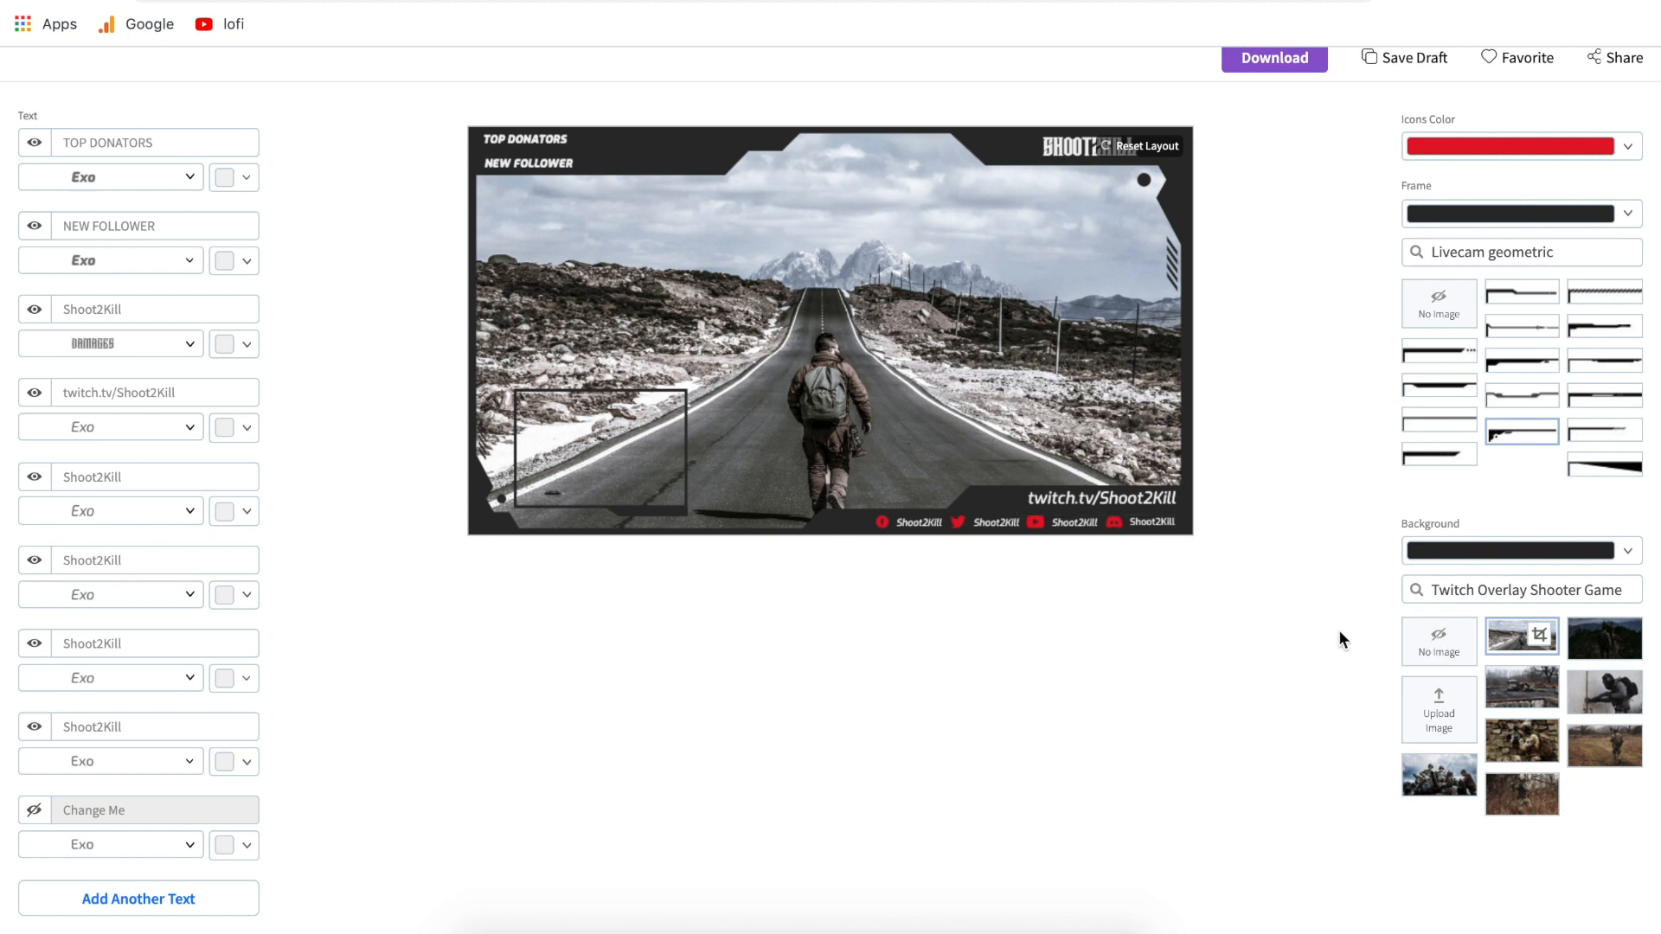
click(1420, 656)
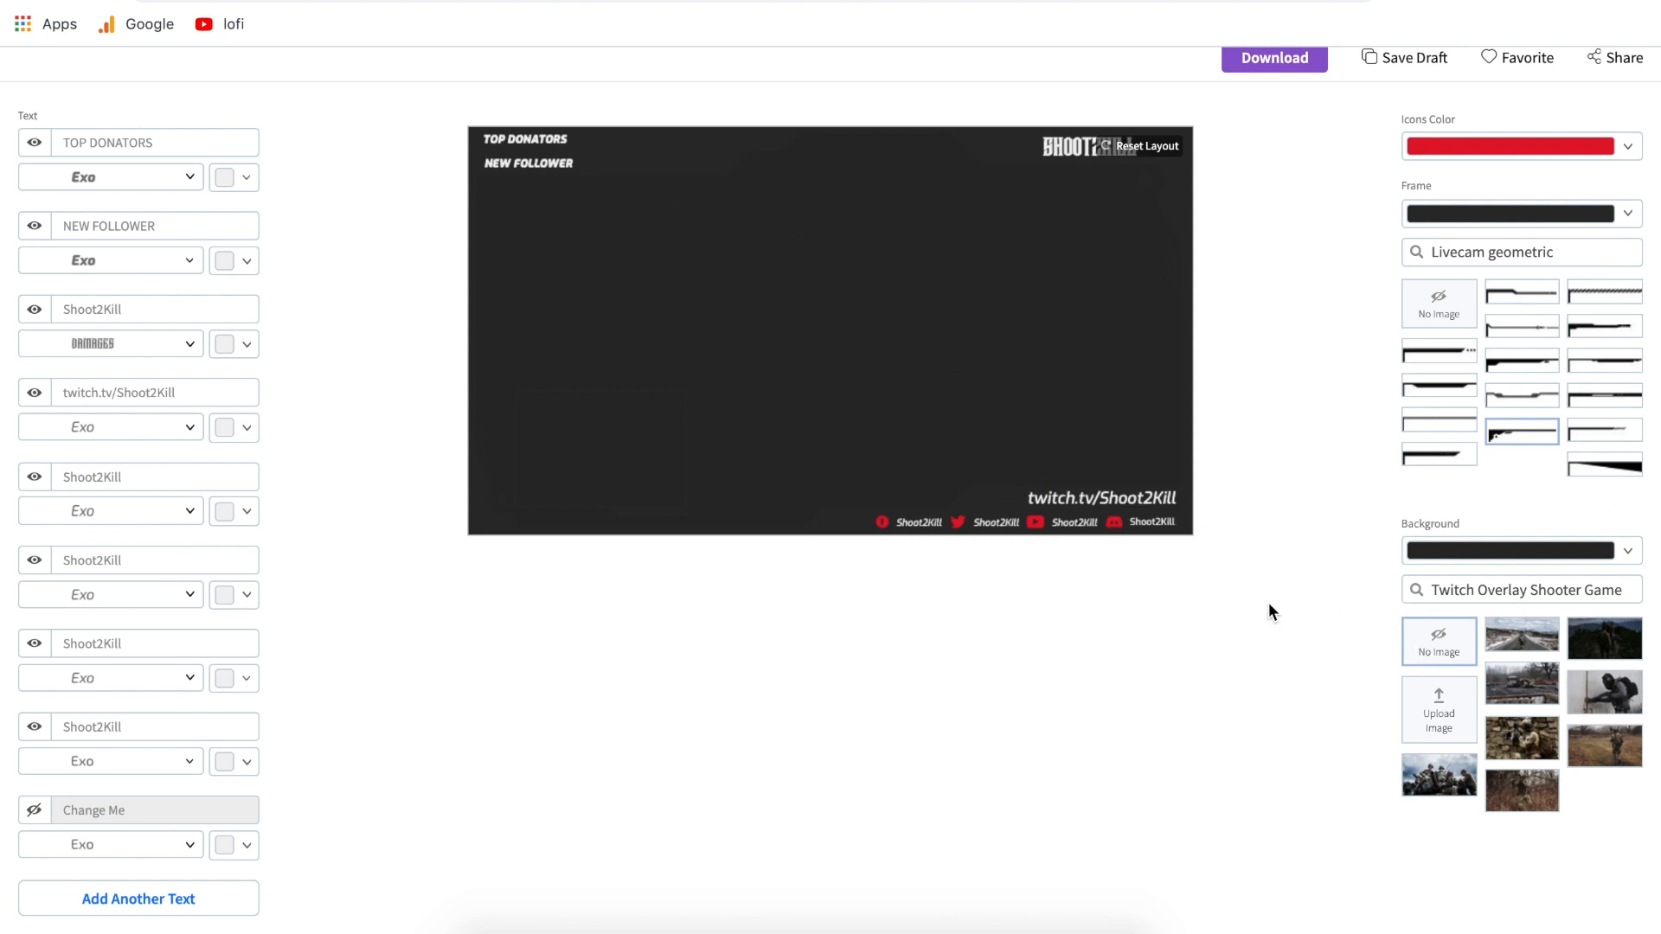
click(1625, 558)
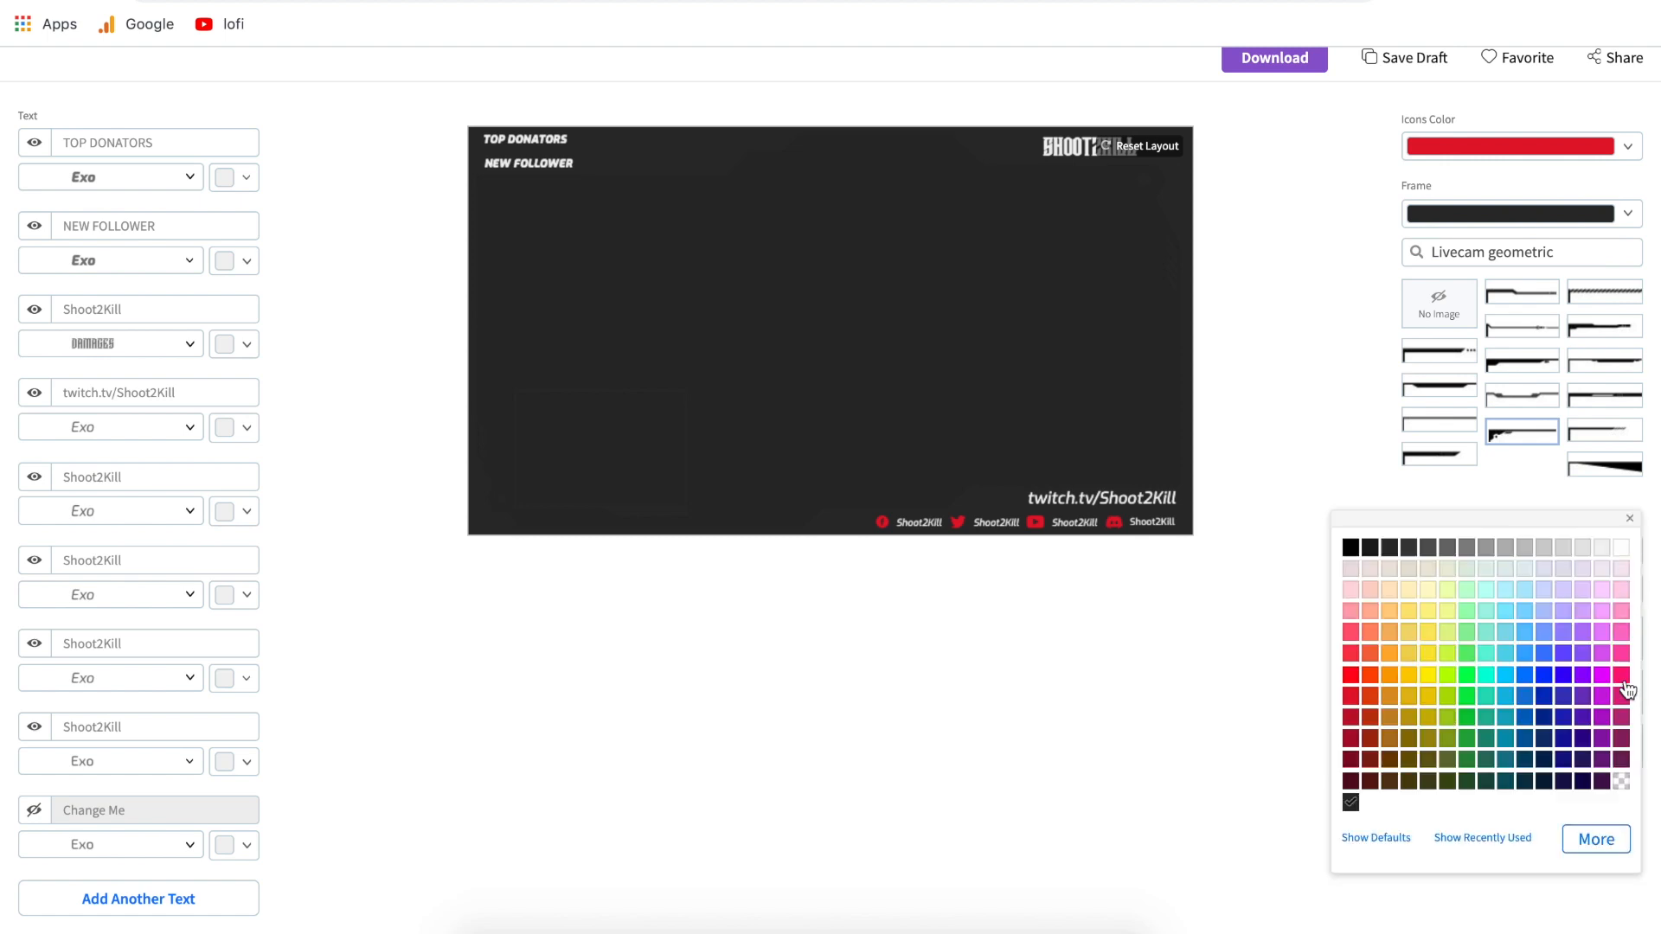
click(1621, 782)
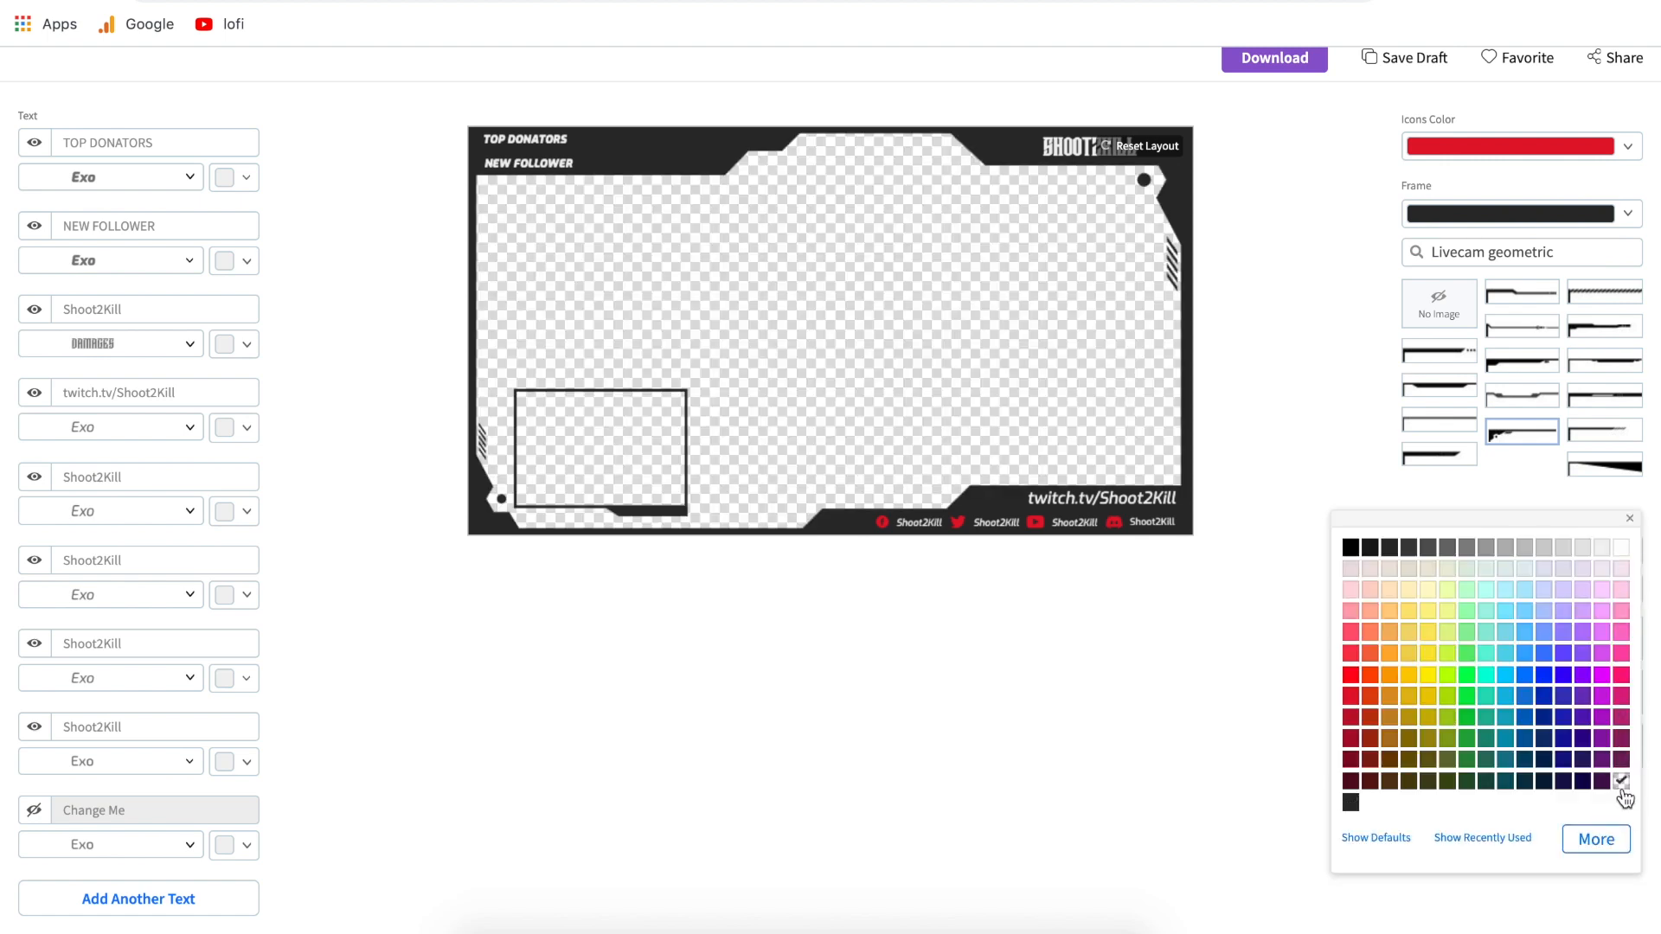
click(1310, 379)
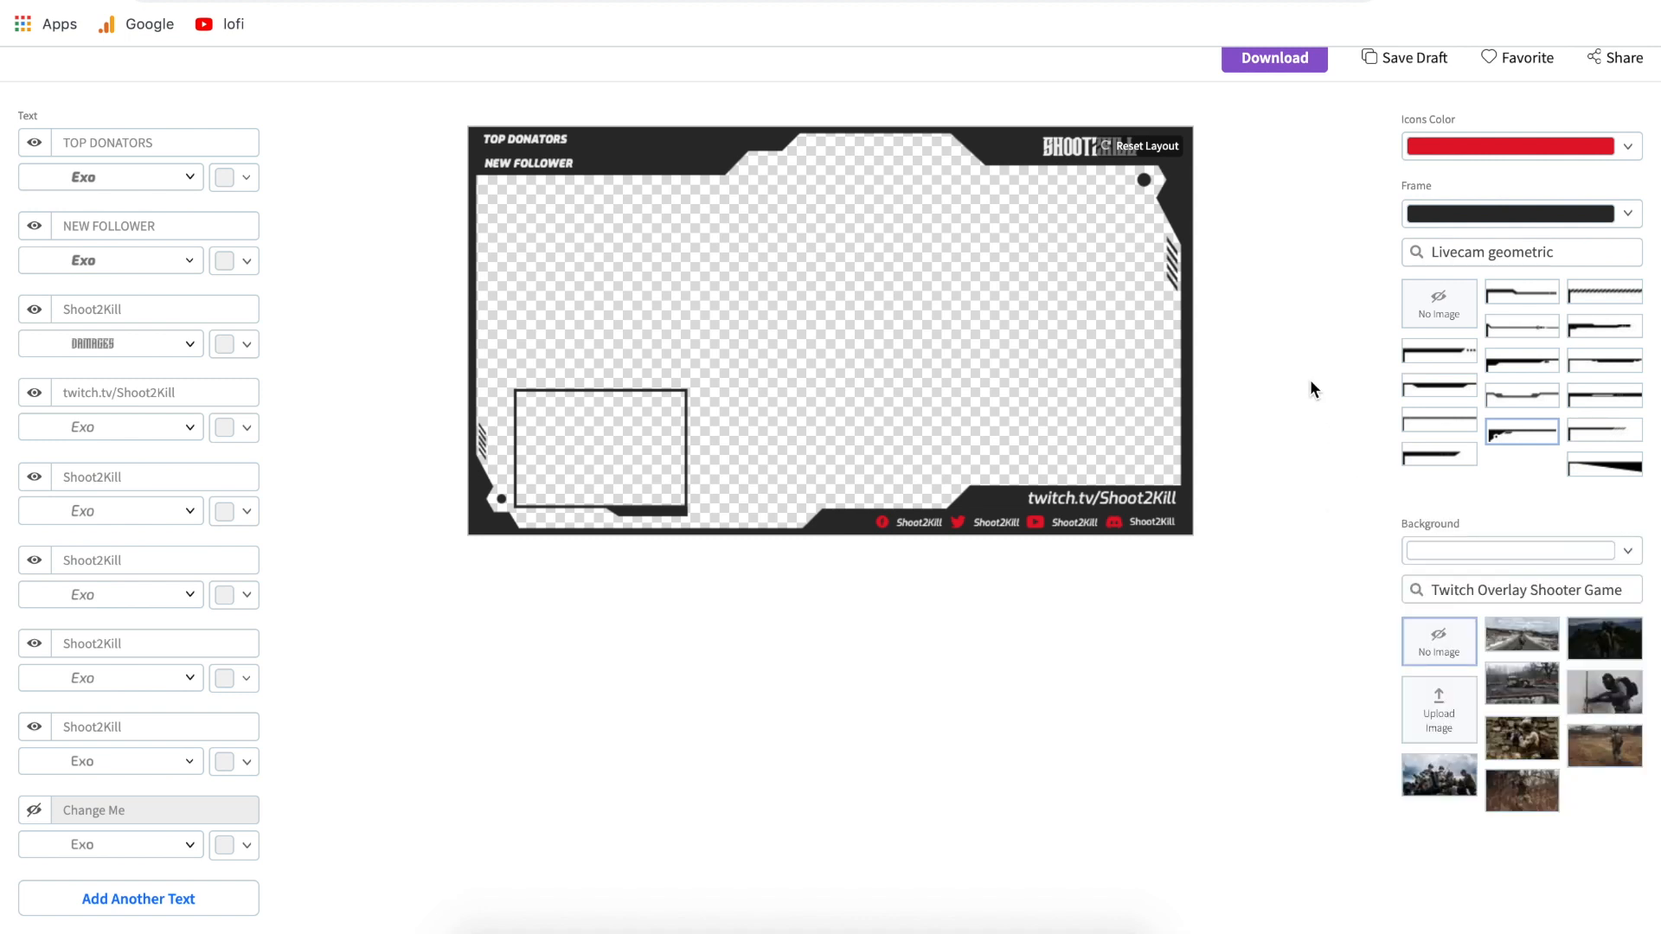
- Download the finished overlay with the transparent background to the computer
scroll(1309, 378, up, 1)
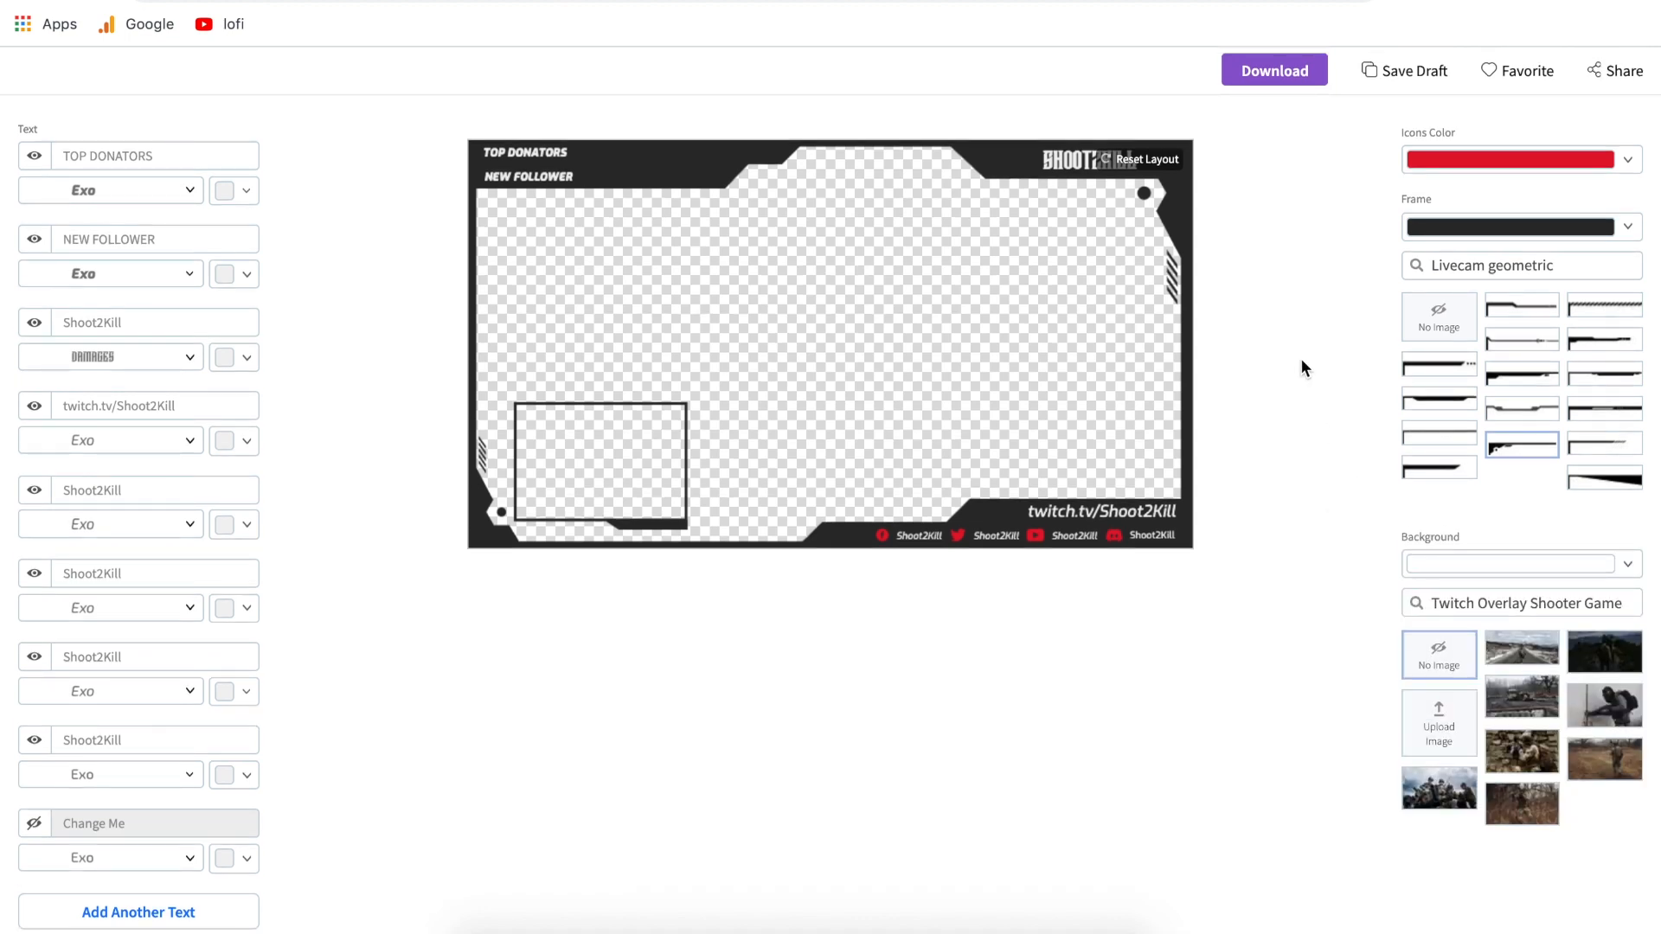
click(1278, 81)
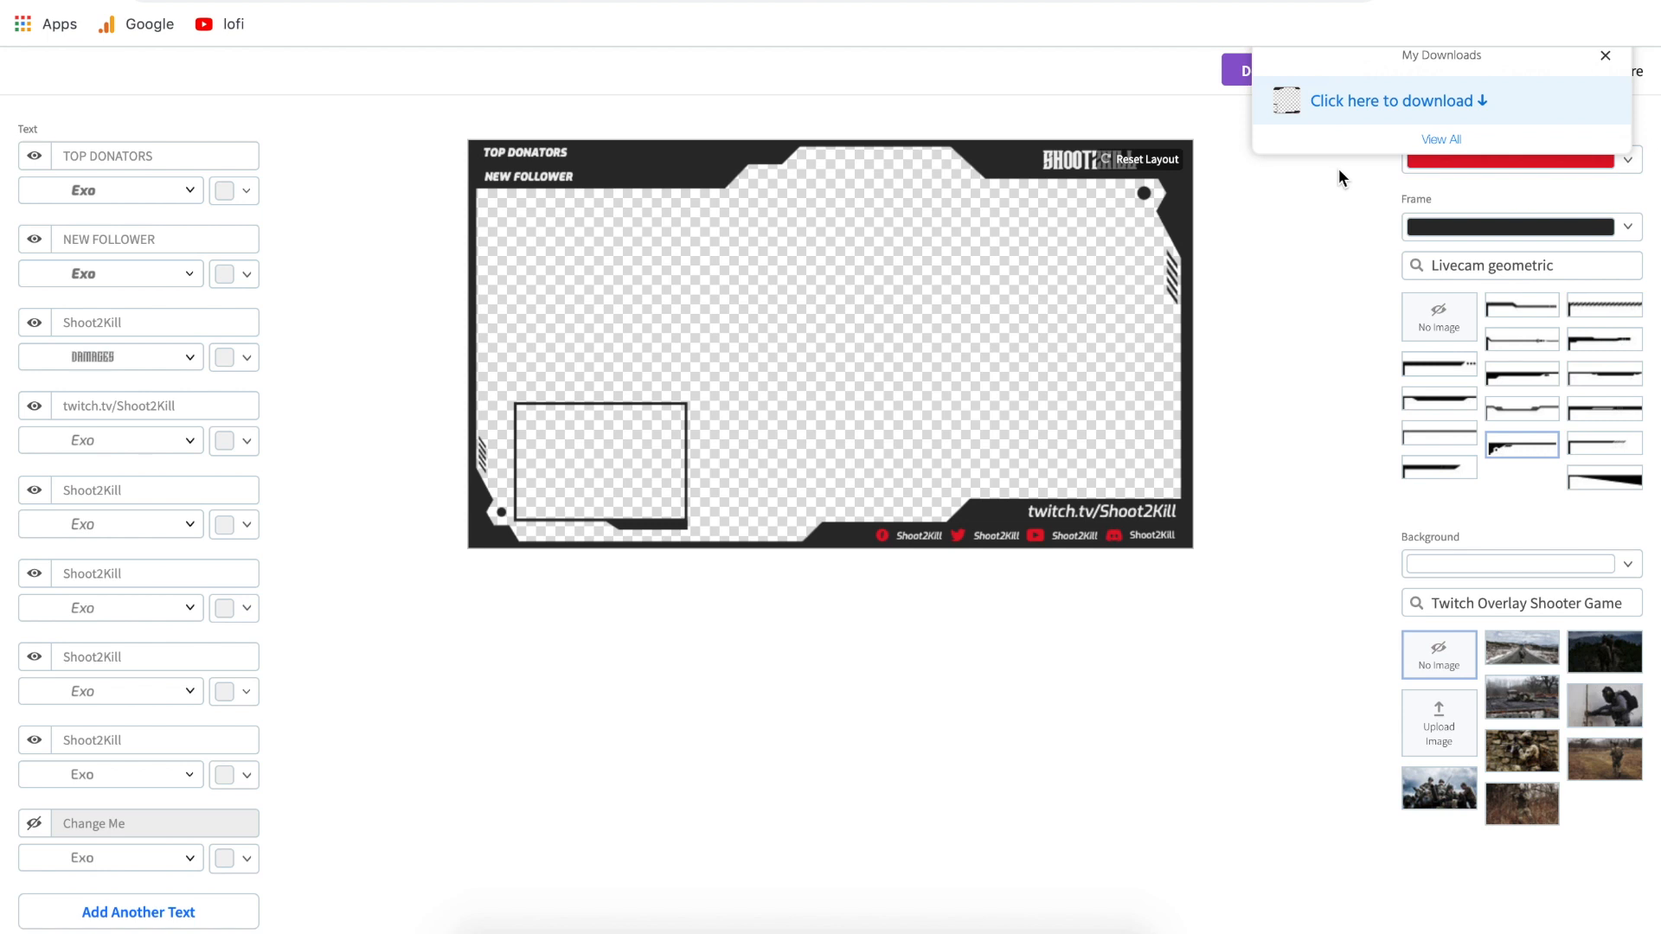
click(1382, 102)
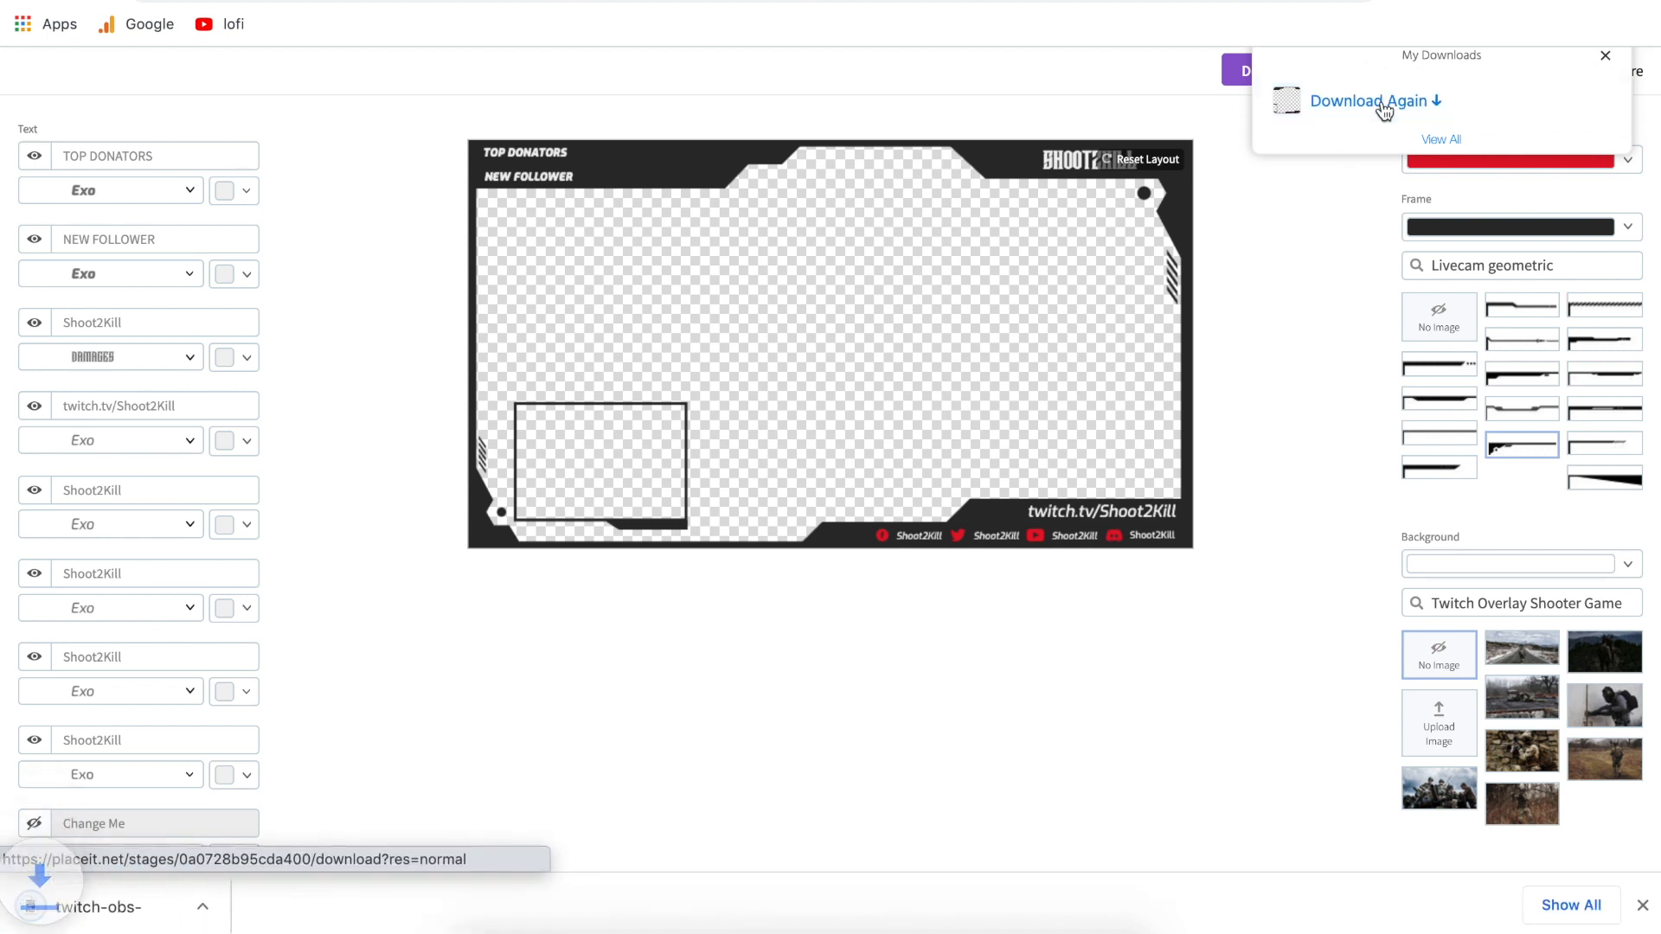
- Open the downloaded overlay PNG in the image viewer, check it zoomed out, and close it
click(129, 907)
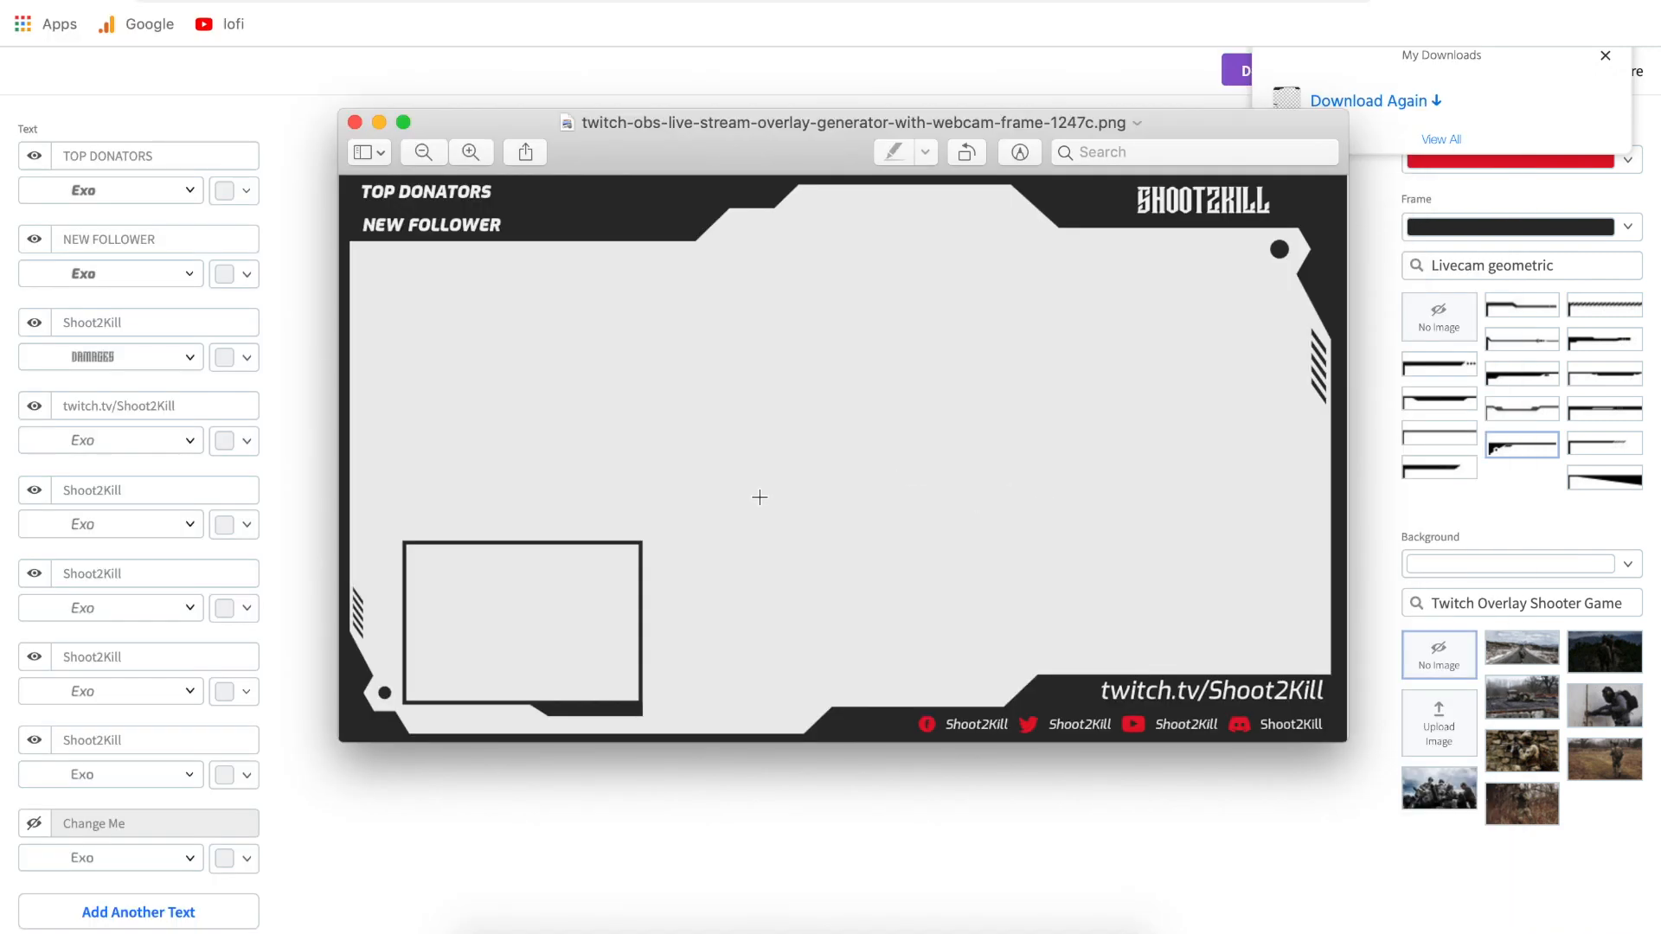
key(super+minus)
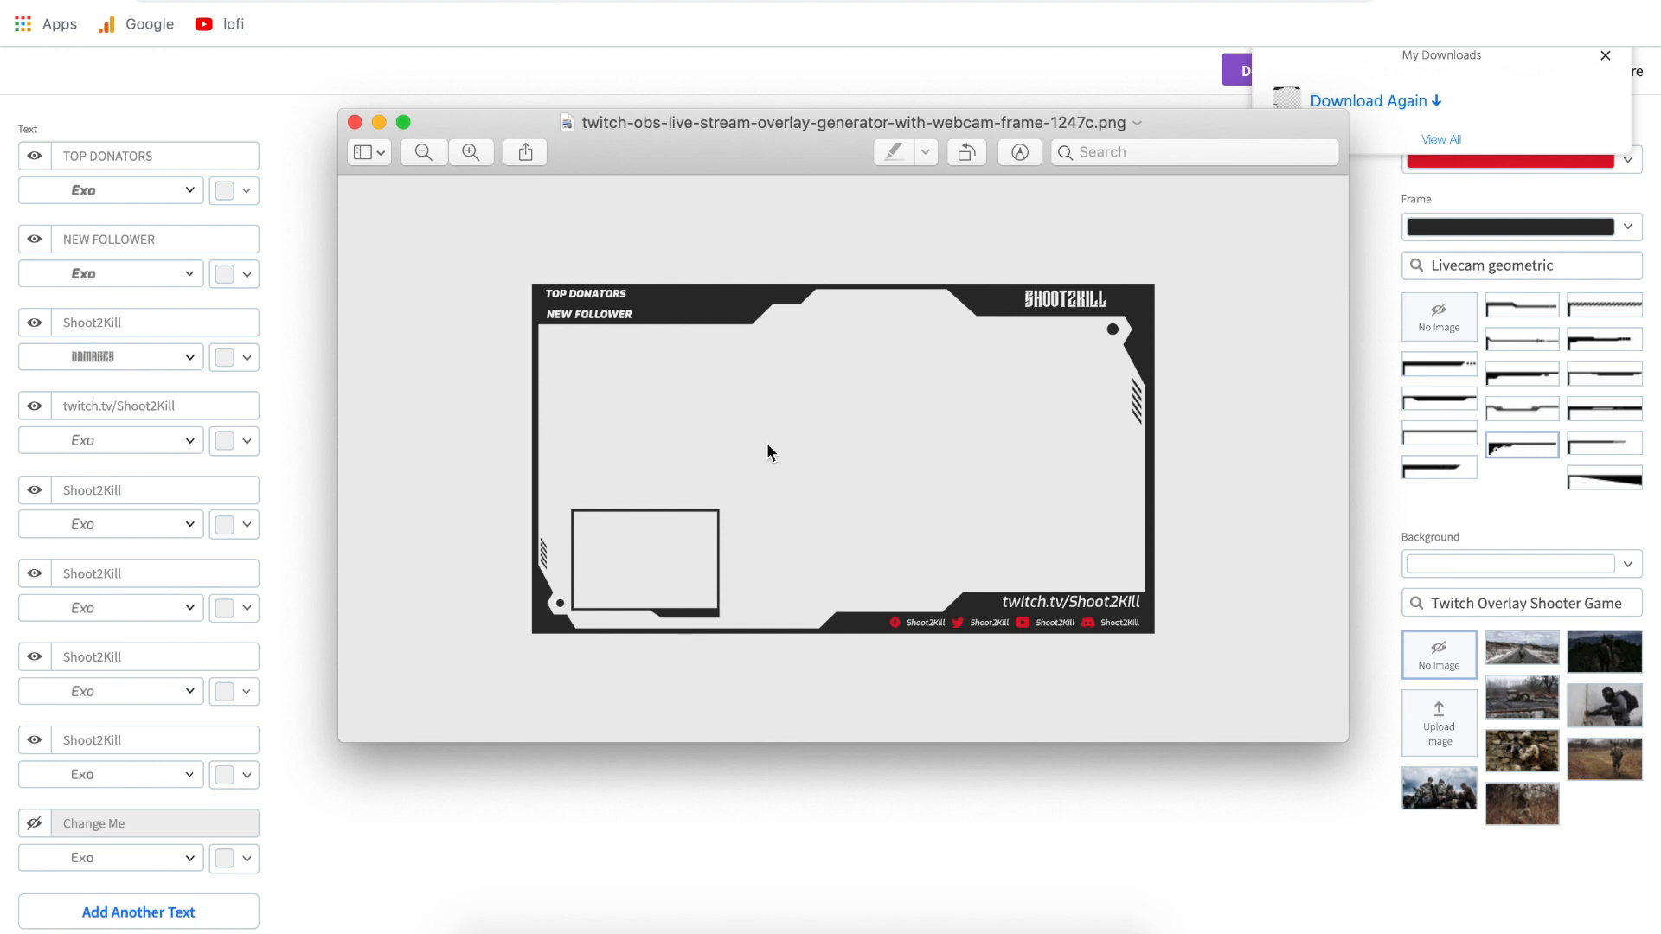
click(355, 122)
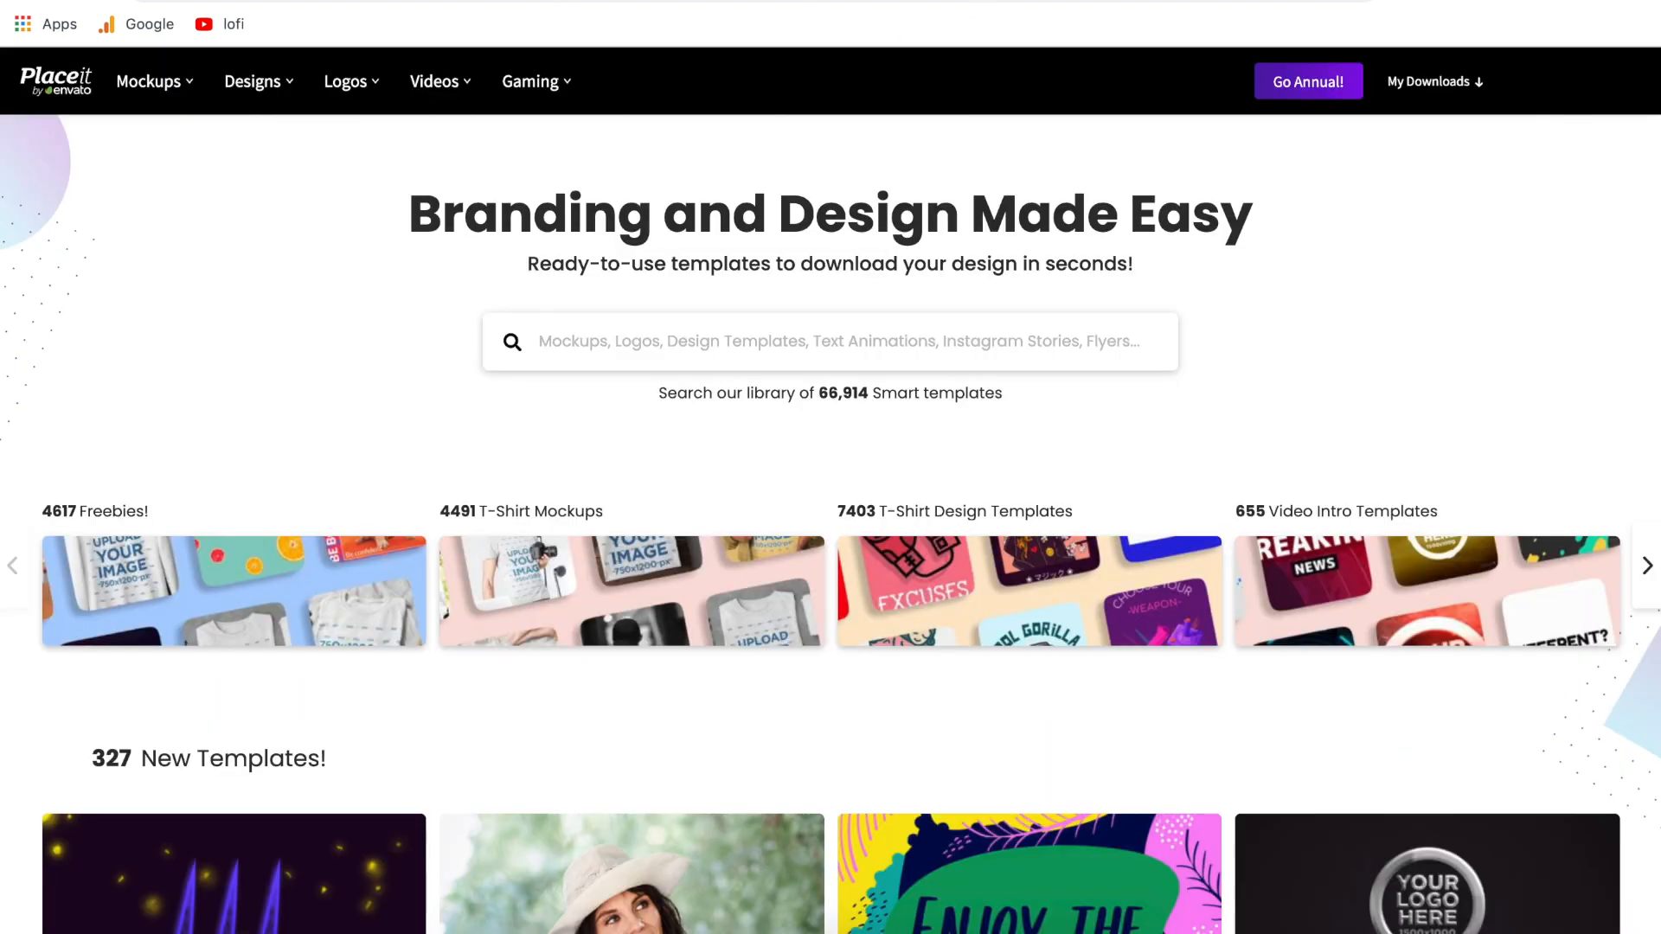
- Open the Twitch Overlays gaming templates, filter them by Free, and browse the free designs
mouse_move(542, 97)
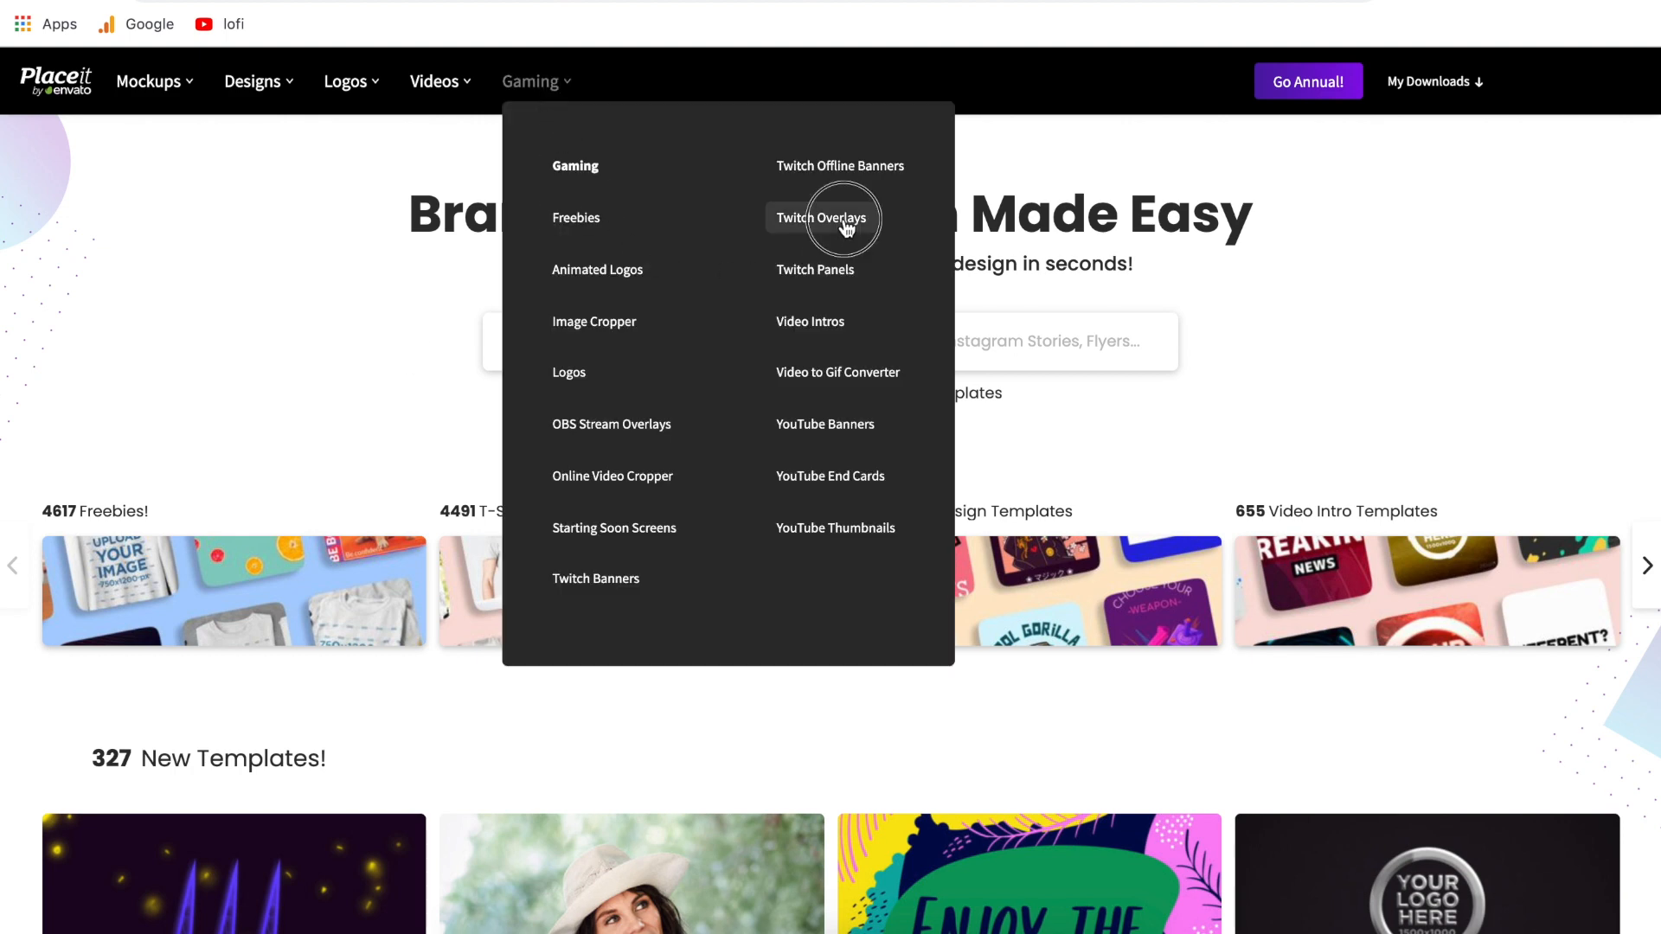
click(813, 218)
click(208, 575)
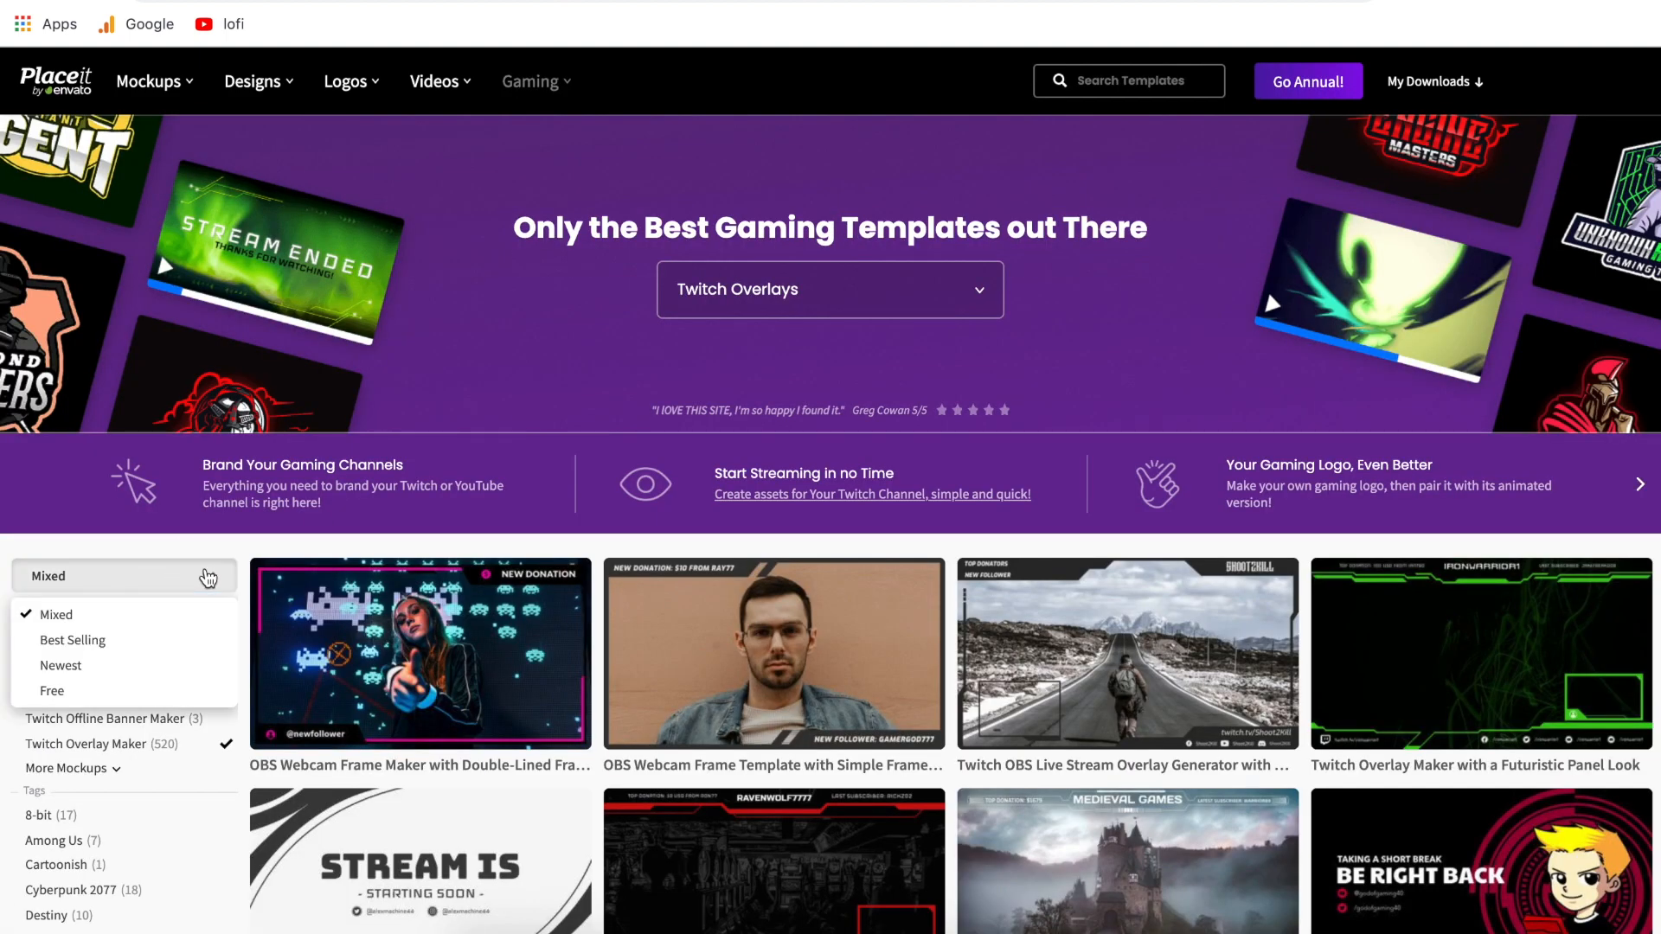
click(60, 690)
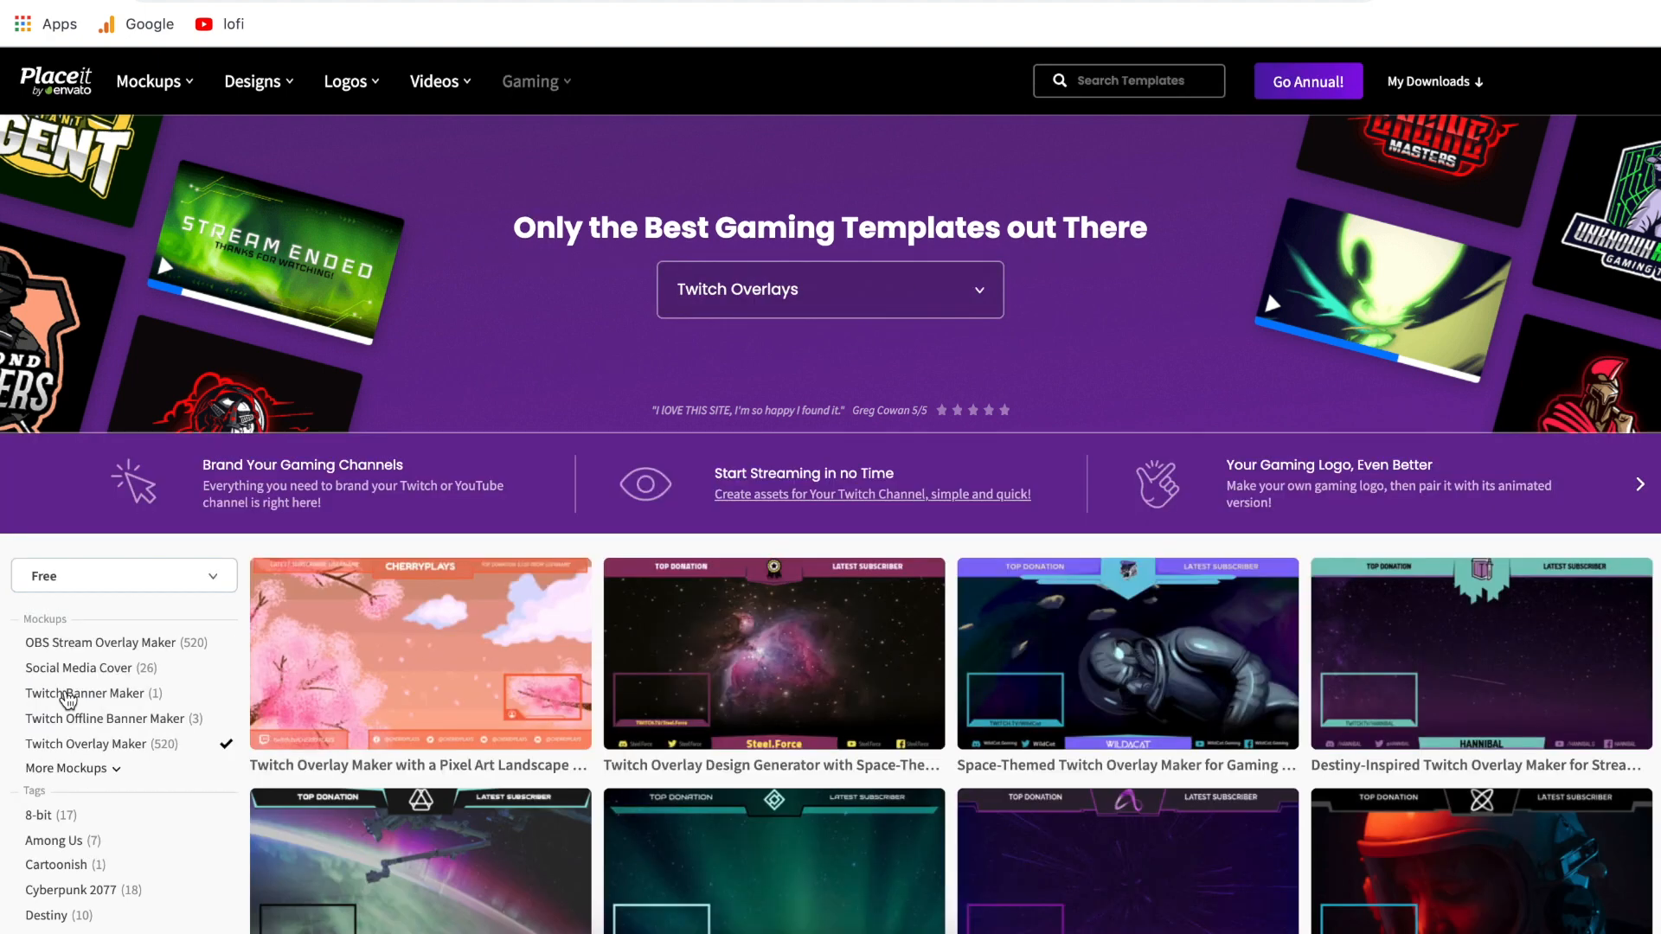
scroll(1279, 356, down, 4)
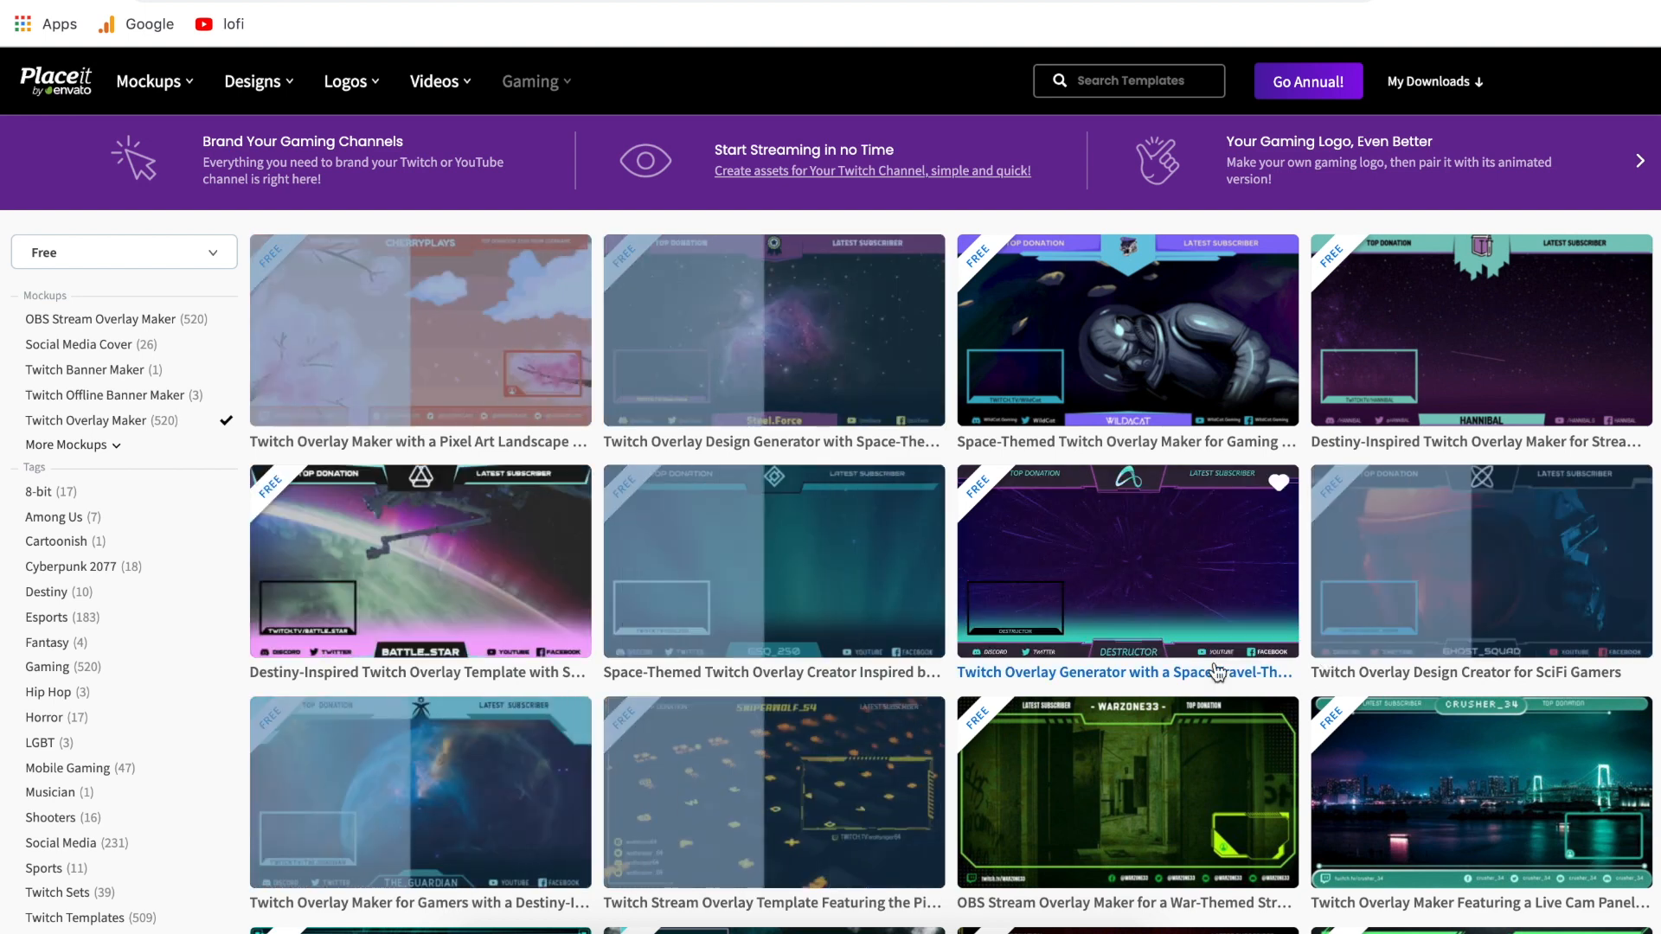
scroll(1218, 672, up, 4)
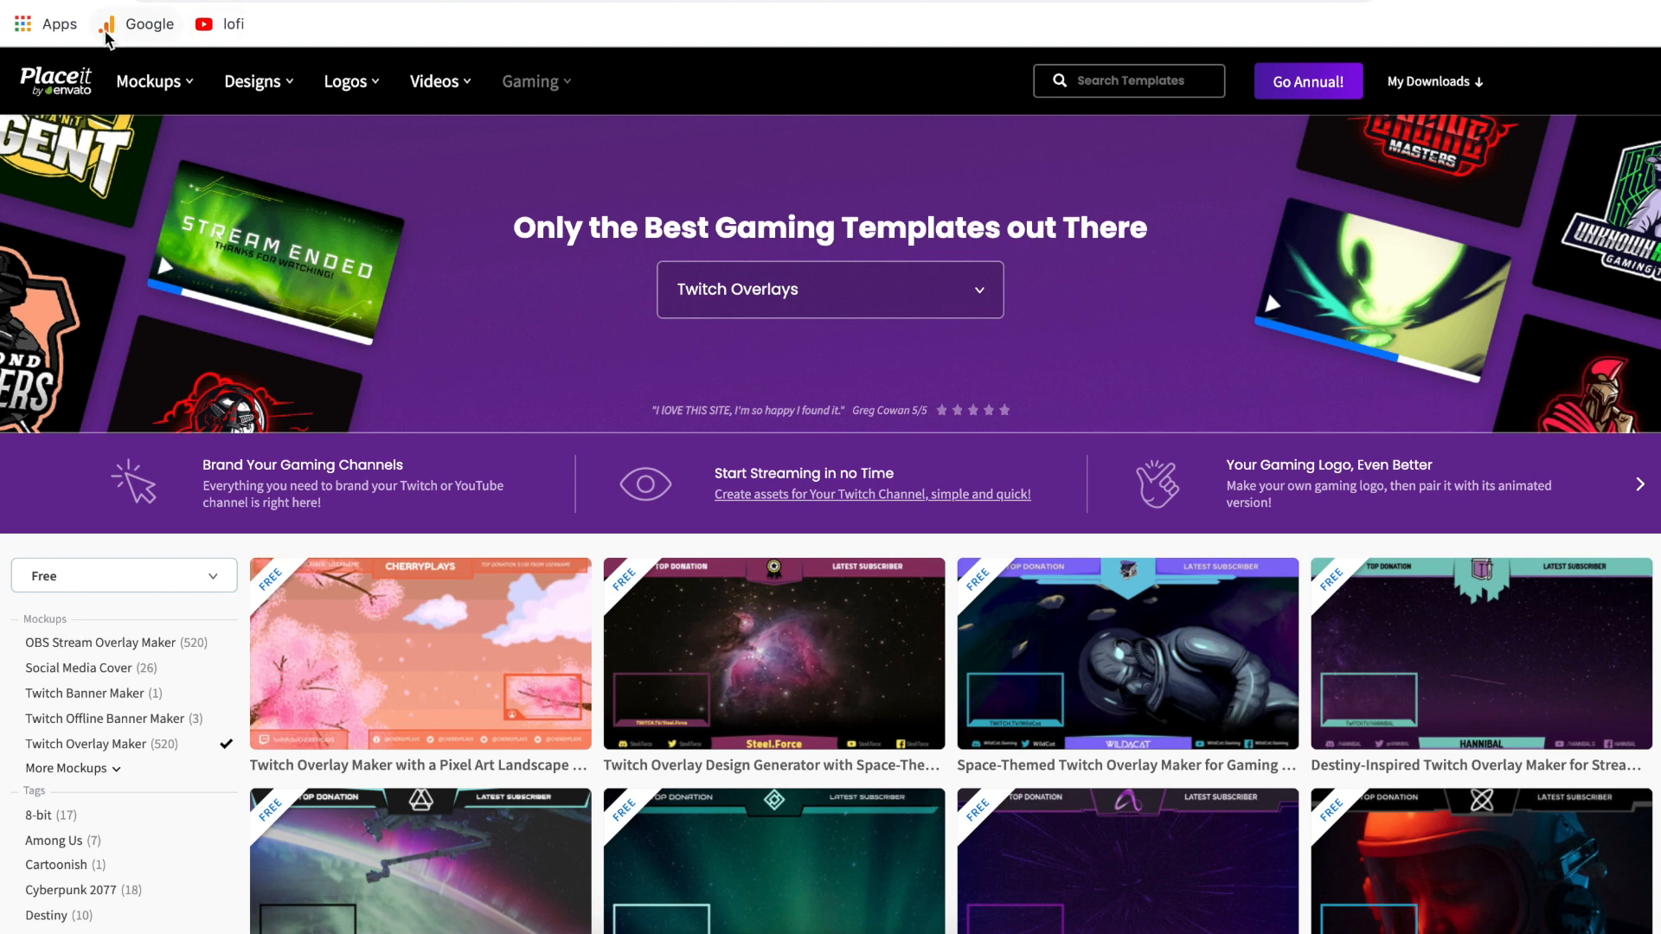
- Return to the Placeit home page and look over the new templates and the Gaming, Videos and Designs categories
click(60, 83)
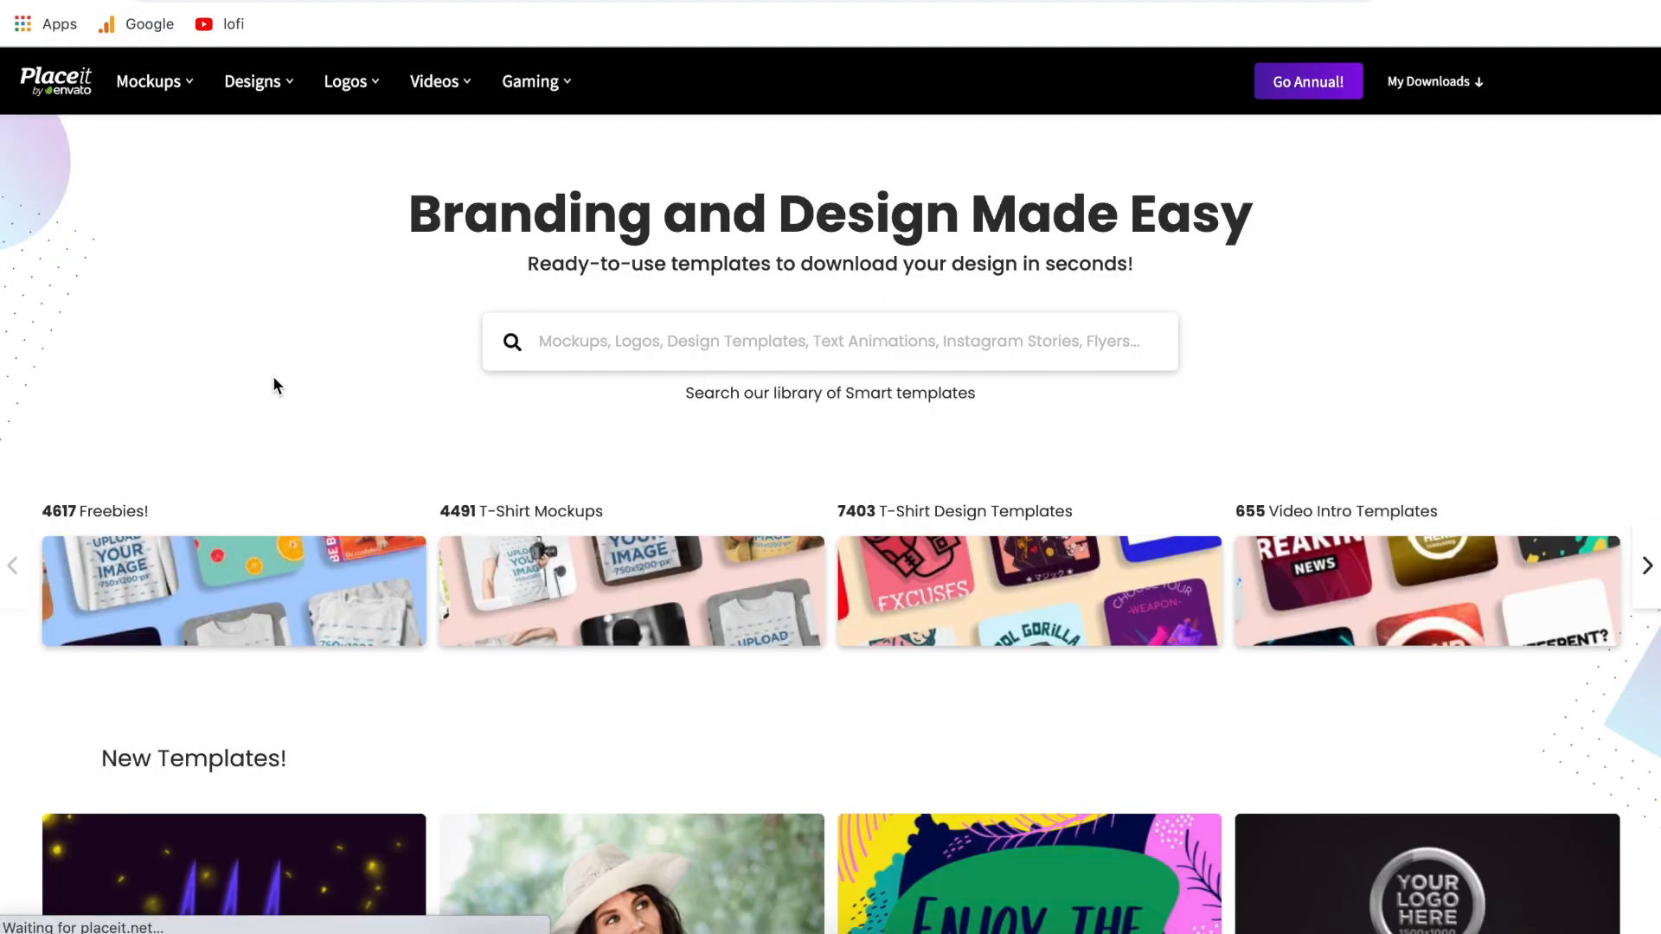
scroll(275, 386, down, 6)
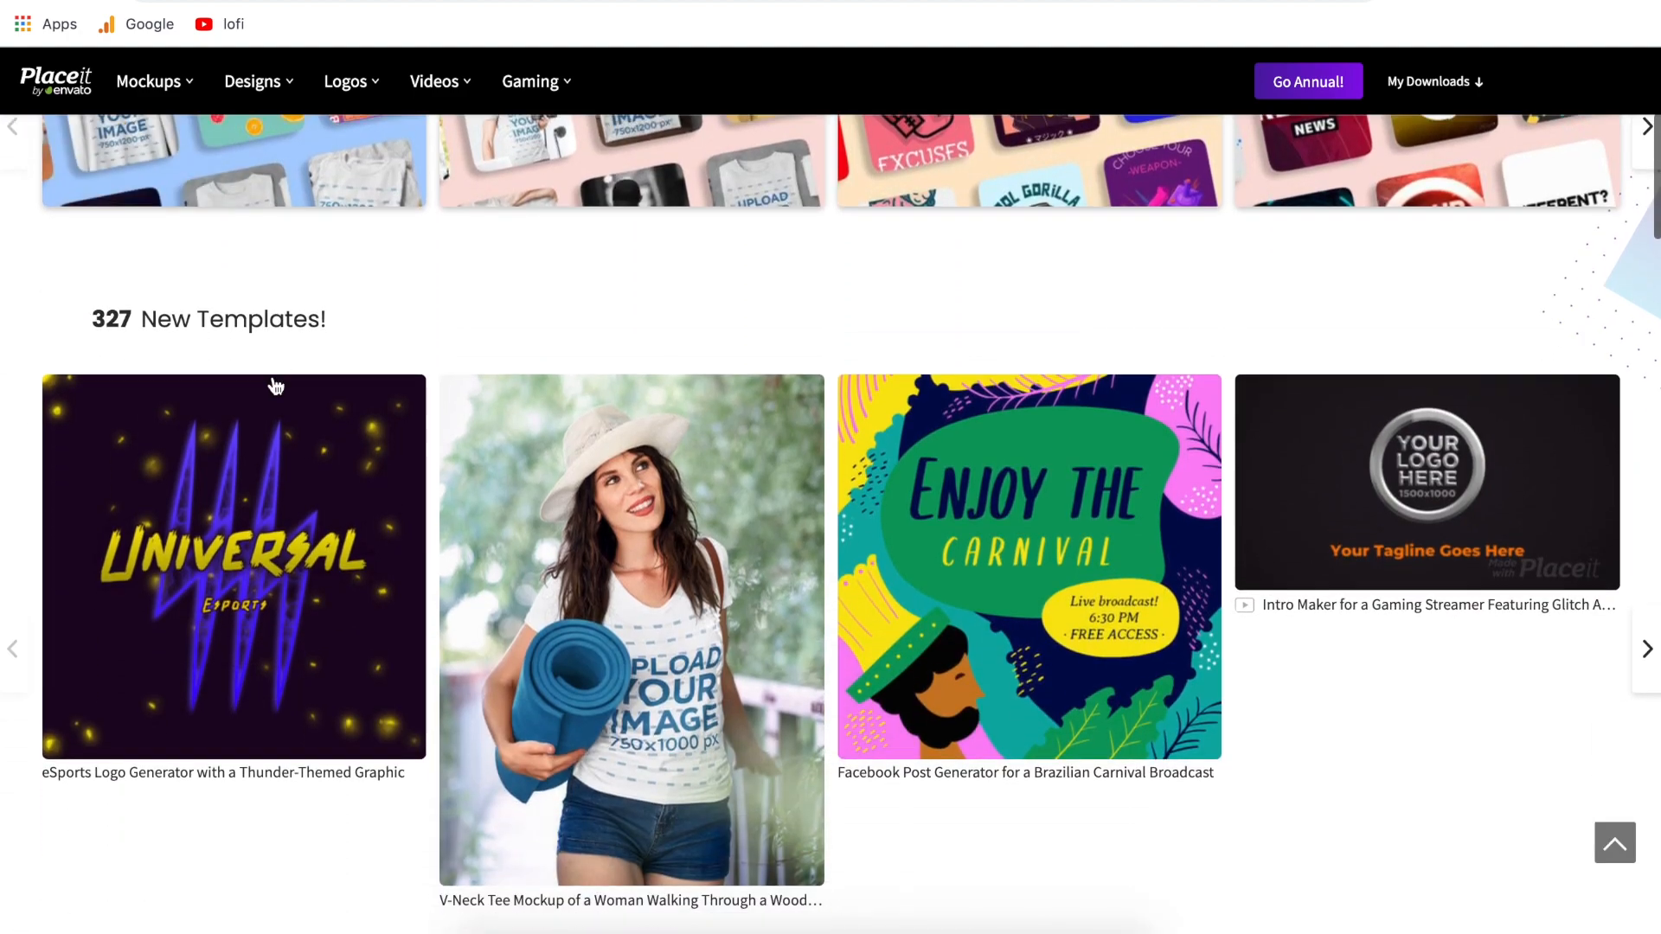
scroll(275, 381, up, 8)
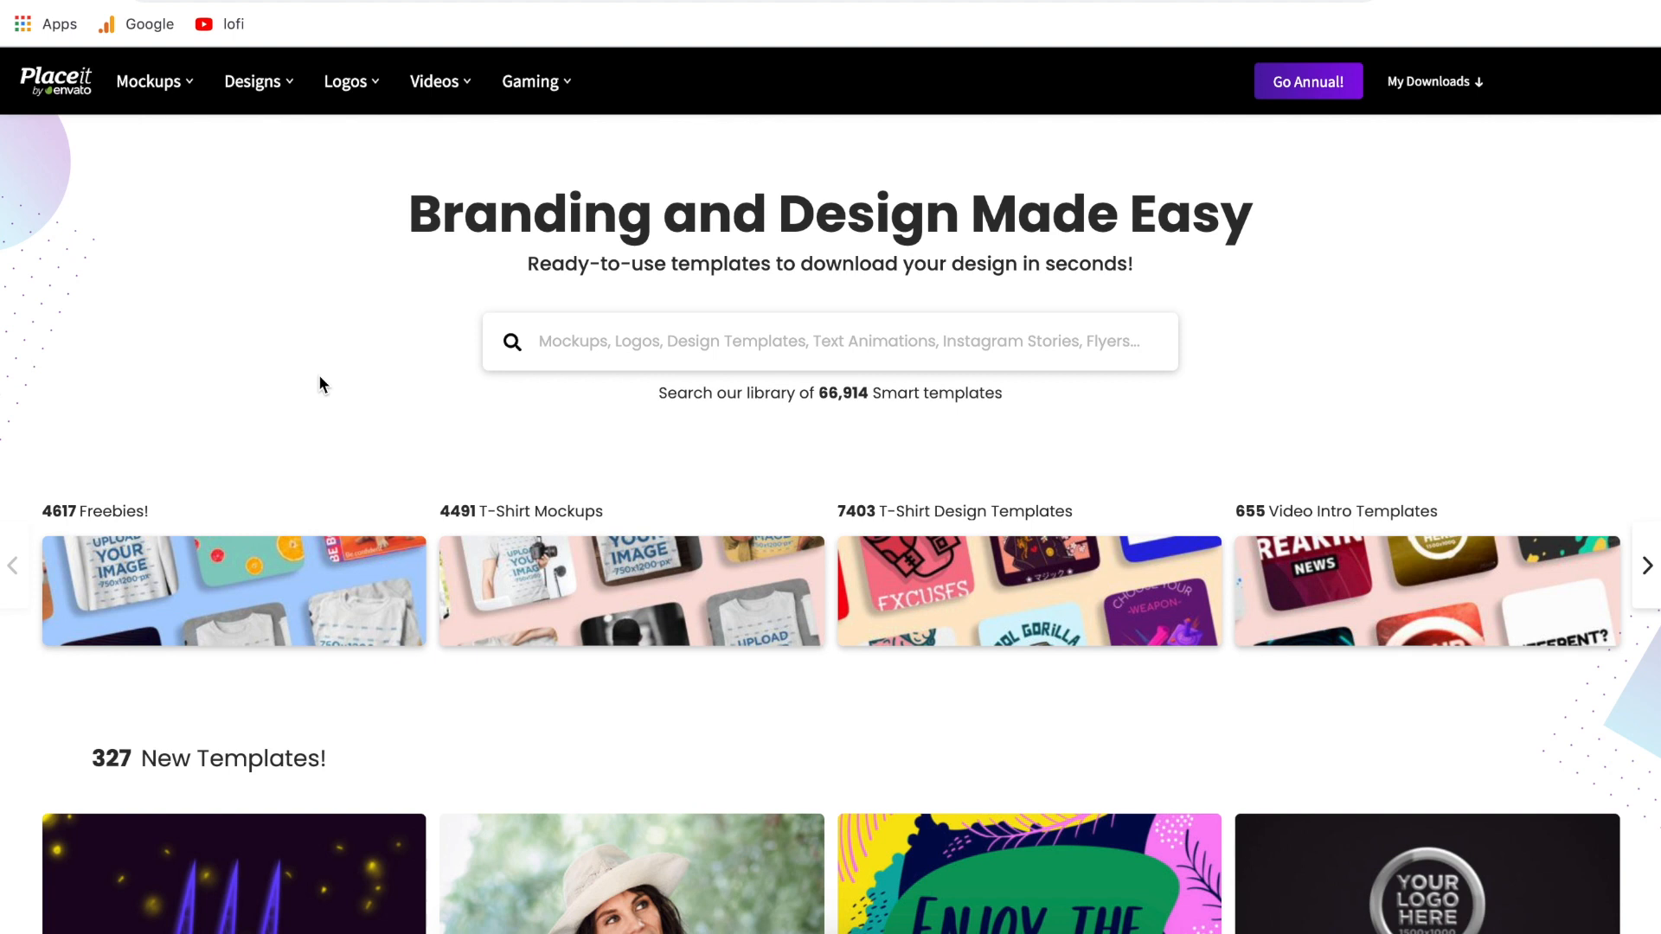
mouse_move(563, 104)
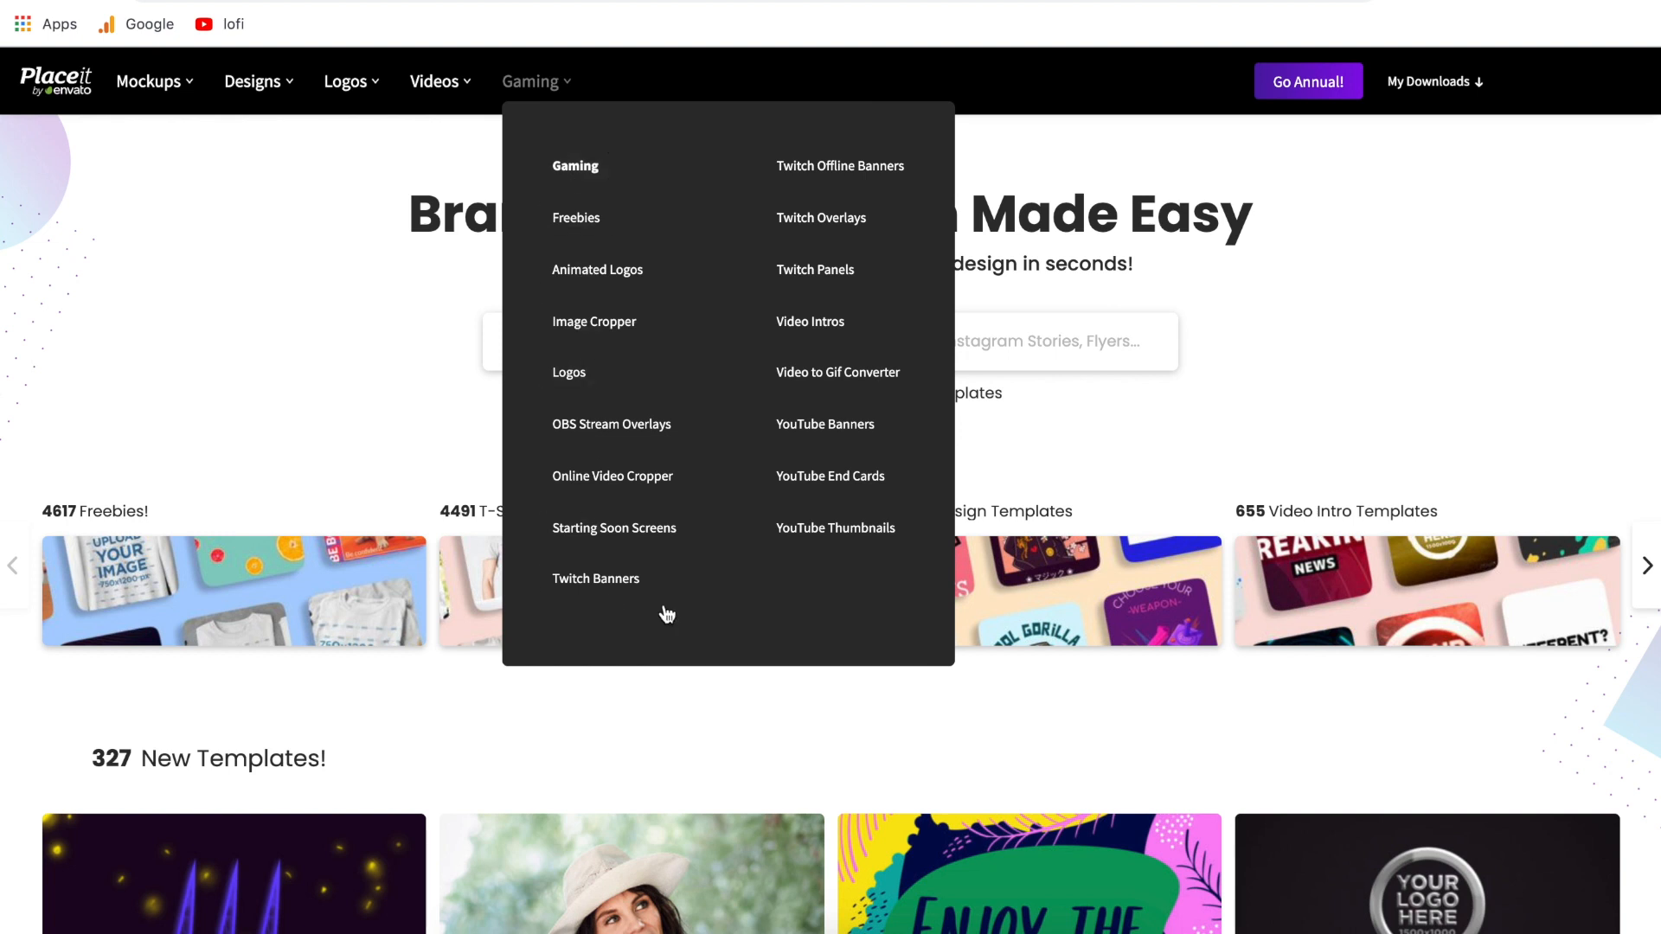
mouse_move(455, 87)
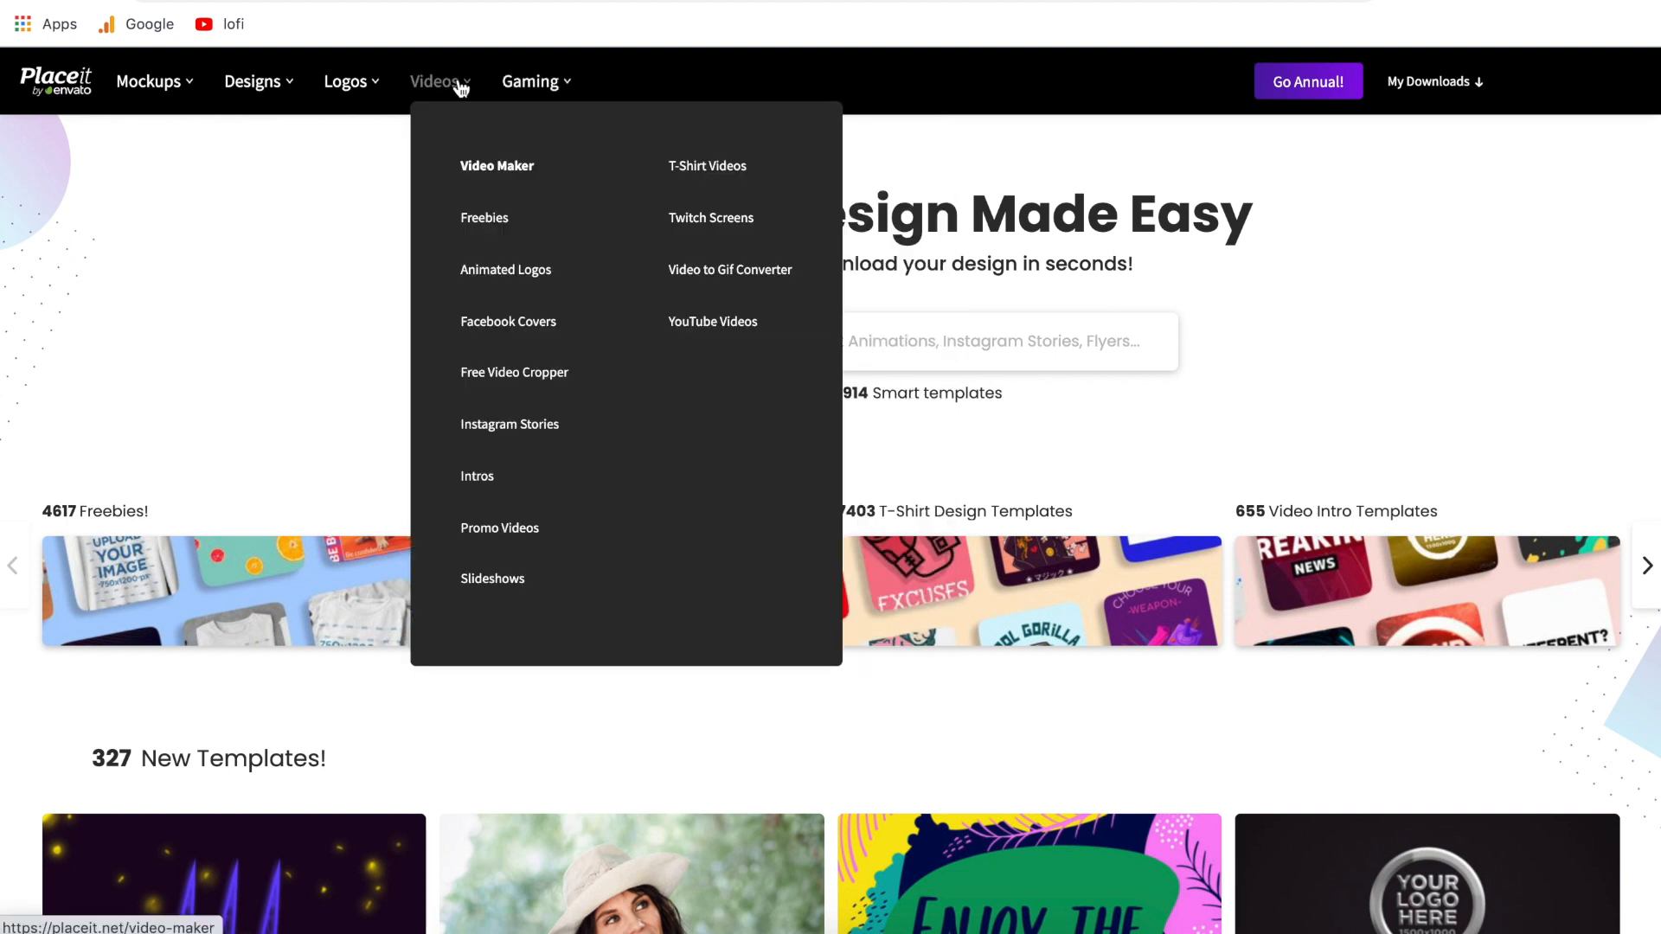
mouse_move(364, 92)
mouse_move(286, 90)
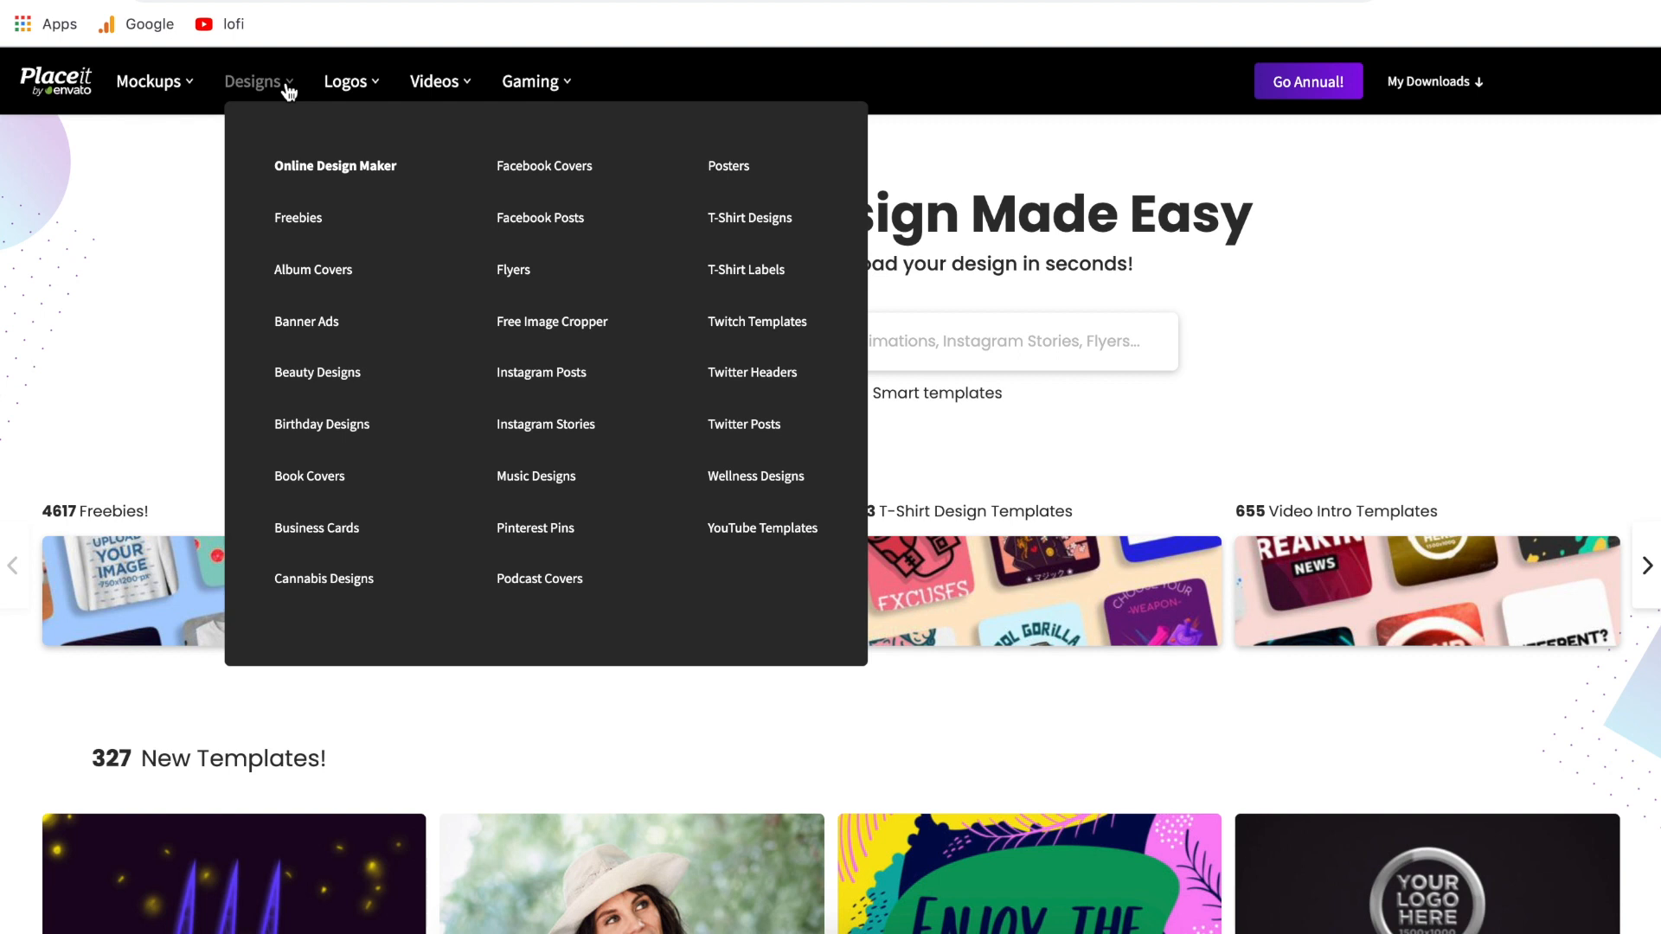
- Open the Mockup Generator page and browse its mockup templates
mouse_move(174, 88)
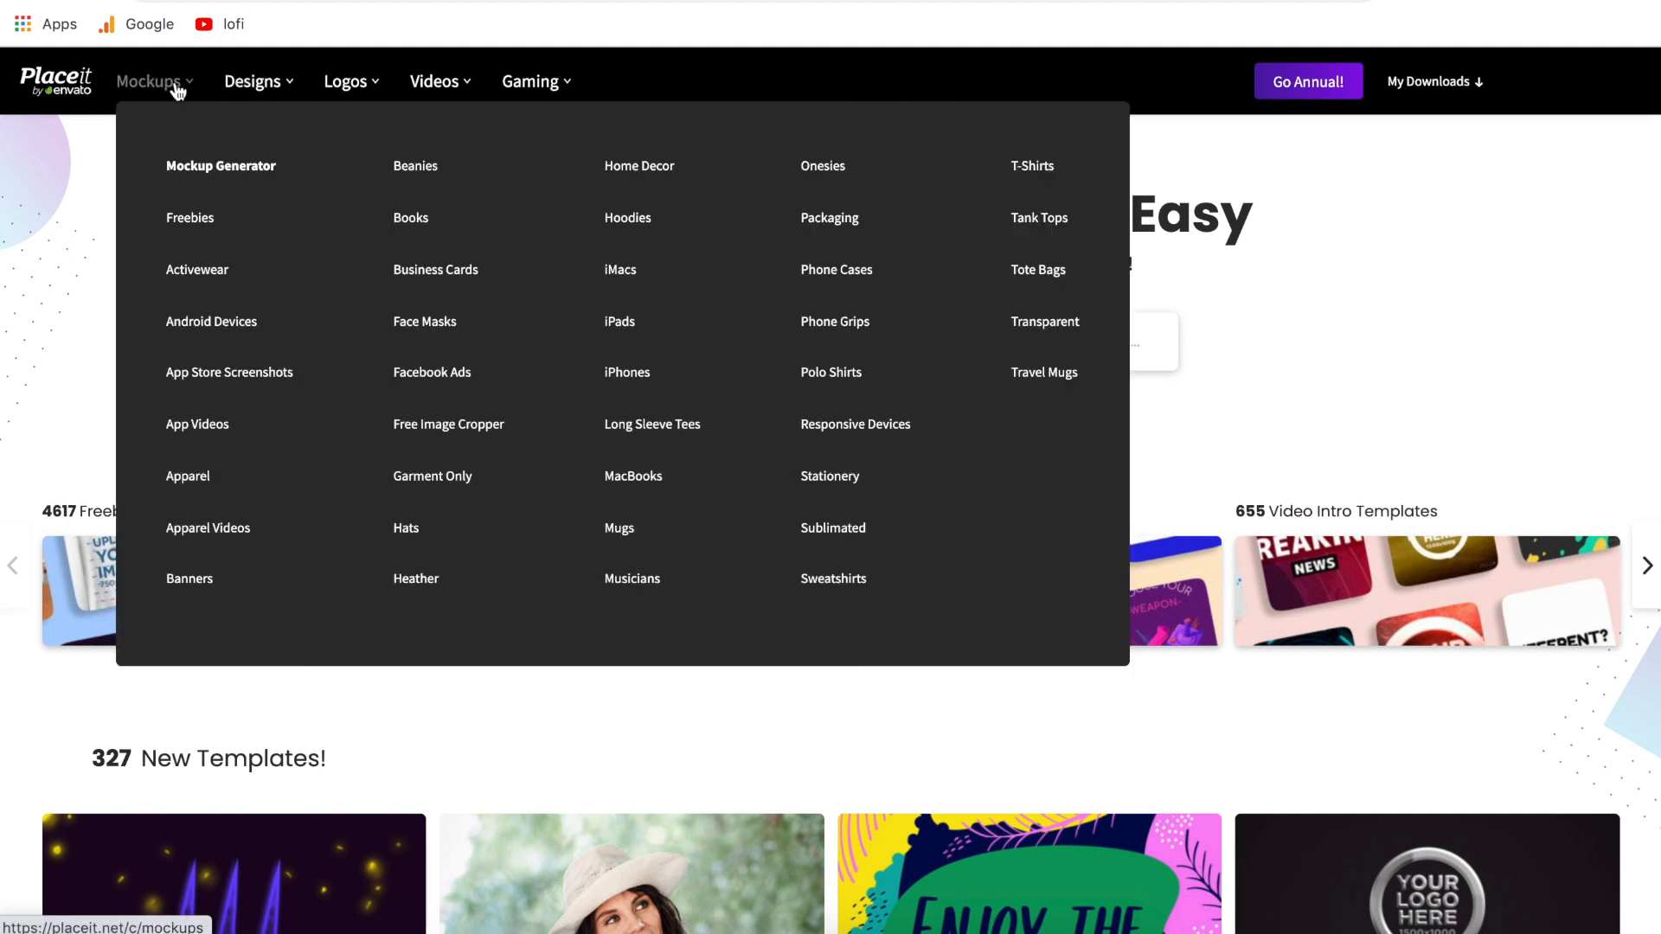
click(213, 178)
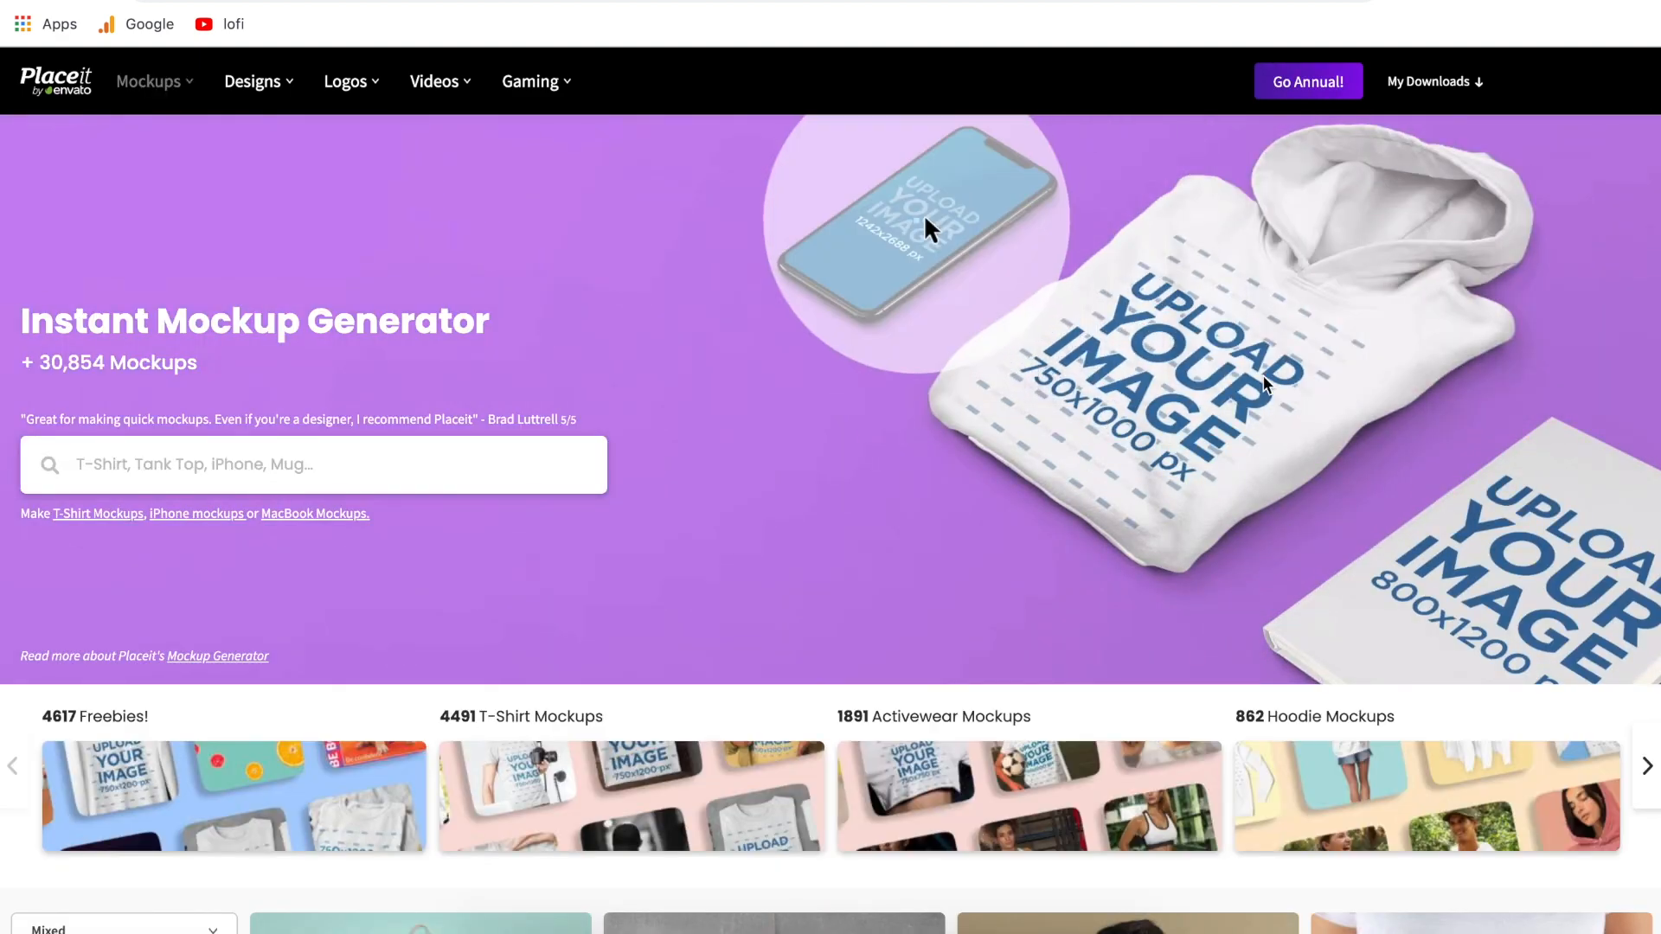
scroll(982, 476, down, 4)
scroll(984, 484, down, 3)
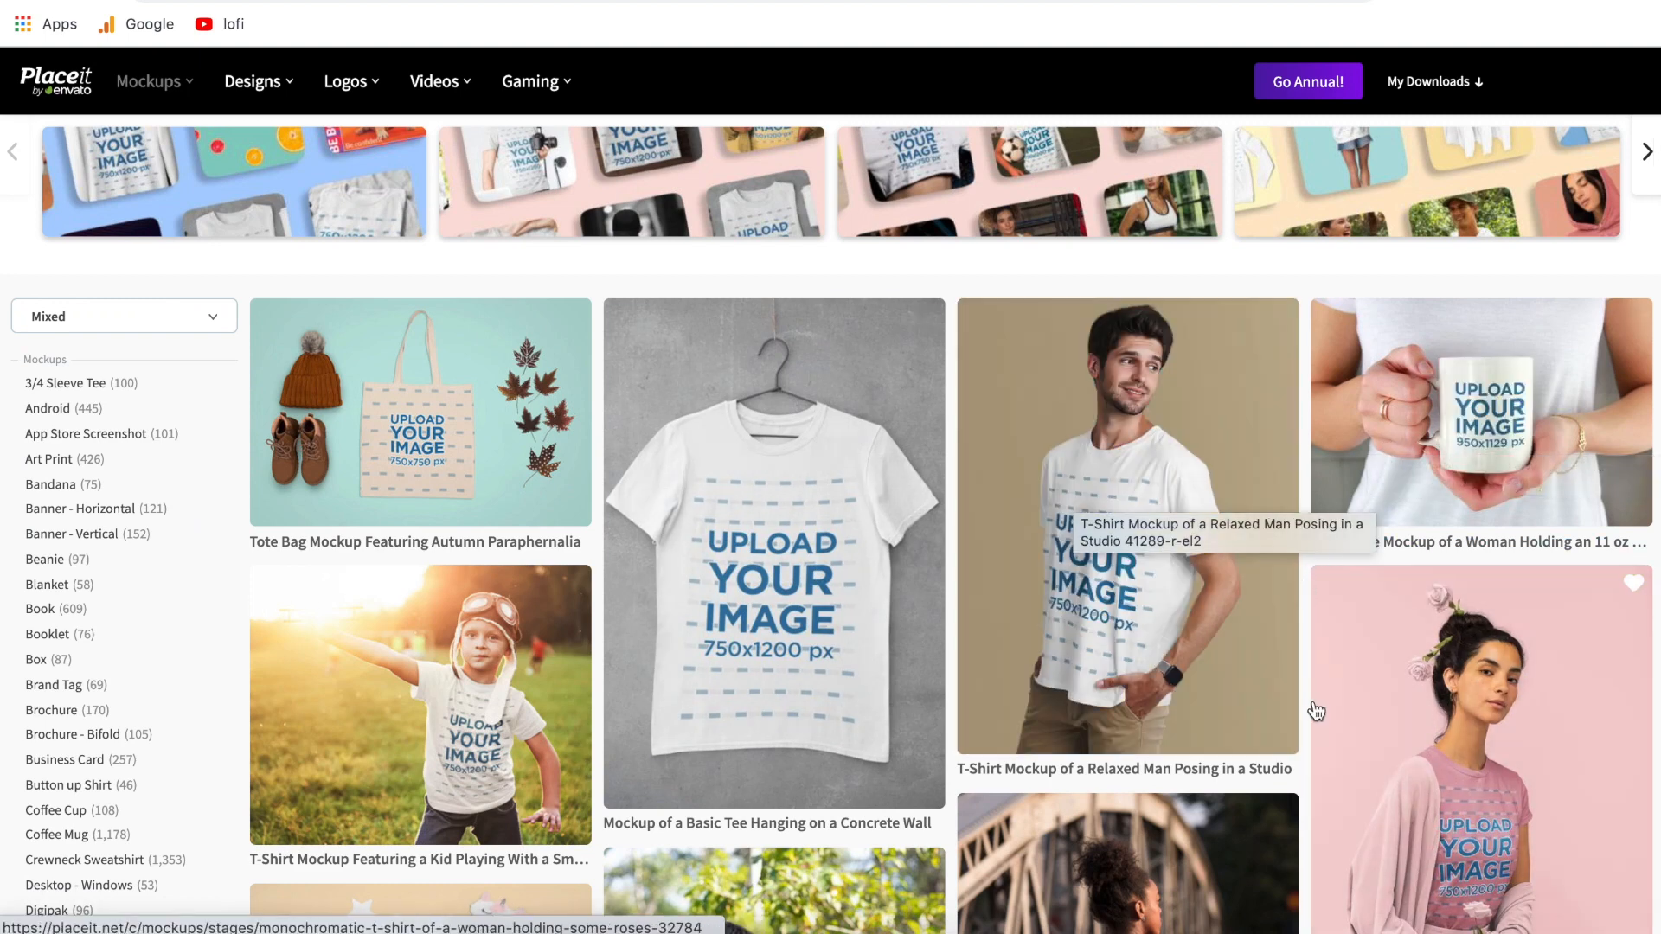
scroll(1306, 712, up, 7)
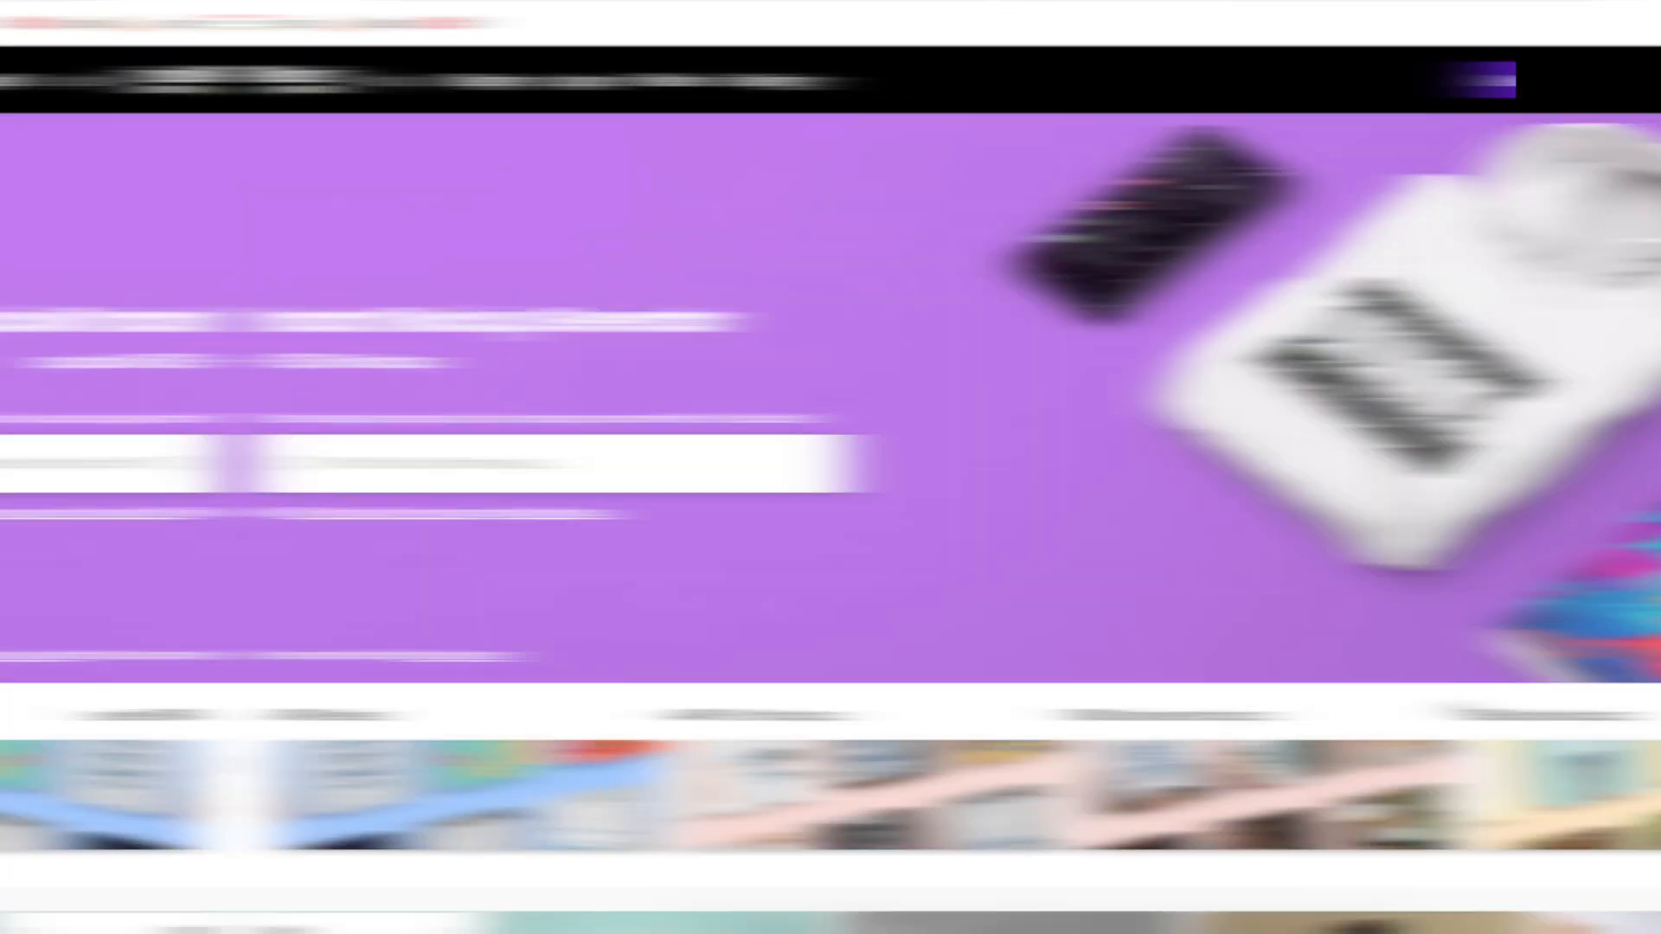